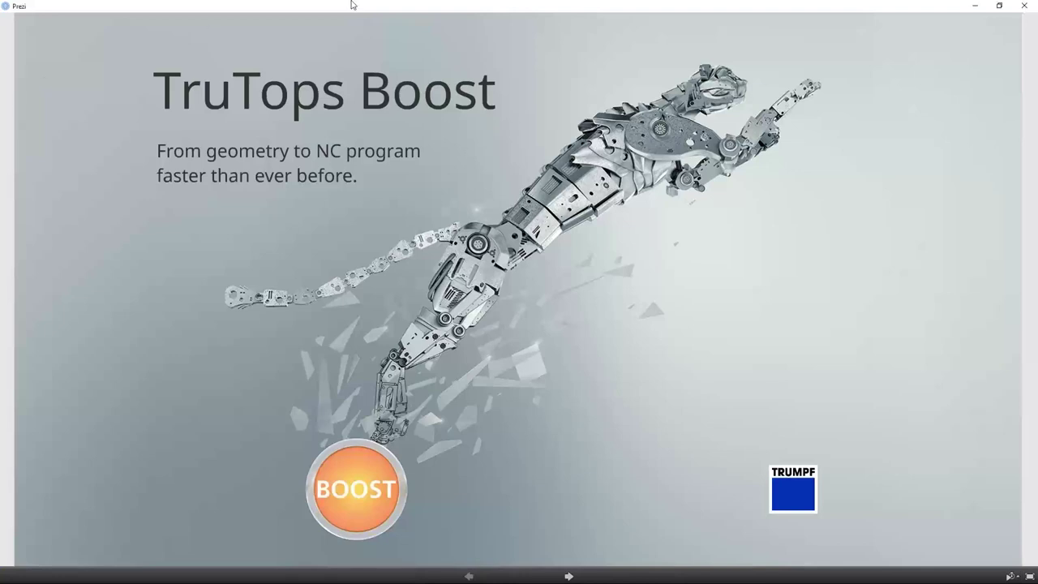
# Step: Advance the Prezi from the title to Shopfloor programming and its Challenges step
pyautogui.press('Right')
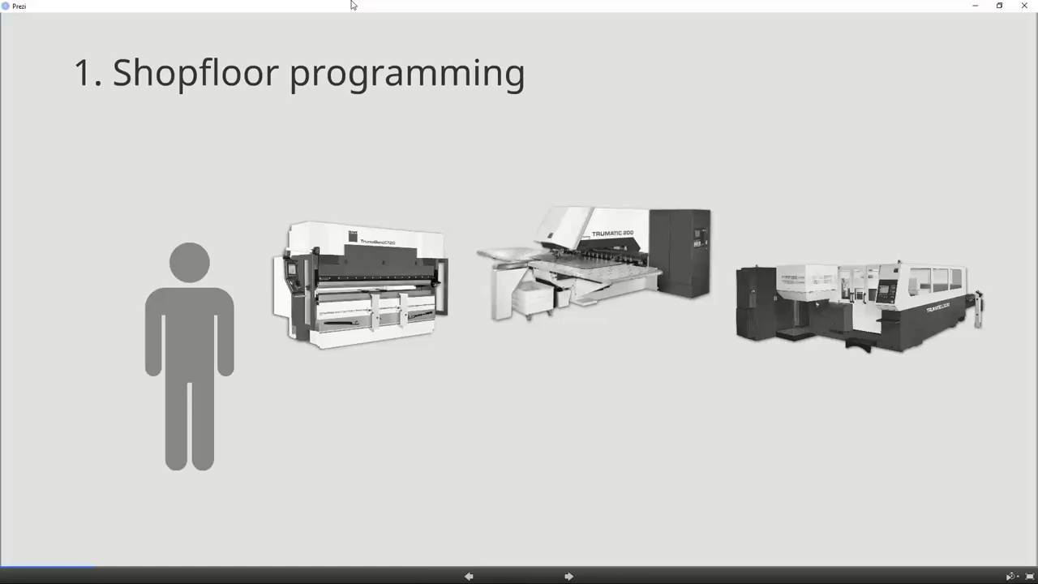
pyautogui.press('Right')
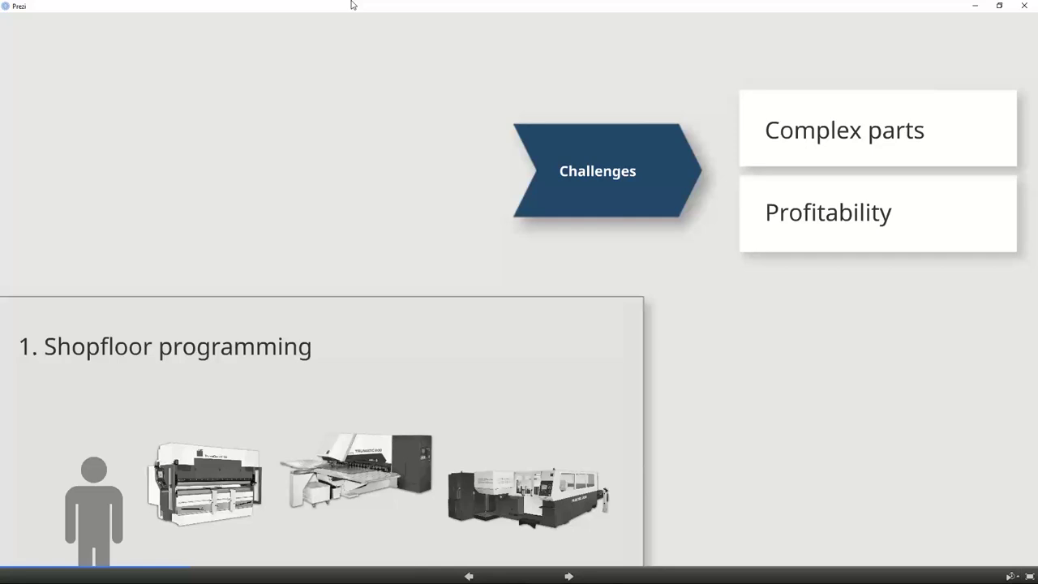
# Step: Step through Offline programming, its solution modules and challenges to '3. Process and automation'
pyautogui.press('Right')
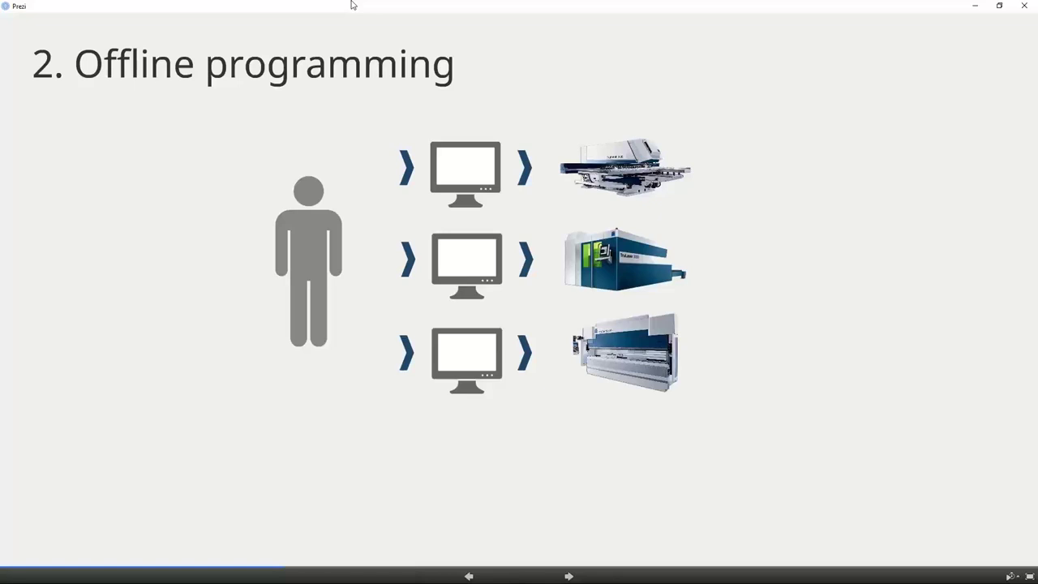
pyautogui.press('Right')
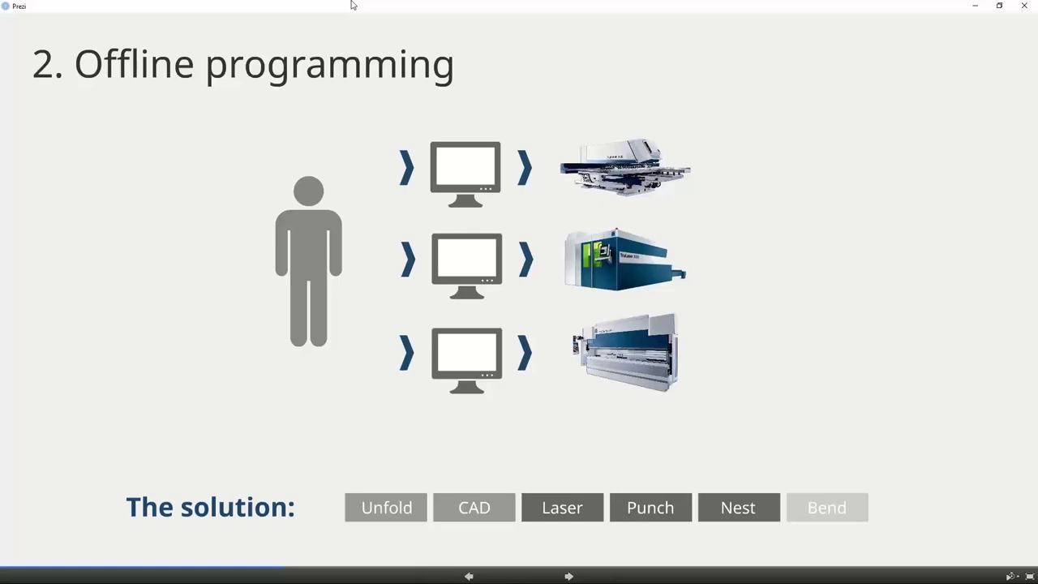
pyautogui.press('Right')
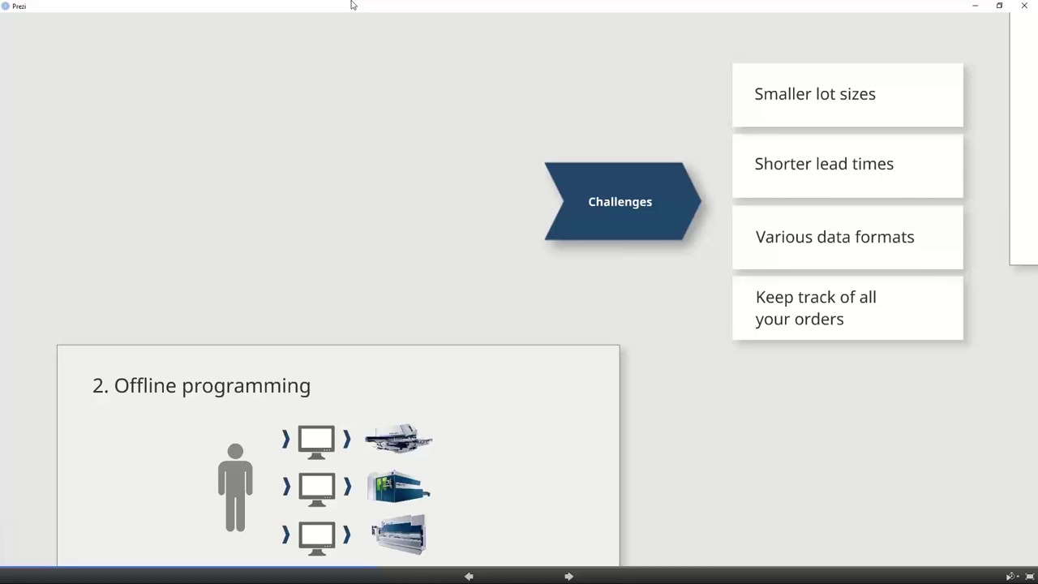
pyautogui.press('Right')
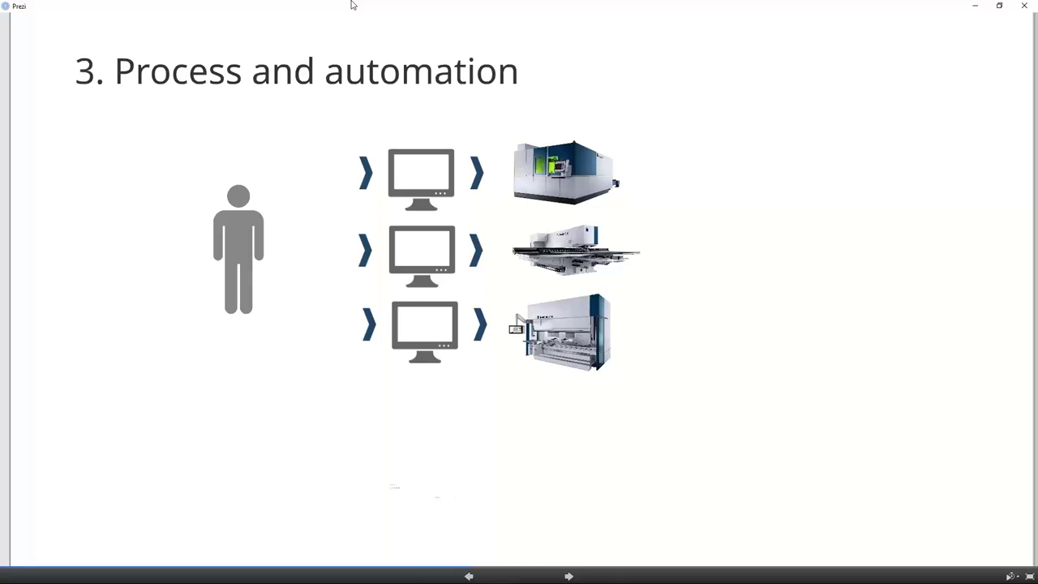
# Step: Reveal the Order, Design, Bend, Cut, NC chevrons and merge the per-machine computers into one monitor
pyautogui.press('Right')
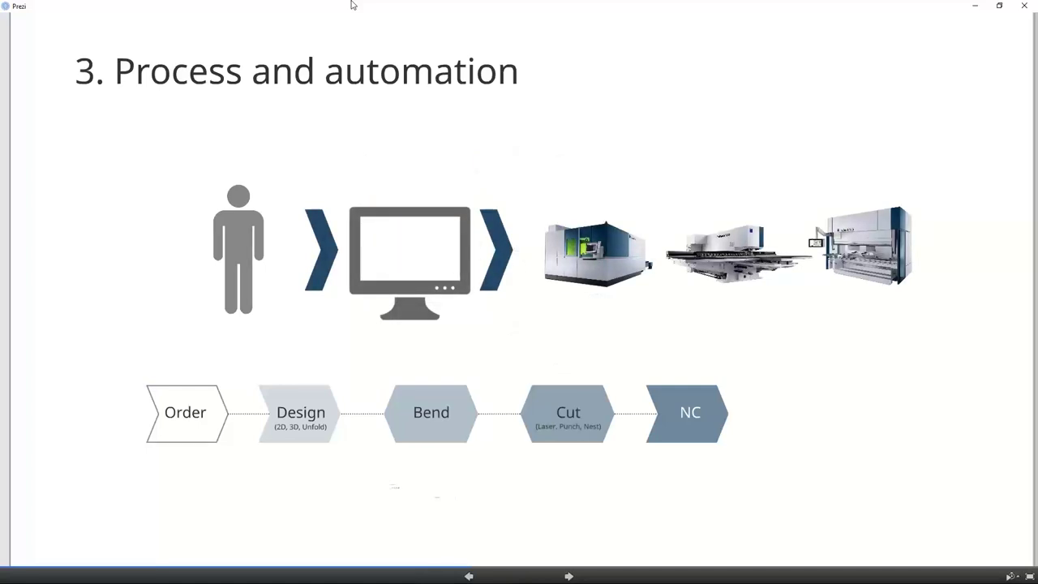
pyautogui.press('Right')
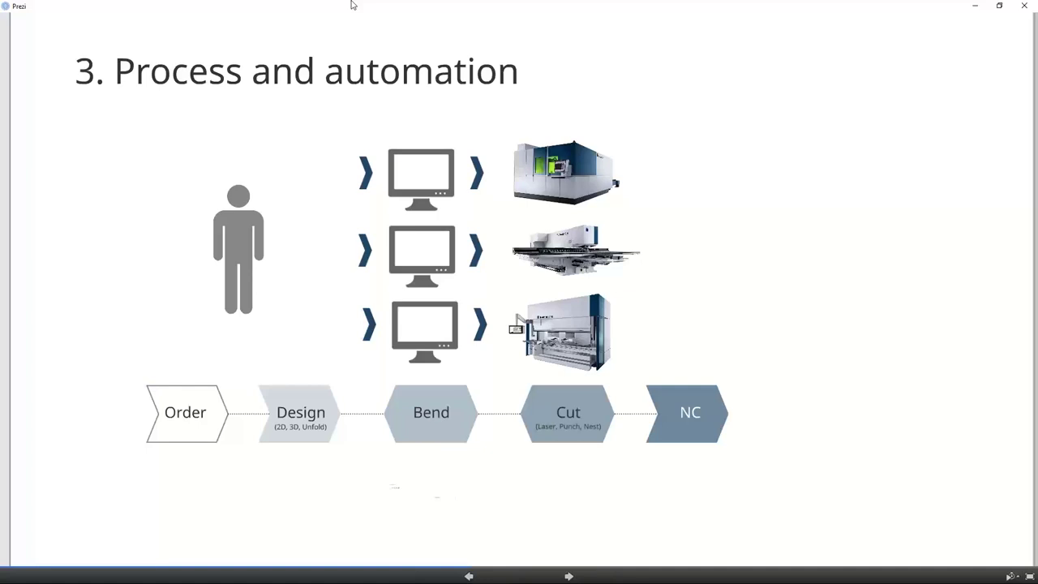
pyautogui.press('Right')
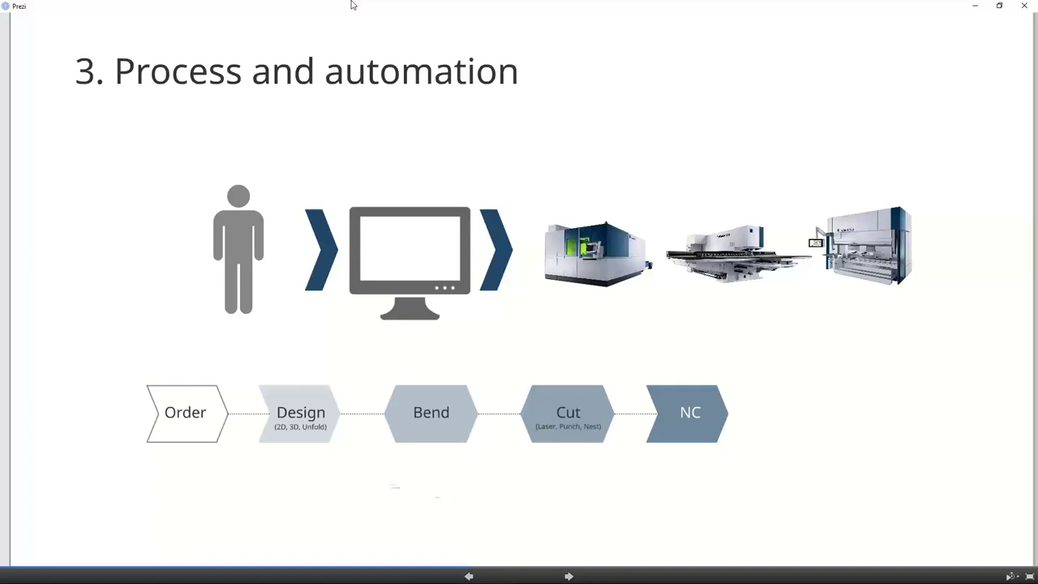
# Step: Advance the animation so a gear cluster appears beneath the central monitor
pyautogui.press('Right')
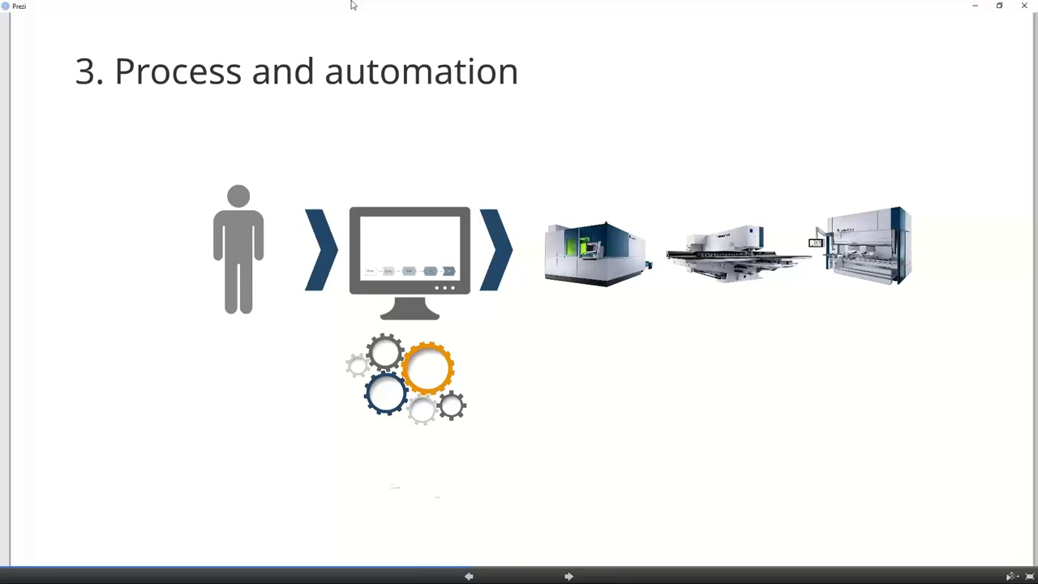
# Step: Reveal the TruTops Boost solution and HomeZone/TecZone overview, reaching the 'Boost Technology + new operating philosophy' slide
pyautogui.press('Right')
pyautogui.press('Right')
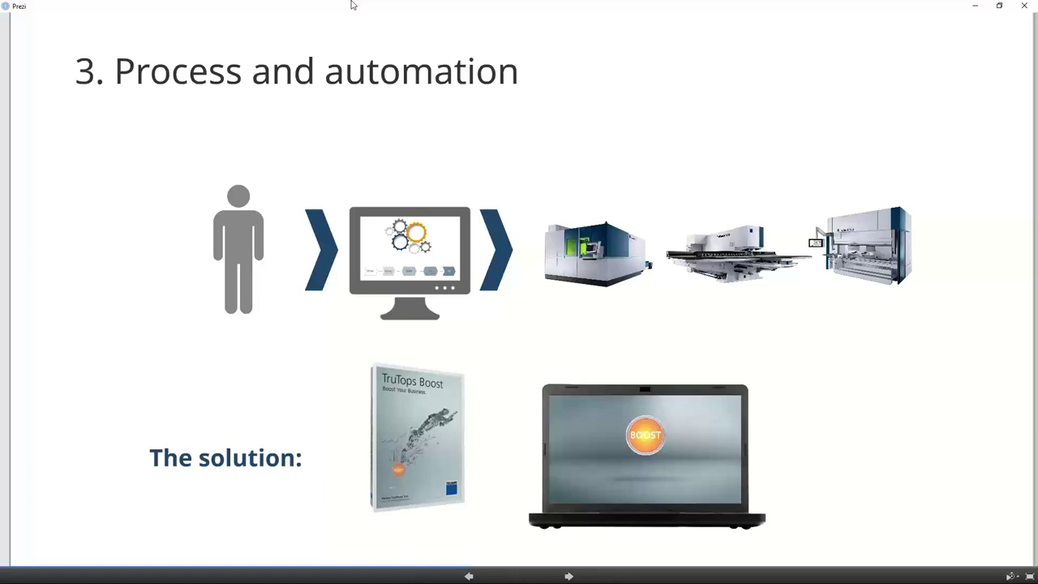
pyautogui.press('Right')
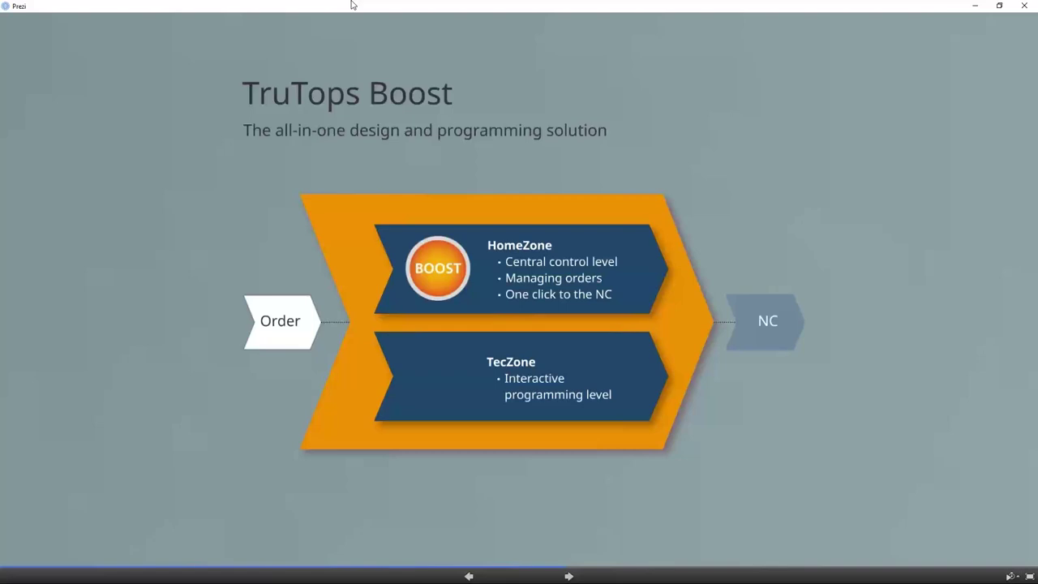
pyautogui.press('Right')
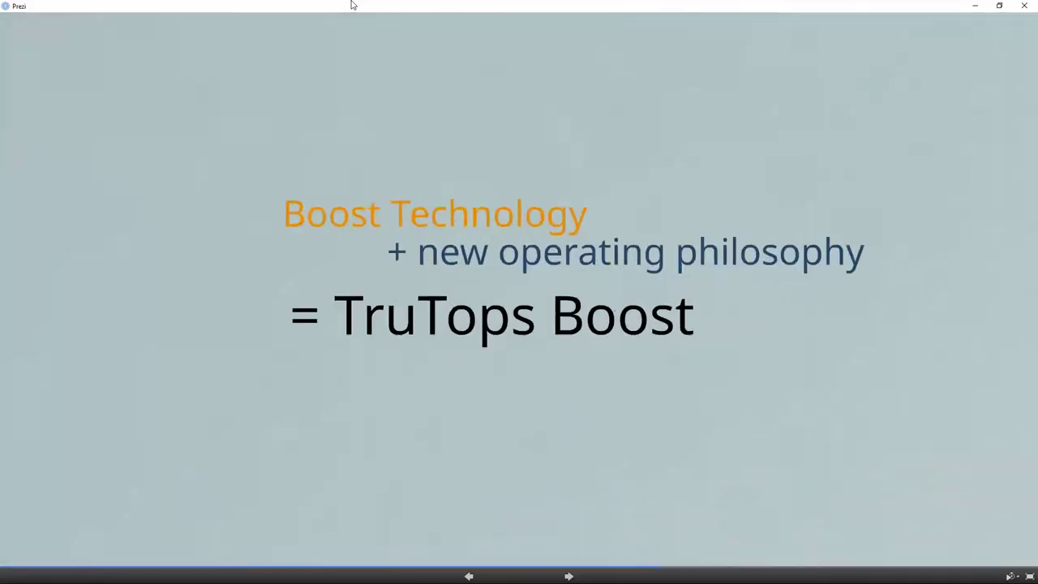
# Step: Advance past the benefits slide, ending on the HomeZone welcome page listing Version 11 improvements
pyautogui.press('Right')
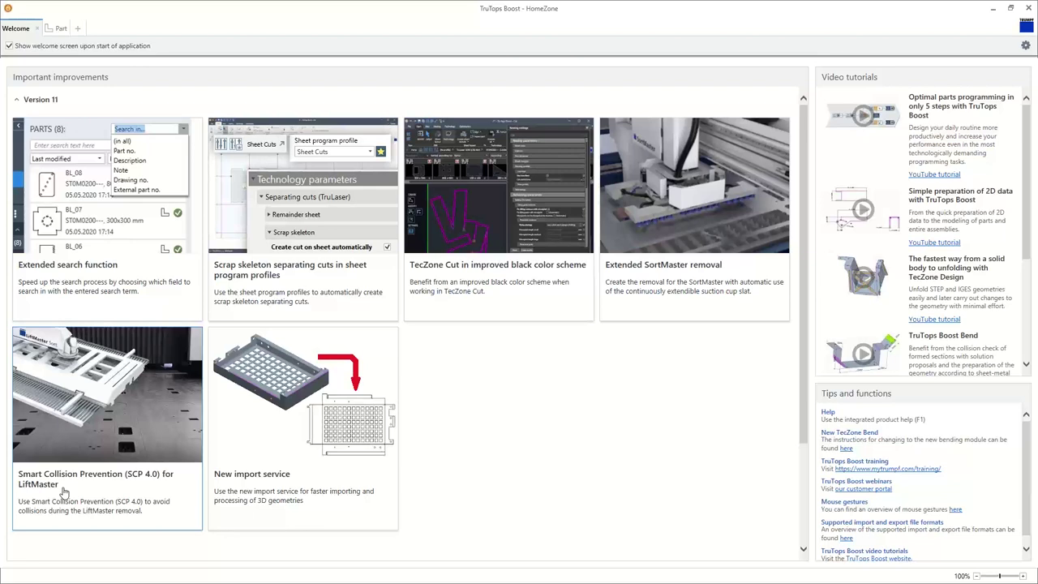
# Step: Collapse the Version 11 entry under Important improvements on the Welcome page
pyautogui.click(49, 99)
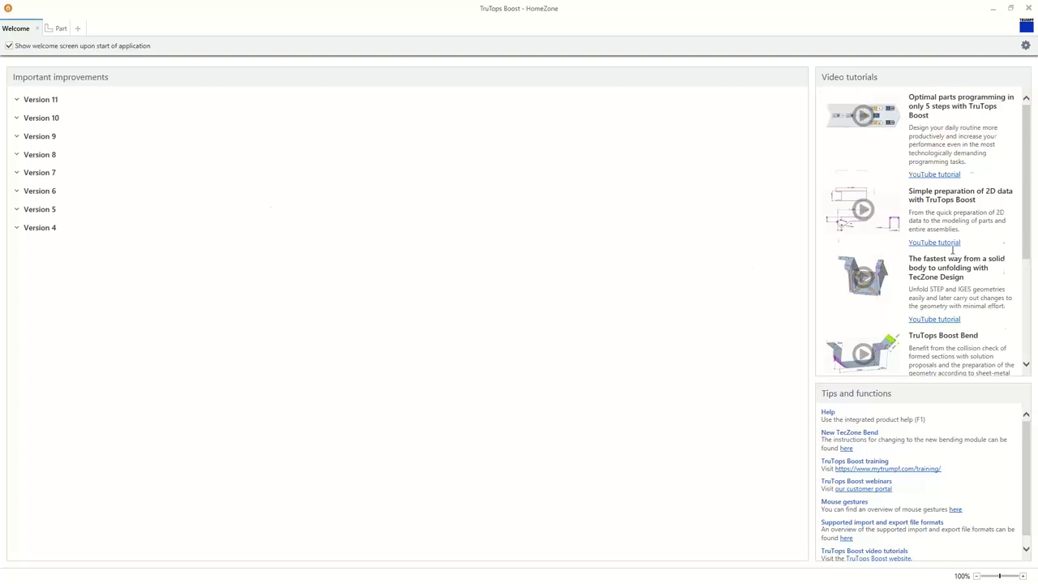
# Step: Expand the Version 4, 5 and 6 improvement lists
pyautogui.scroll(-1, 958, 253)
pyautogui.scroll(-3, 994, 250)
pyautogui.scroll(3, 971, 231)
pyautogui.scroll(-3, 971, 232)
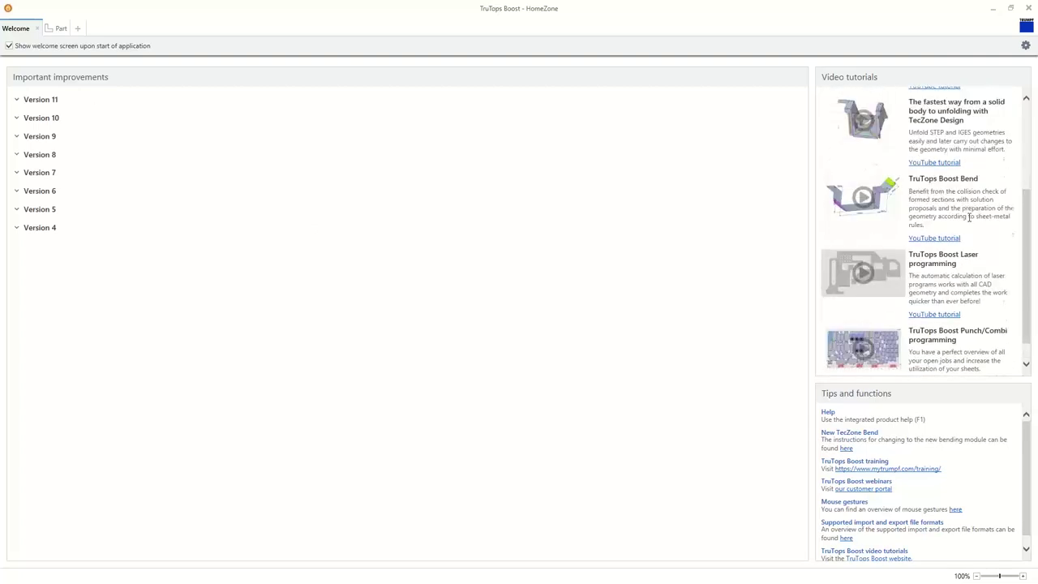
pyautogui.scroll(3, 969, 217)
pyautogui.scroll(-1, 980, 454)
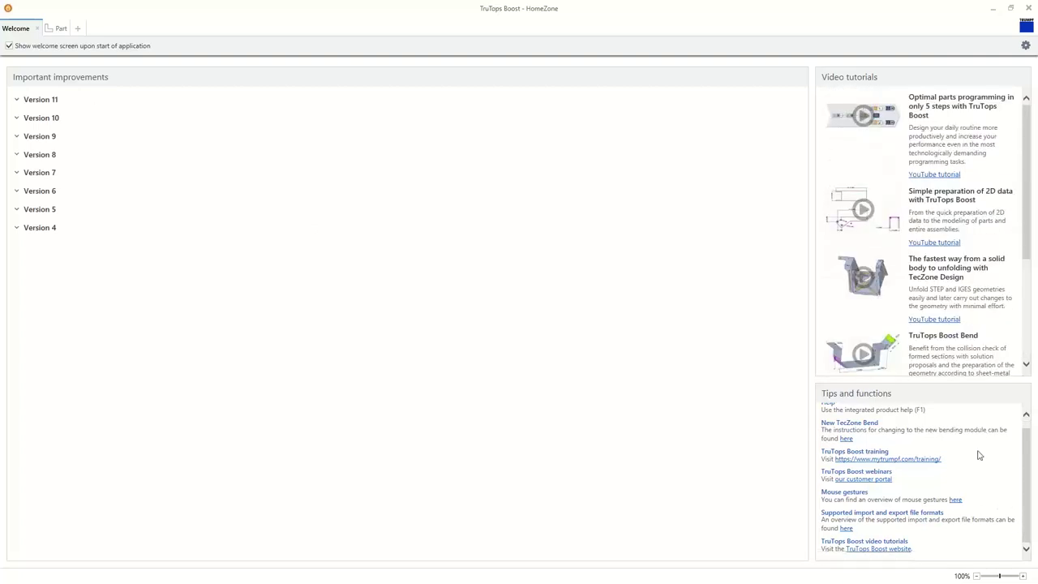
pyautogui.click(47, 228)
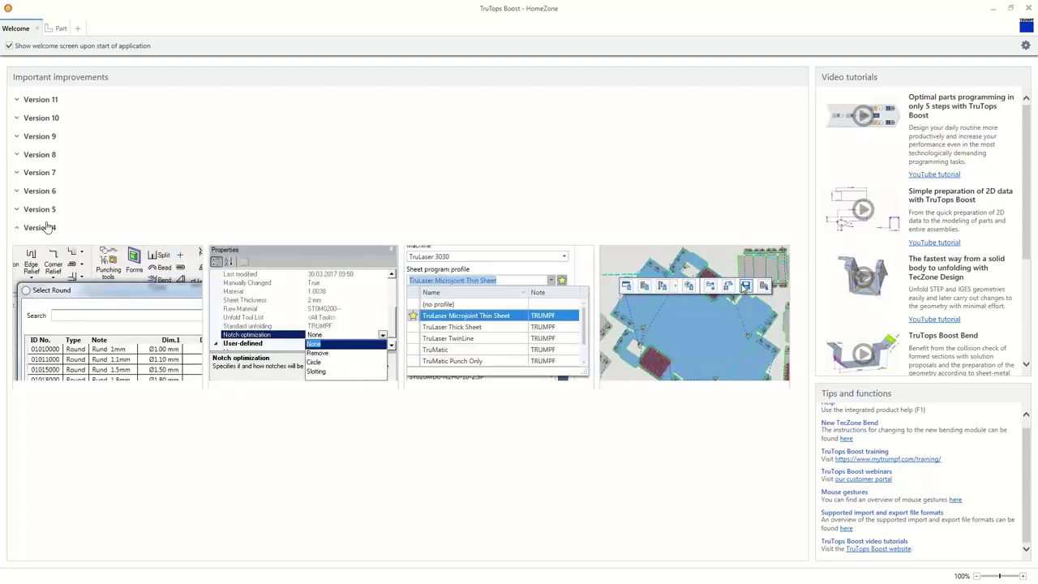
pyautogui.scroll(-2, 48, 227)
pyautogui.scroll(2, 24, 221)
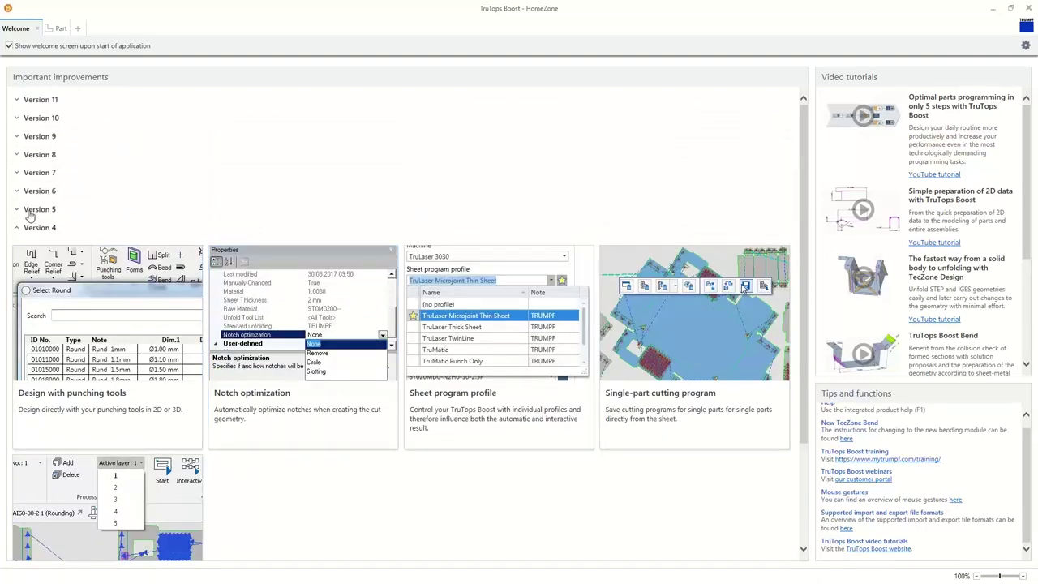
pyautogui.click(30, 212)
pyautogui.scroll(-3, 223, 250)
pyautogui.scroll(-3, 223, 250)
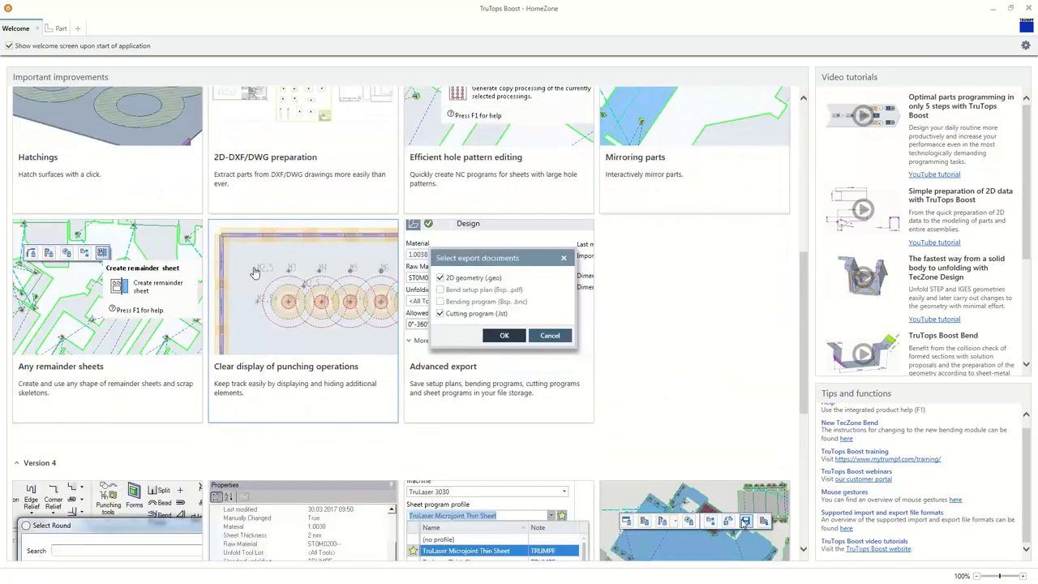
pyautogui.scroll(10, 162, 243)
pyautogui.click(47, 191)
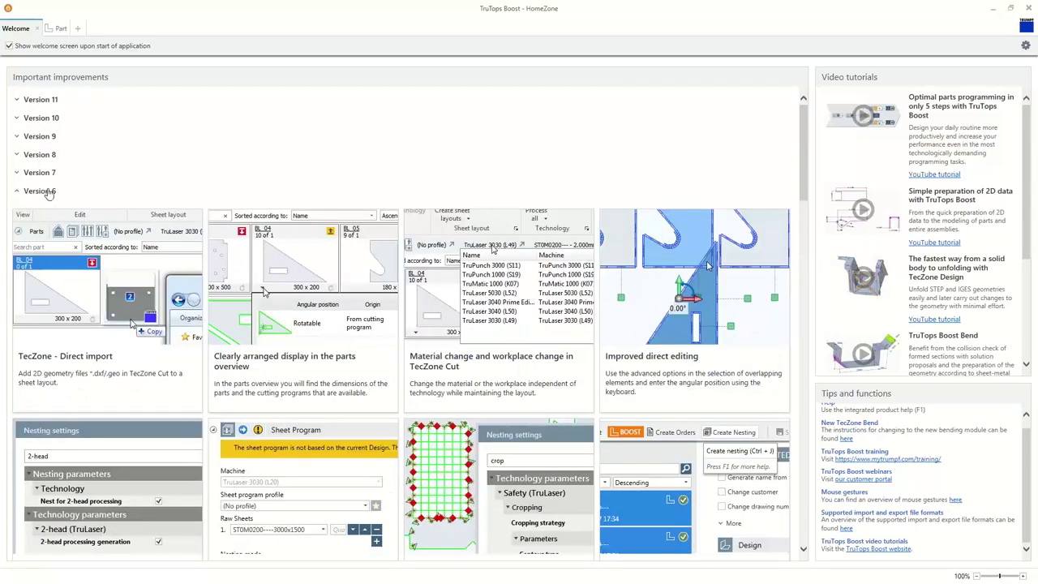
# Step: Expand the Version 7, 8, 9, 10 and 11 improvement lists
pyautogui.scroll(-10, 361, 299)
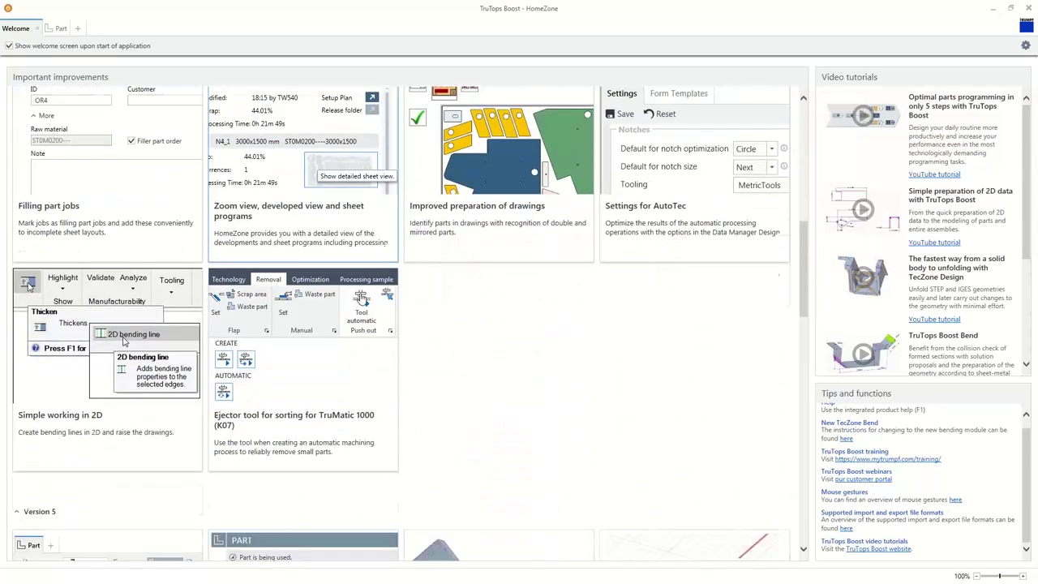
pyautogui.scroll(10, 362, 299)
pyautogui.click(36, 173)
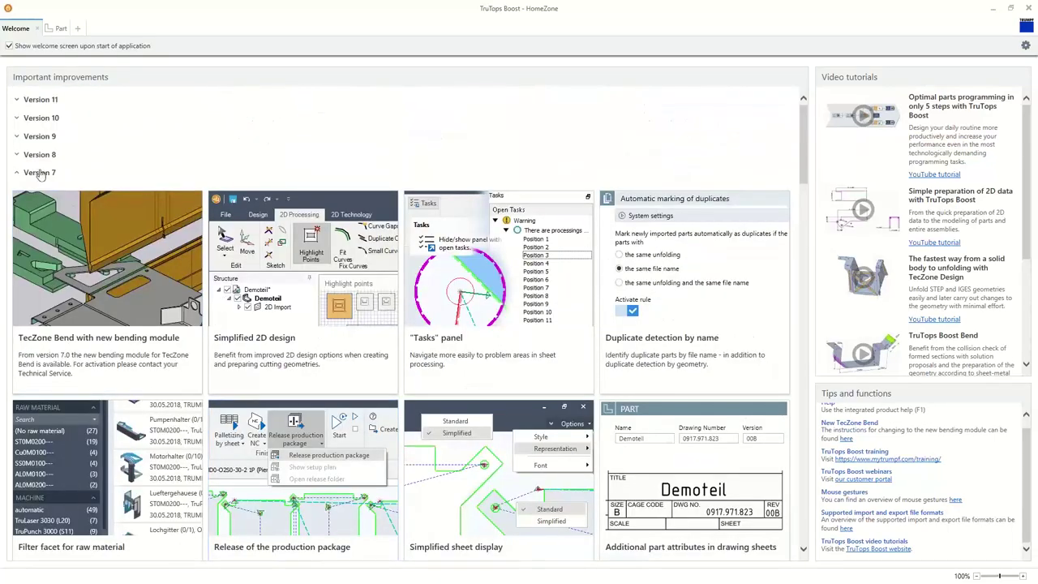
pyautogui.click(49, 155)
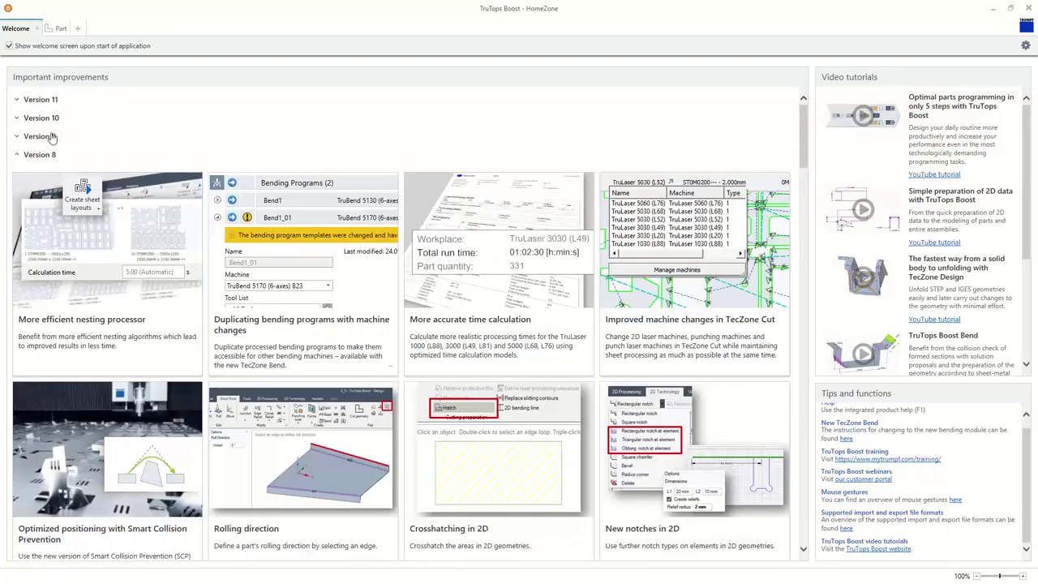
pyautogui.click(49, 136)
pyautogui.click(51, 119)
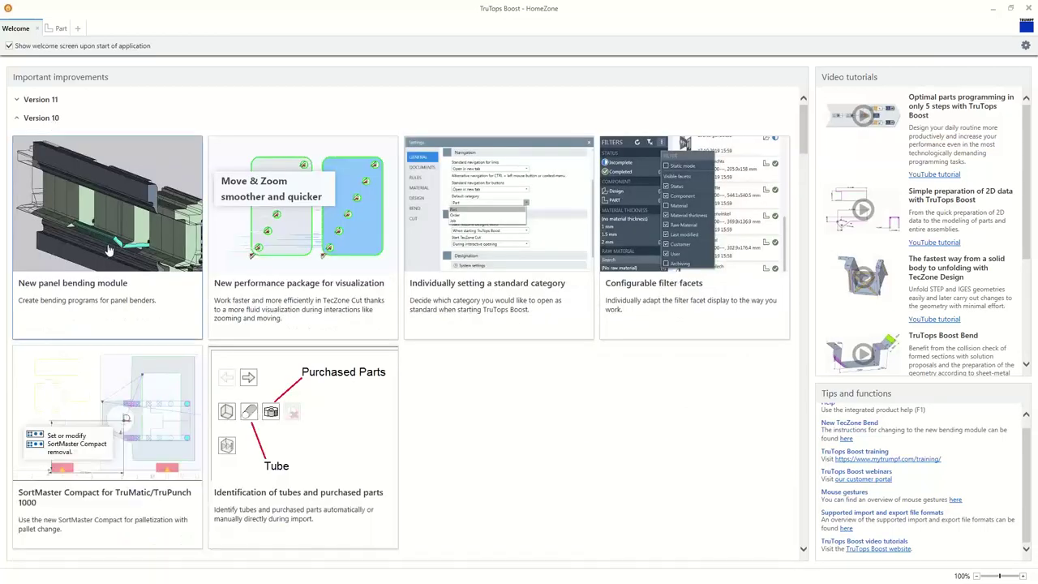
pyautogui.click(47, 99)
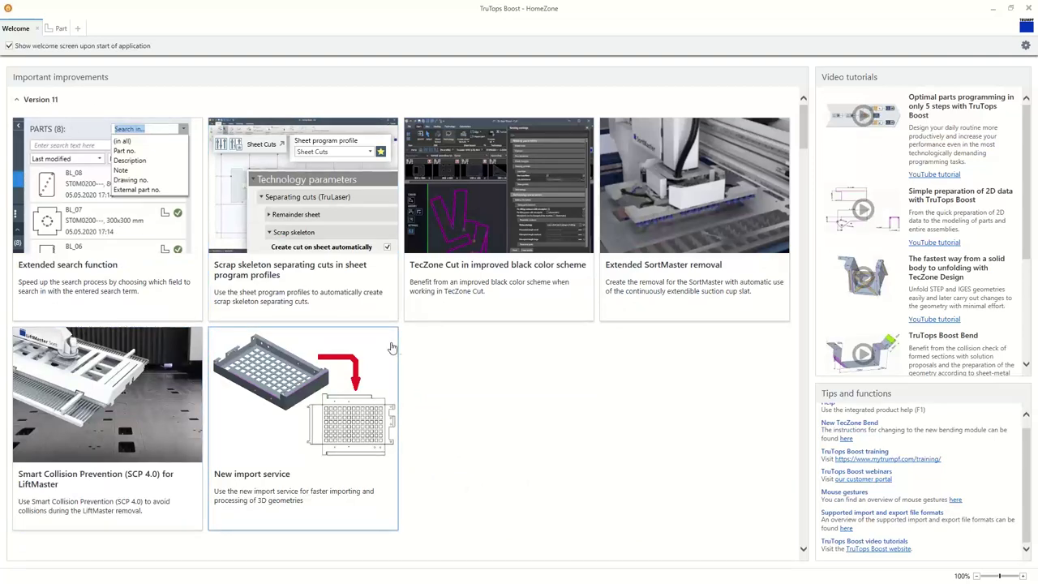
# Step: Open the sheet program profile help, read the nesting settings parameters page, then close help
pyautogui.click(362, 234)
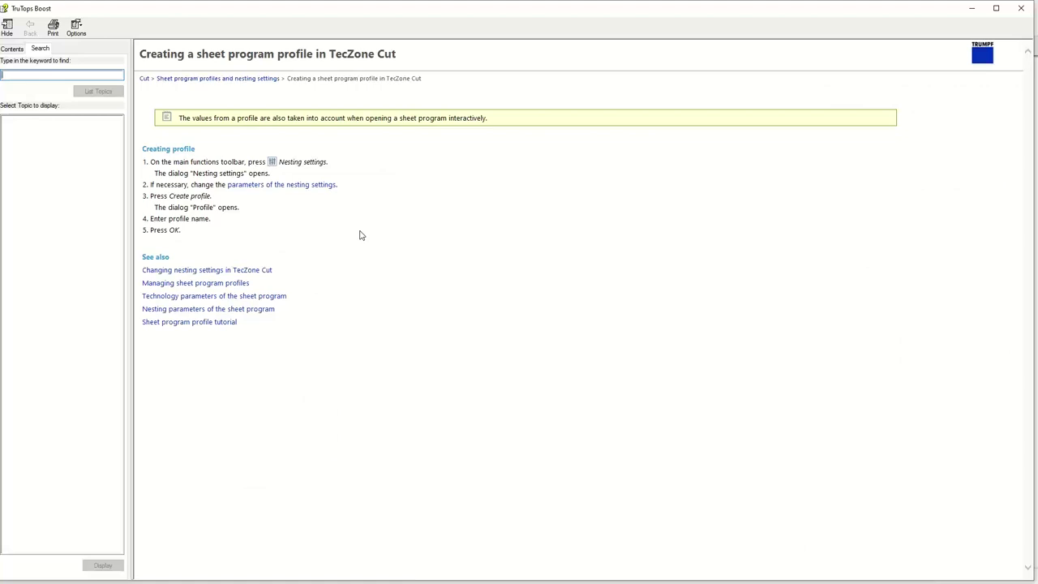
pyautogui.click(248, 186)
pyautogui.scroll(-7, 249, 187)
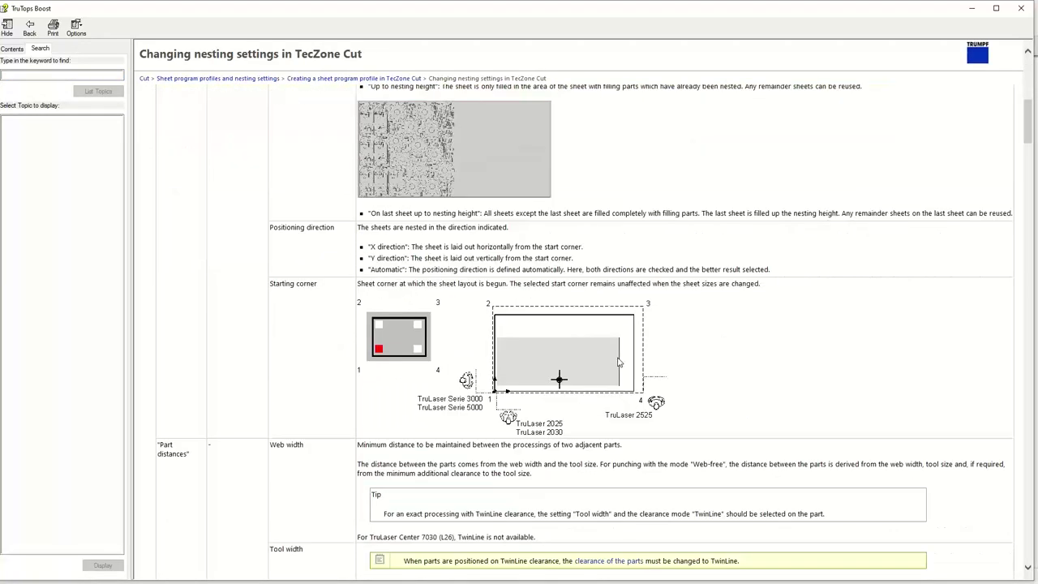
pyautogui.scroll(7, 618, 358)
pyautogui.scroll(-10, 619, 358)
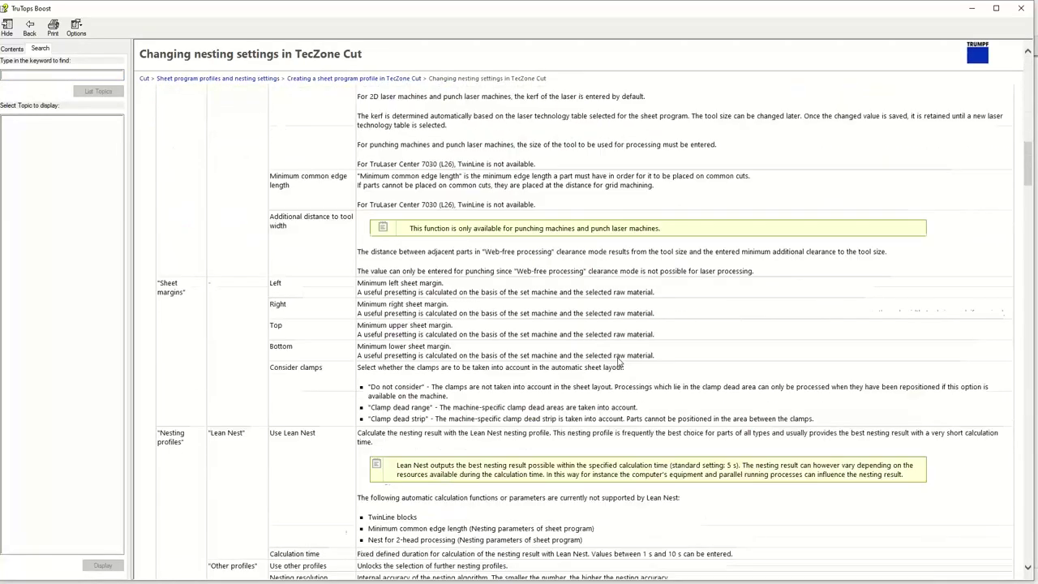
pyautogui.scroll(3, 166, 92)
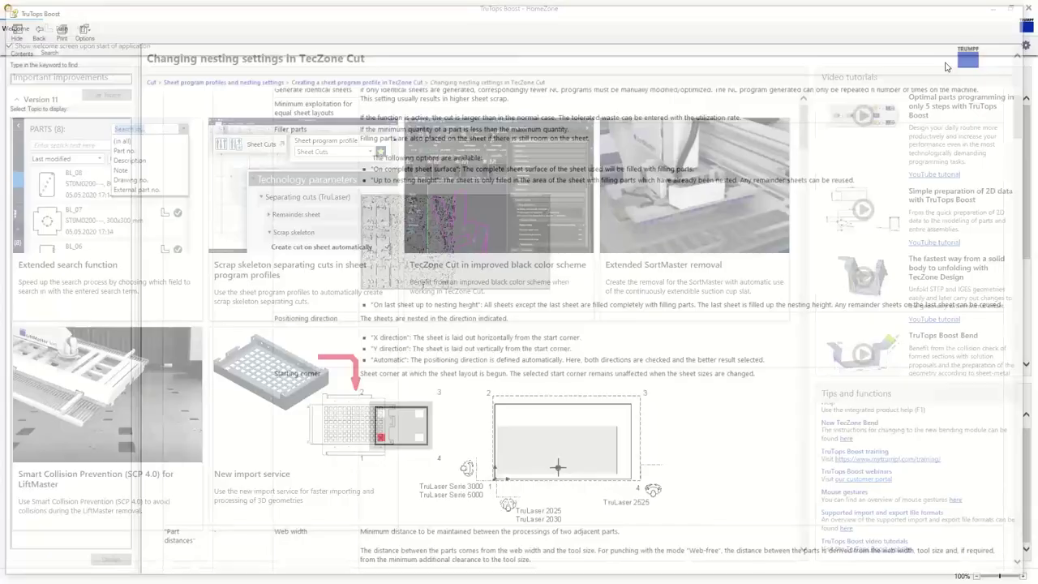
pyautogui.click(1021, 8)
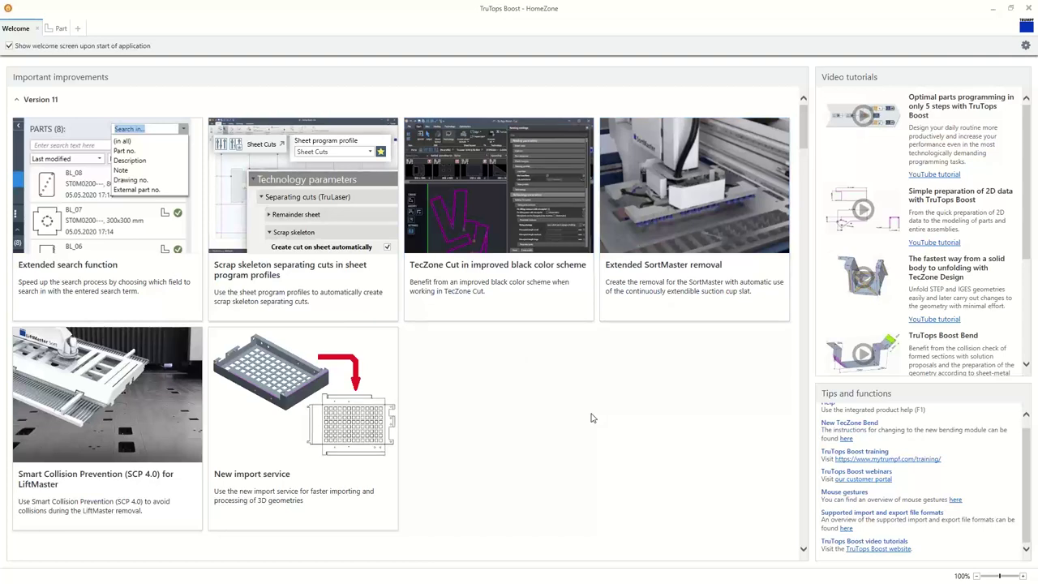
pyautogui.scroll(-5, 572, 417)
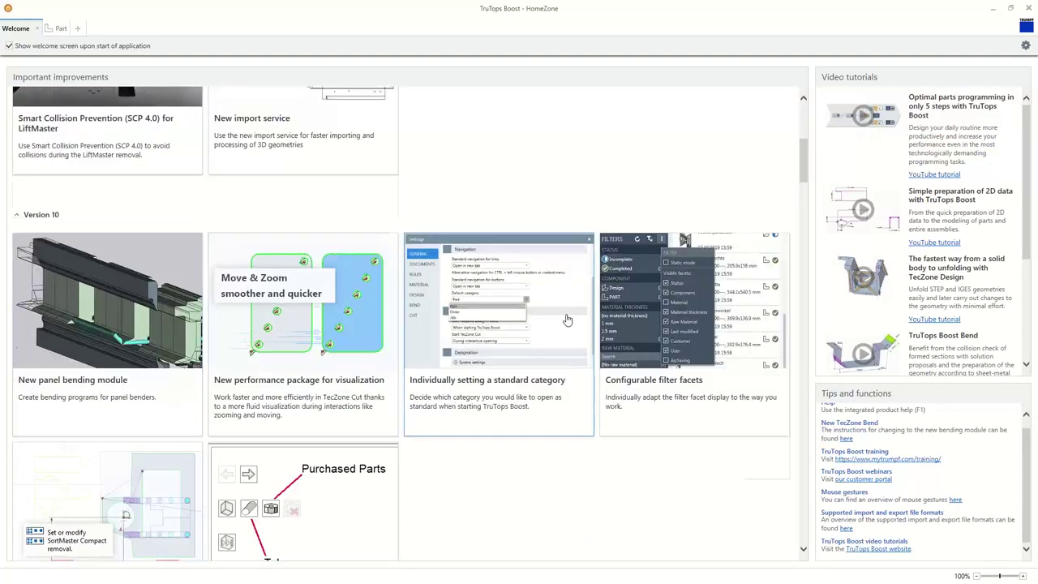
pyautogui.scroll(5, 568, 320)
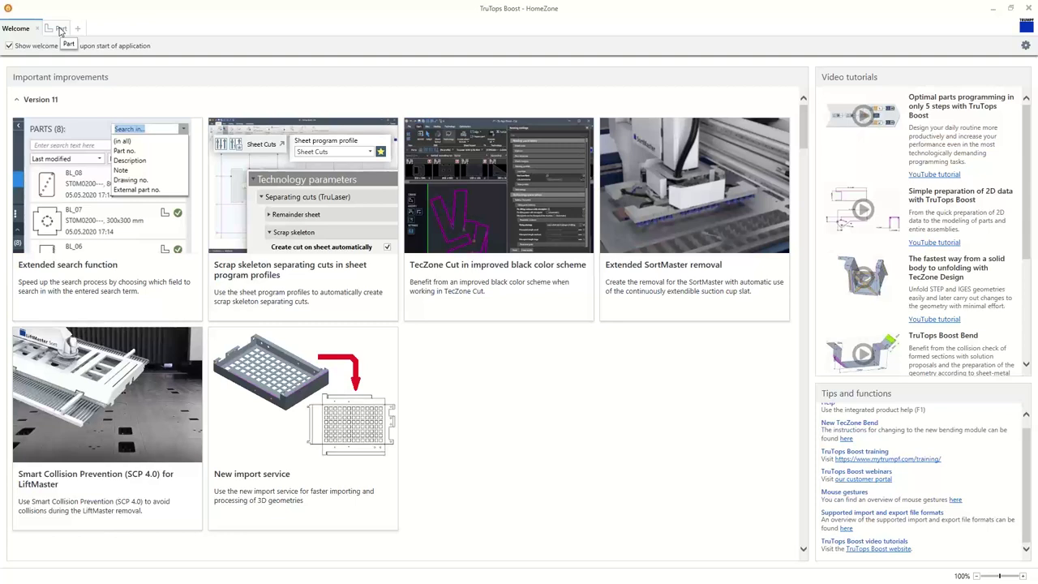
# Step: Switch to the Part list, browse its filters and open part BTB-c's details
pyautogui.click(59, 29)
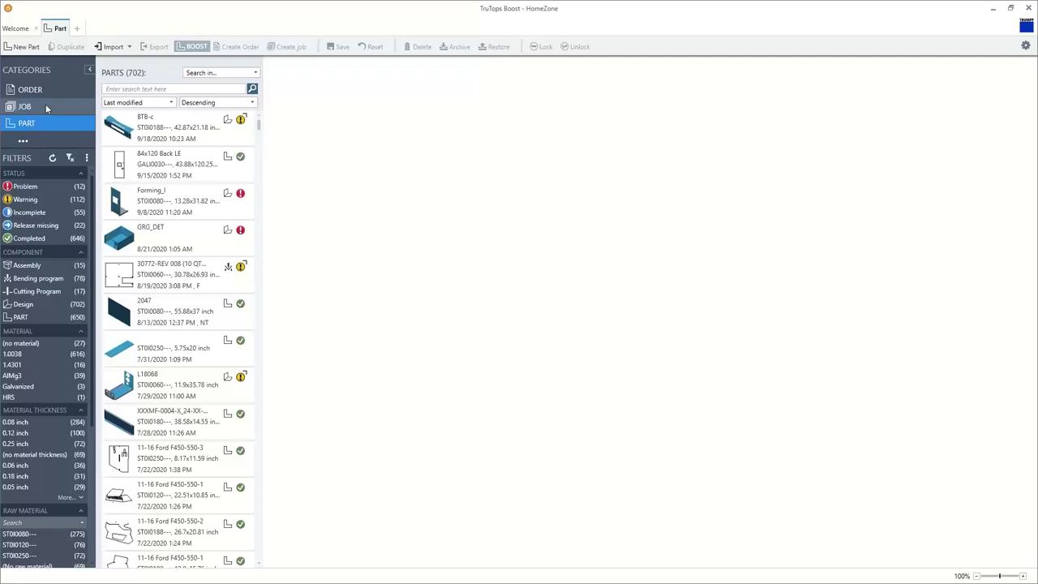
pyautogui.scroll(-5, 88, 352)
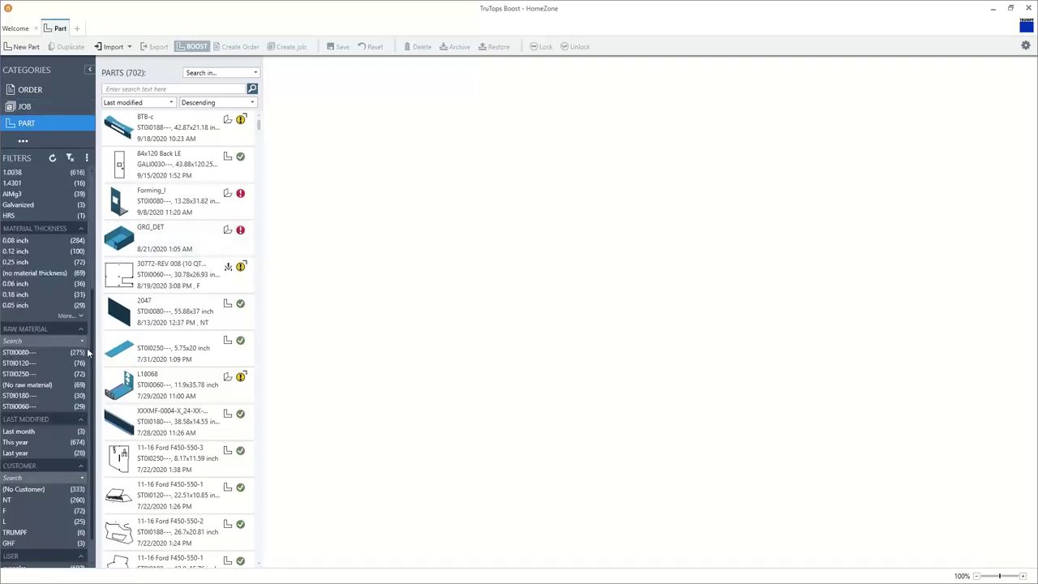
pyautogui.scroll(5, 66, 361)
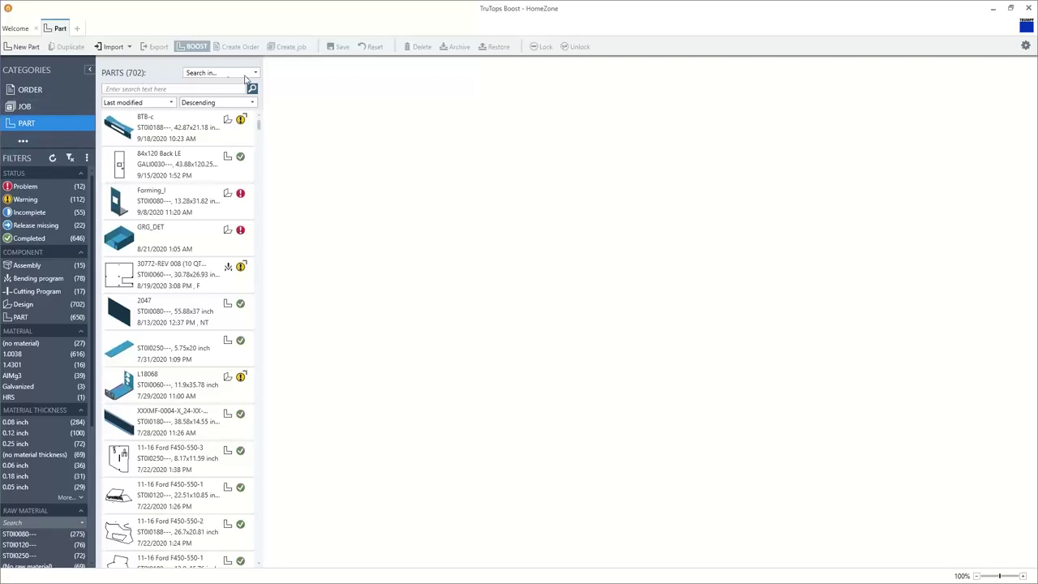
pyautogui.scroll(-5, 49, 289)
pyautogui.scroll(5, 49, 295)
pyautogui.scroll(-5, 50, 295)
pyautogui.scroll(5, 51, 317)
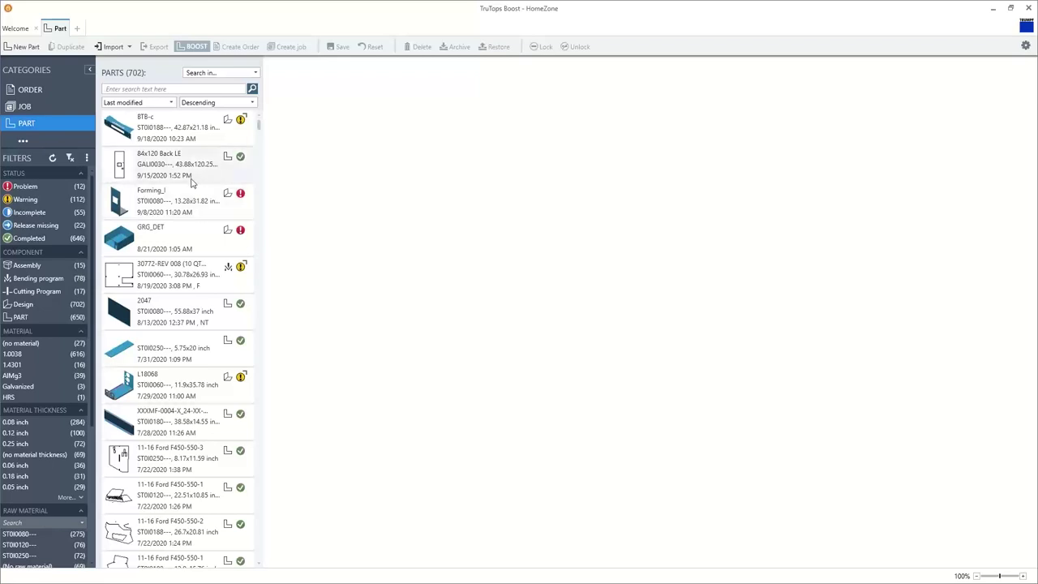
pyautogui.scroll(-1, 189, 180)
pyautogui.scroll(1, 190, 183)
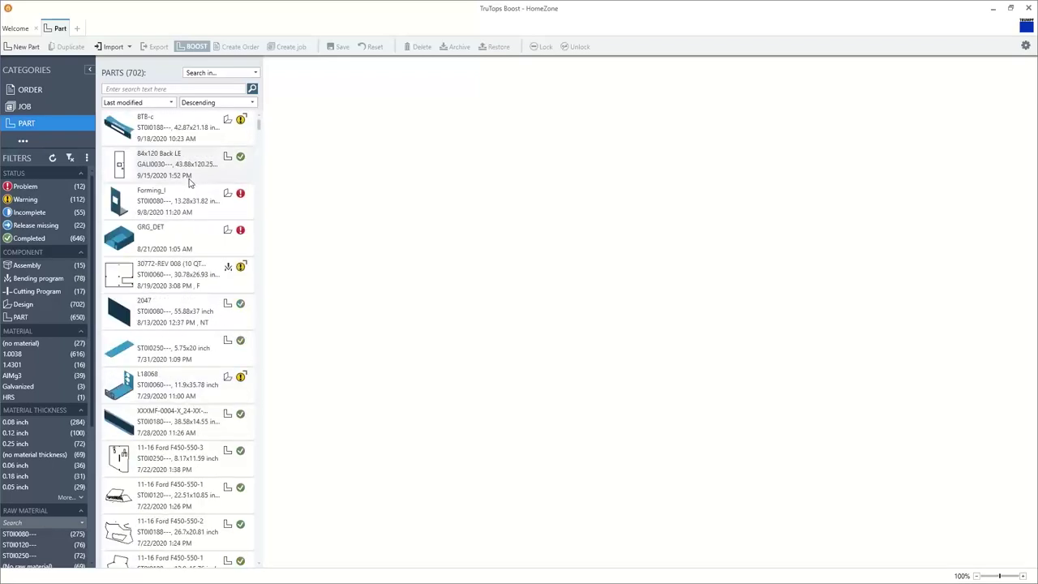
pyautogui.click(191, 130)
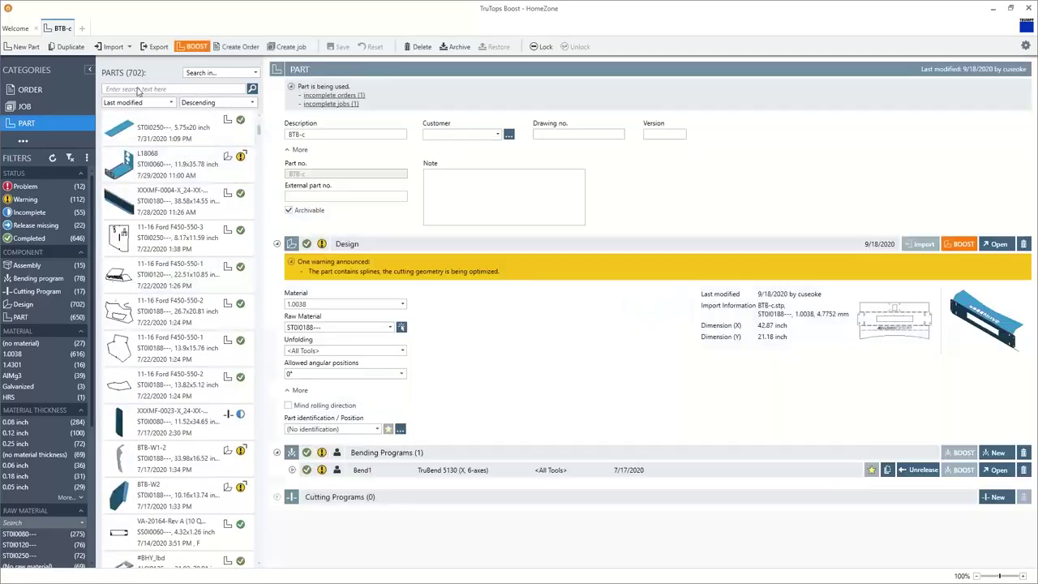
pyautogui.scroll(-10, 195, 260)
pyautogui.scroll(8, 193, 264)
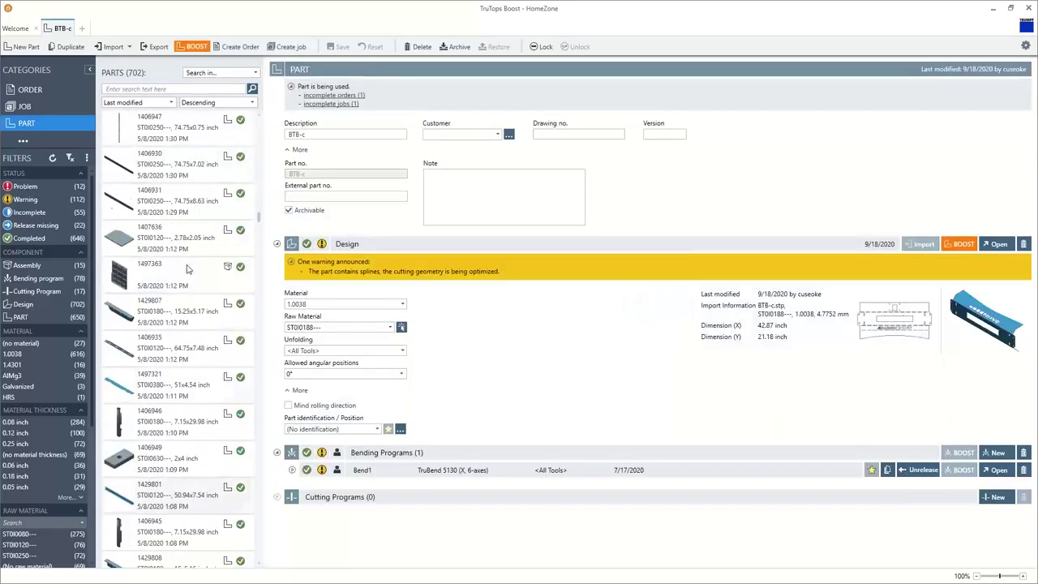
pyautogui.scroll(5, 186, 268)
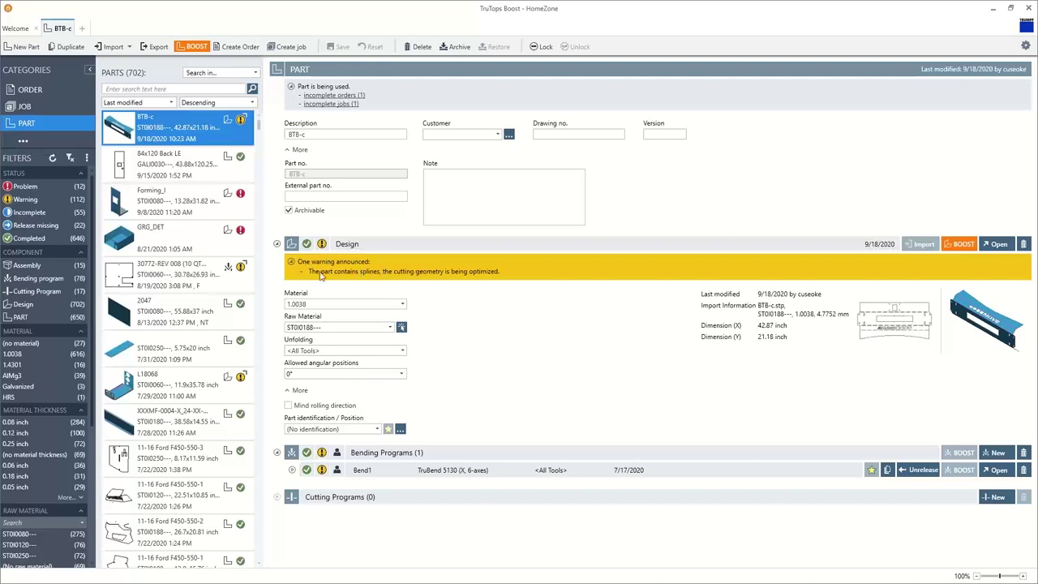
# Step: Inspect BTB-c's spline warning, drawing number, material 1.0038 and raw material fields
pyautogui.moveTo(309, 273); pyautogui.dragTo(502, 276)
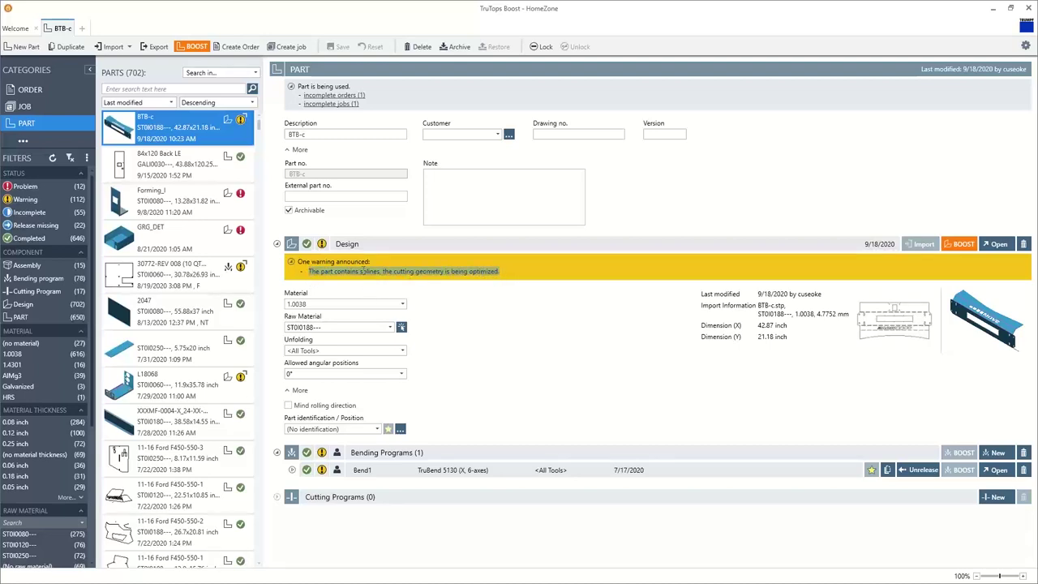
pyautogui.moveTo(381, 273); pyautogui.dragTo(363, 271)
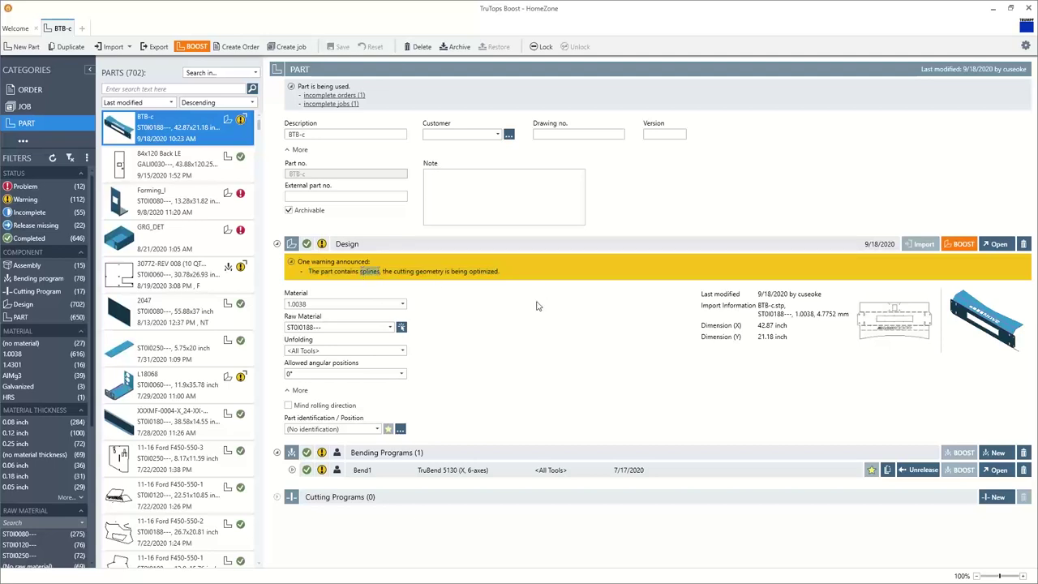
pyautogui.click(568, 317)
pyautogui.click(556, 133)
pyautogui.click(321, 302)
pyautogui.press('Tab')
pyautogui.click(791, 347)
# Step: Import all four part files from the 01_Workflow_Import folder, after checking the supported file formats
pyautogui.click(114, 47)
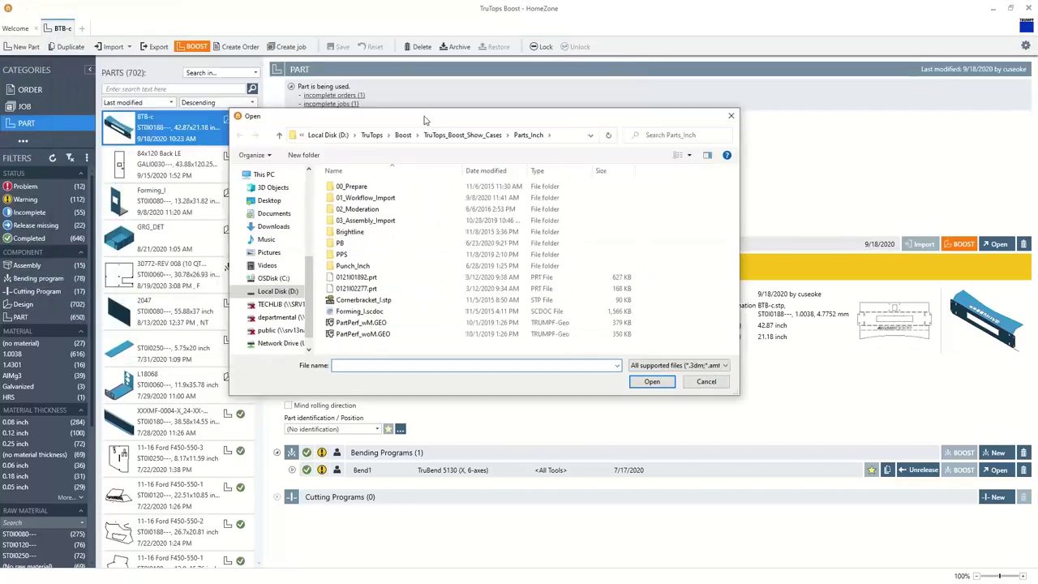
pyautogui.doubleClick(361, 198)
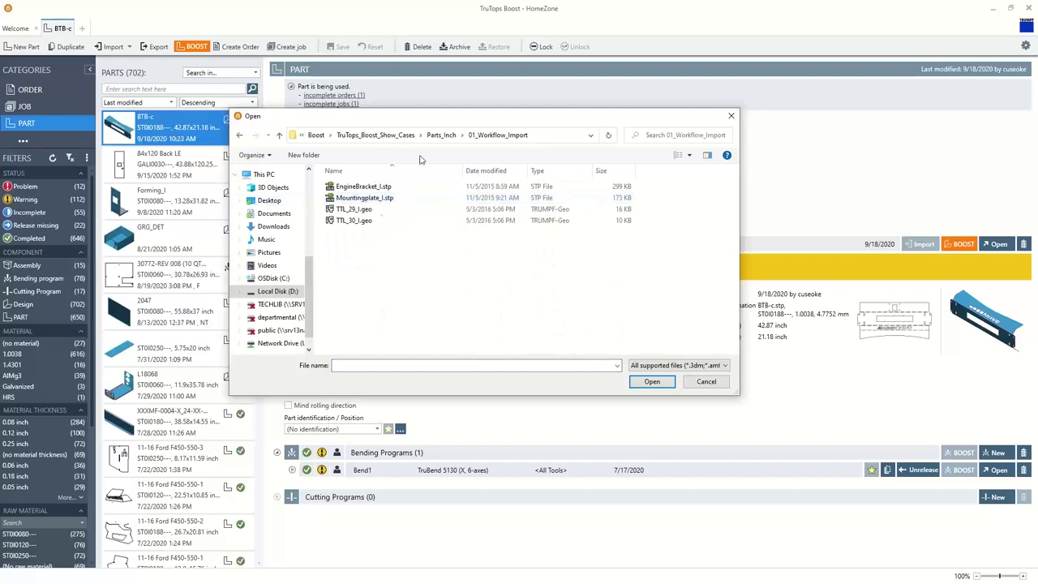
pyautogui.scroll(5, 272, 256)
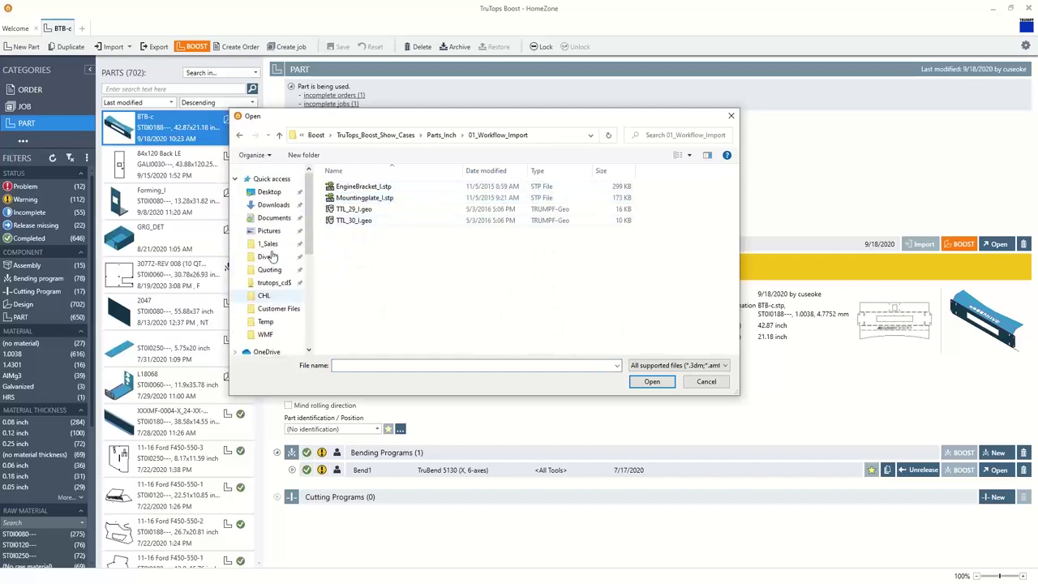
pyautogui.scroll(-5, 272, 261)
pyautogui.scroll(5, 260, 276)
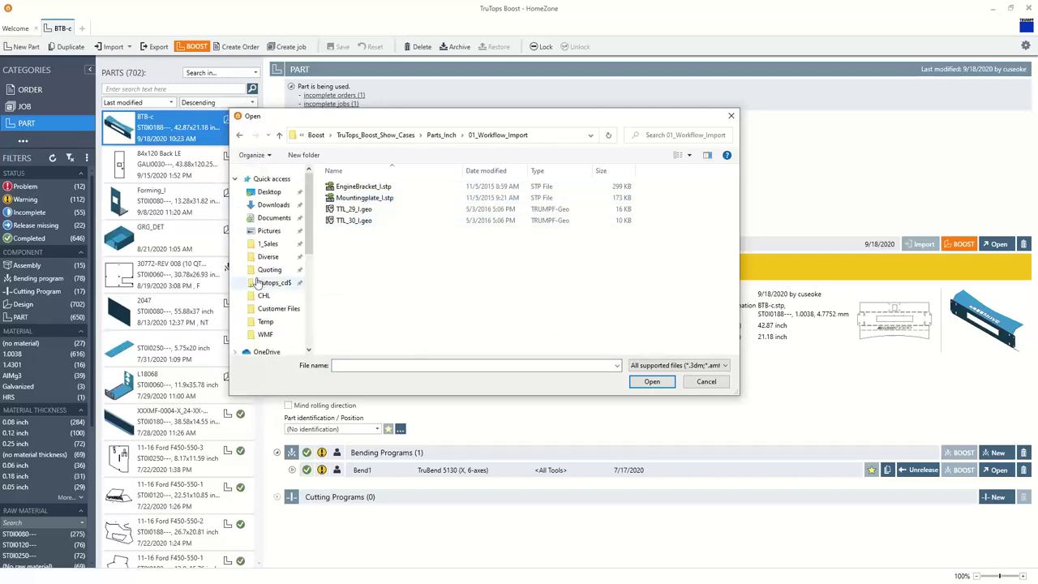
pyautogui.scroll(-8, 267, 276)
pyautogui.scroll(4, 284, 267)
pyautogui.scroll(2, 284, 268)
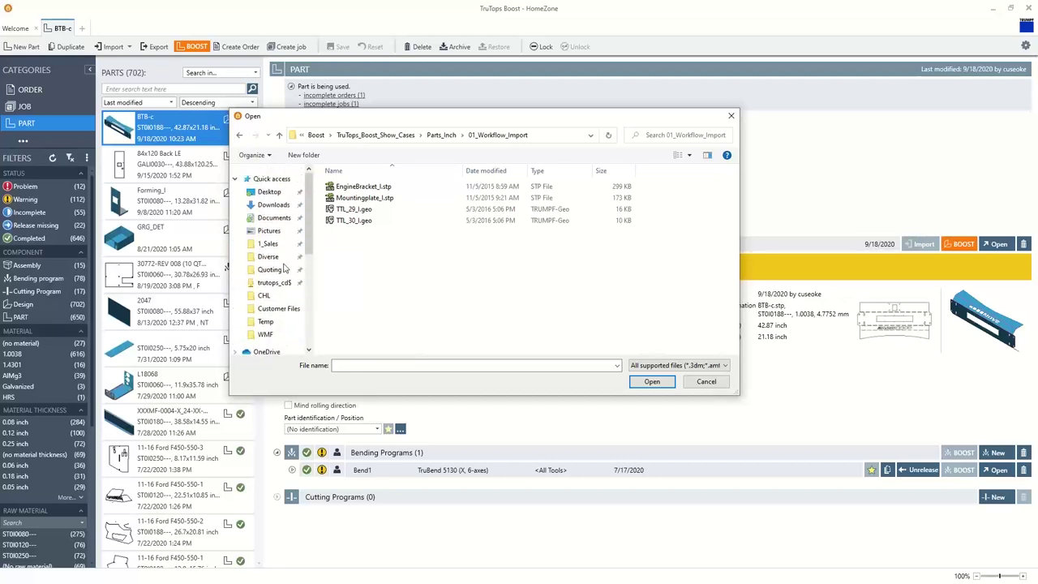
pyautogui.click(724, 366)
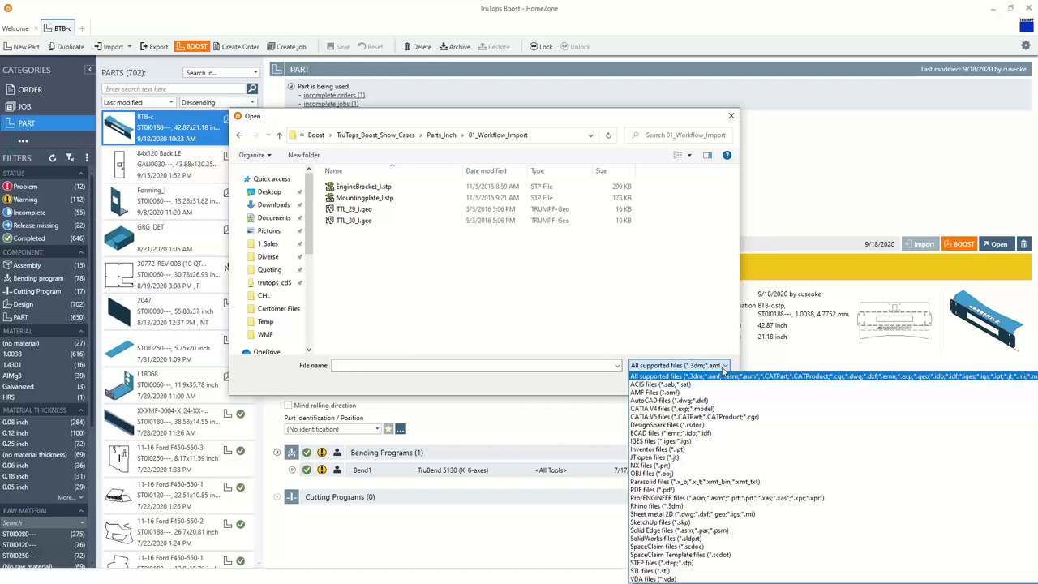
pyautogui.click(501, 313)
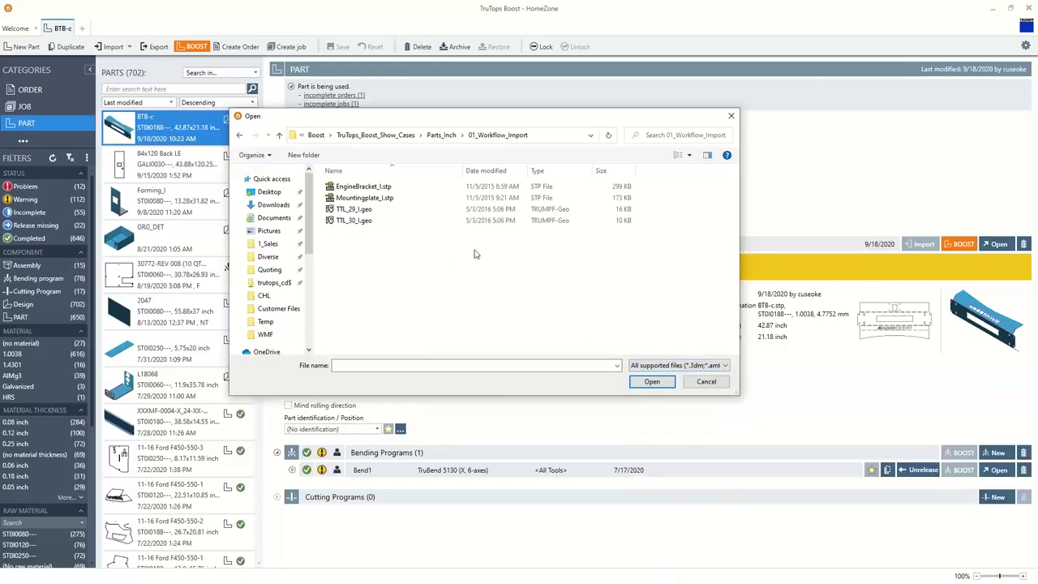
pyautogui.moveTo(380, 276); pyautogui.dragTo(379, 185)
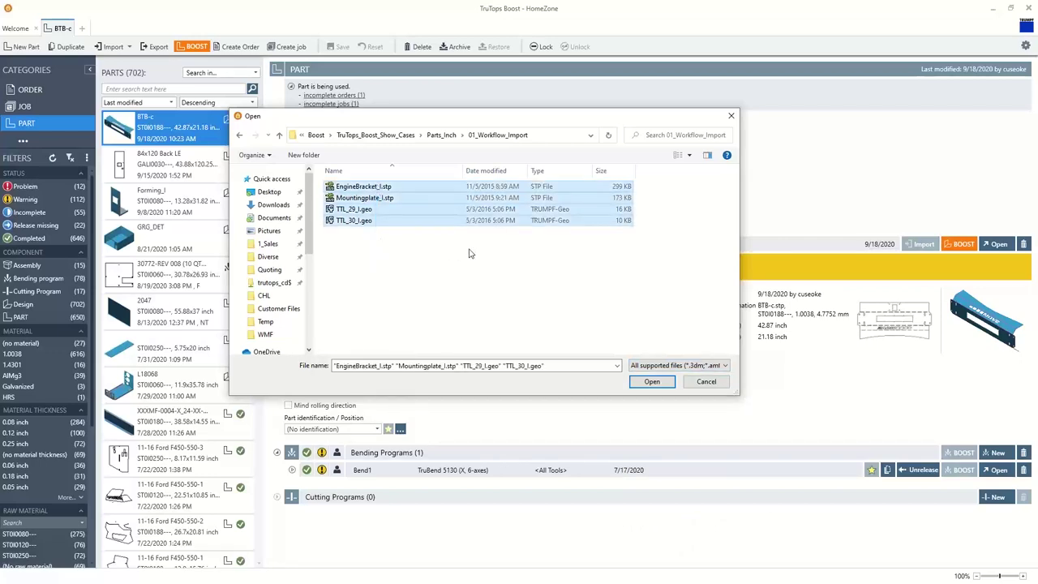
pyautogui.click(652, 383)
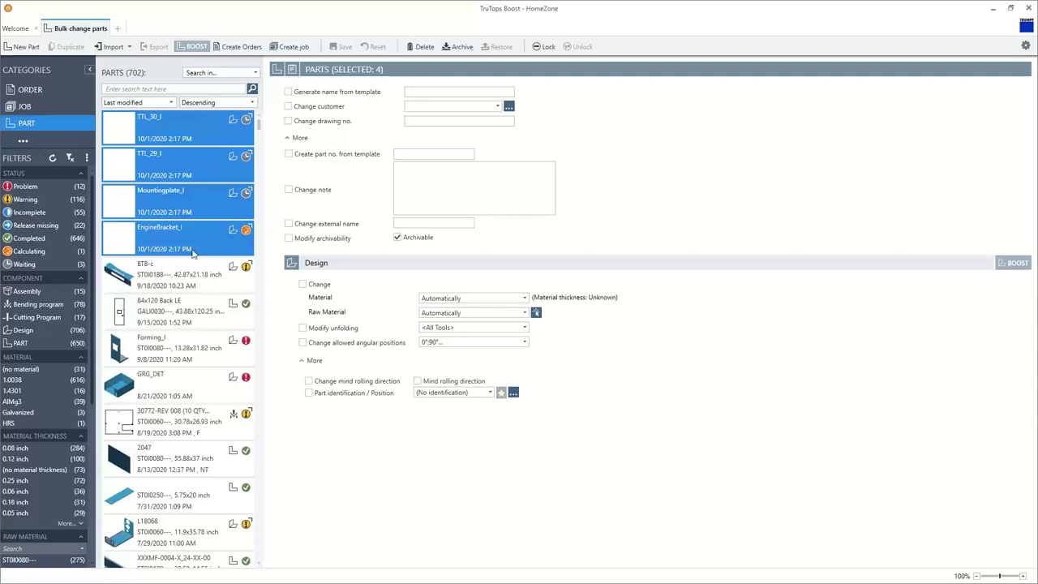
# Step: Open EngineBracket_I to view its 3D bracket model in the SpaceClaim Viewer
pyautogui.click(192, 229)
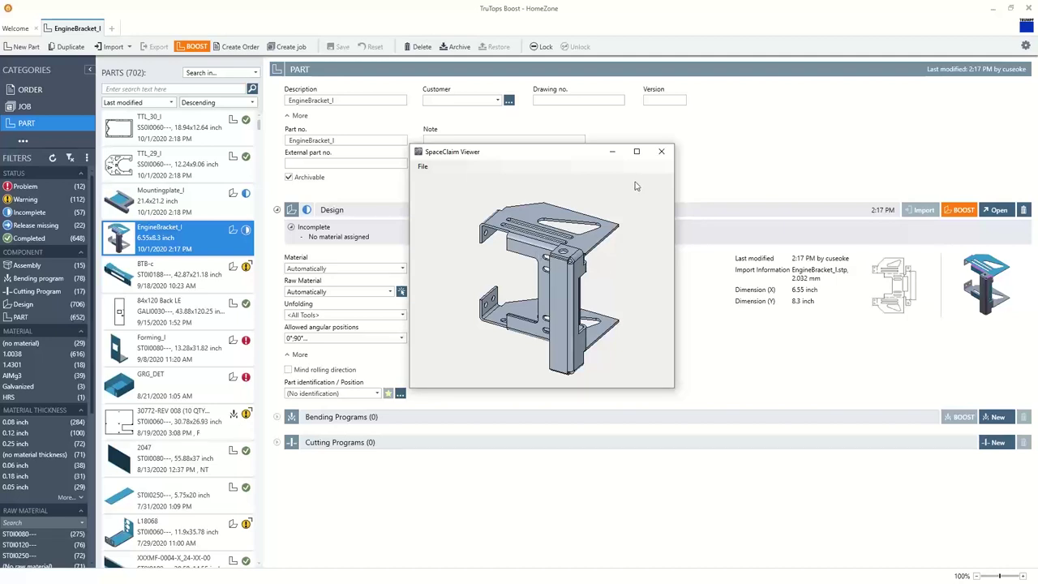
# Step: Close the EngineBracket_I previews and inspect the flat 12.24 × 9.06 inch geometry of TTL_29_I
pyautogui.click(661, 151)
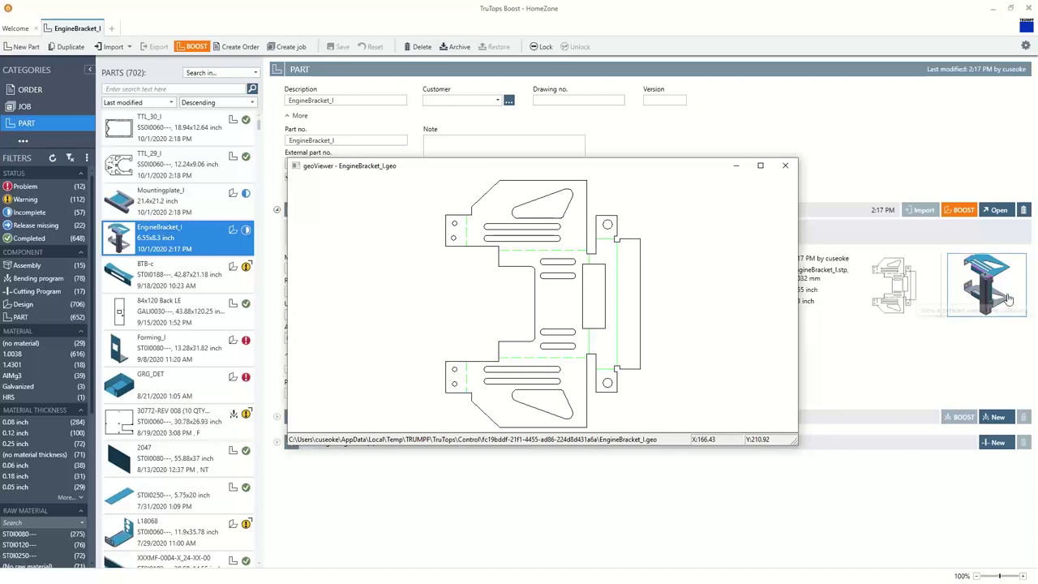
pyautogui.click(786, 166)
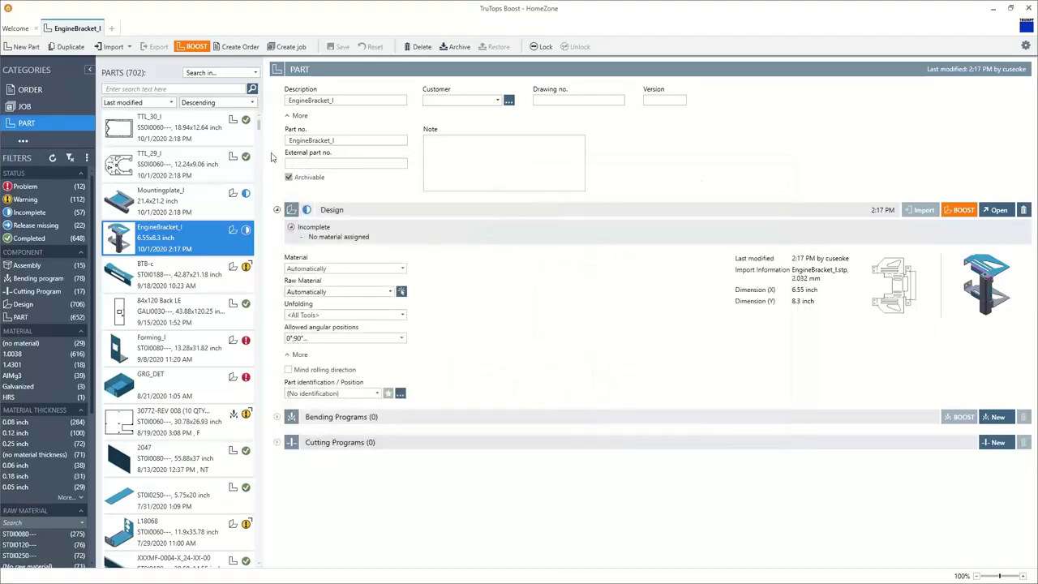
pyautogui.click(171, 168)
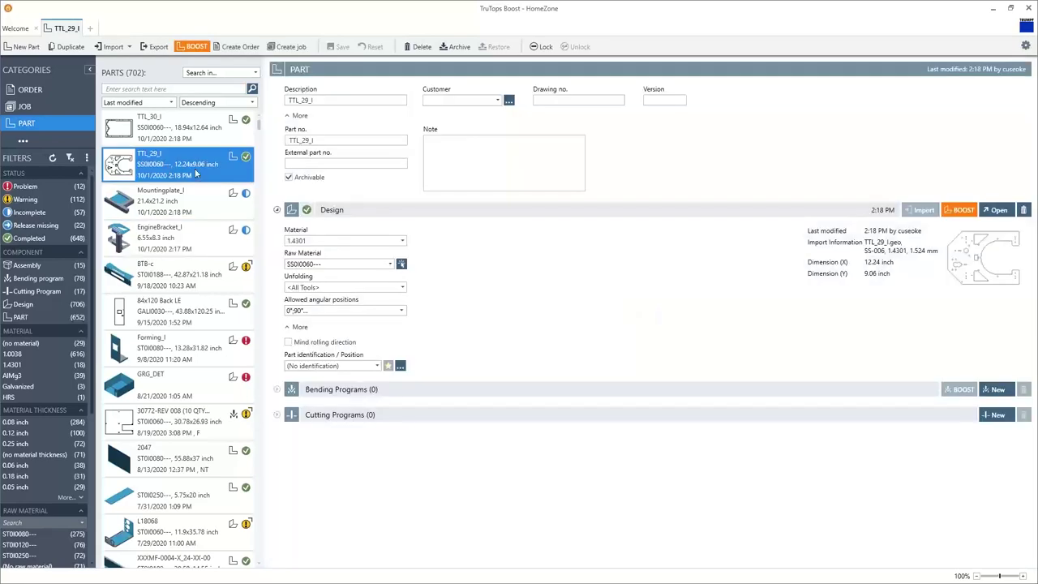
pyautogui.click(978, 280)
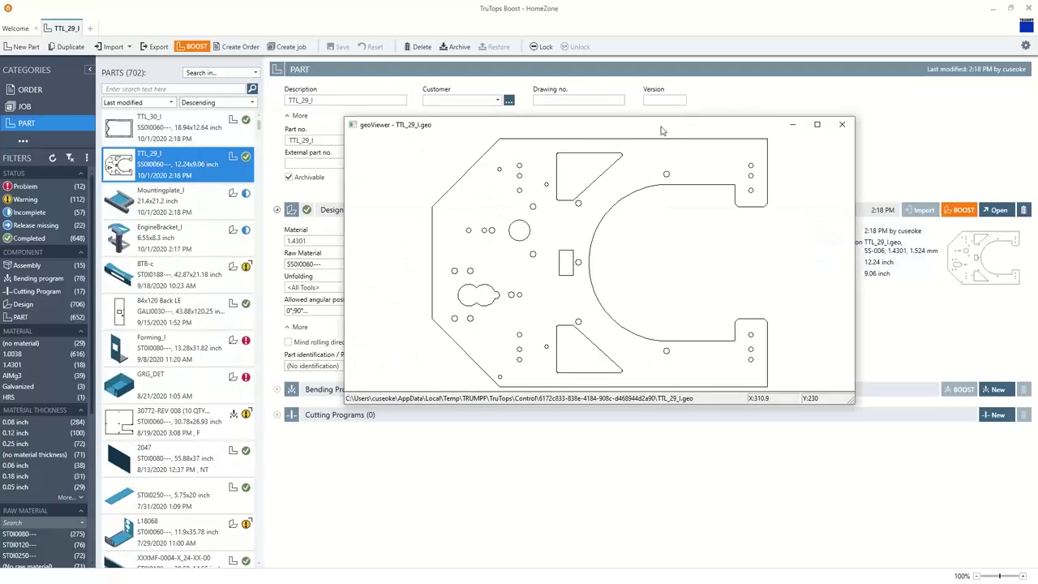
pyautogui.moveTo(661, 130); pyautogui.dragTo(588, 138)
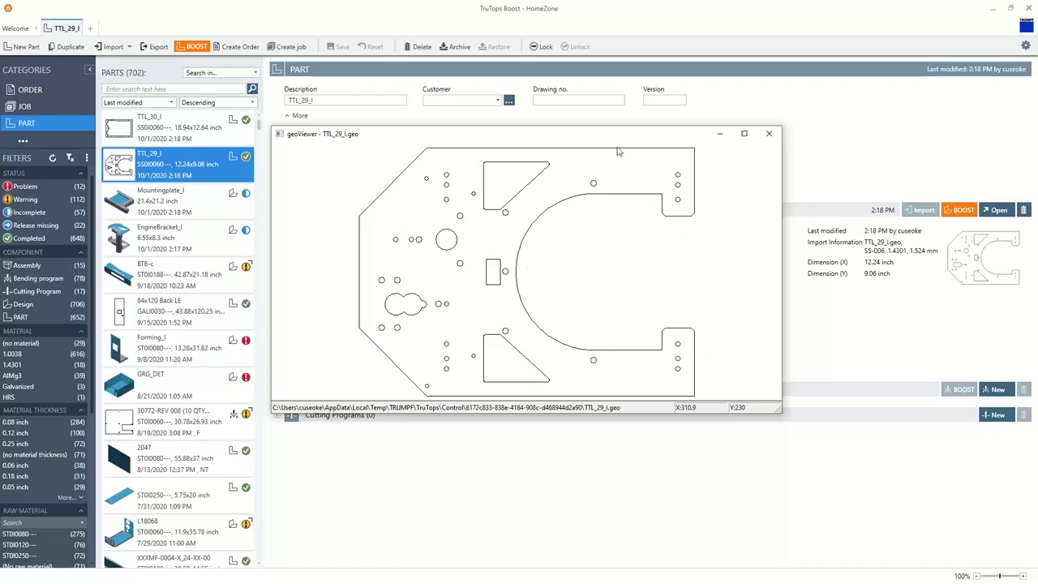
pyautogui.click(769, 133)
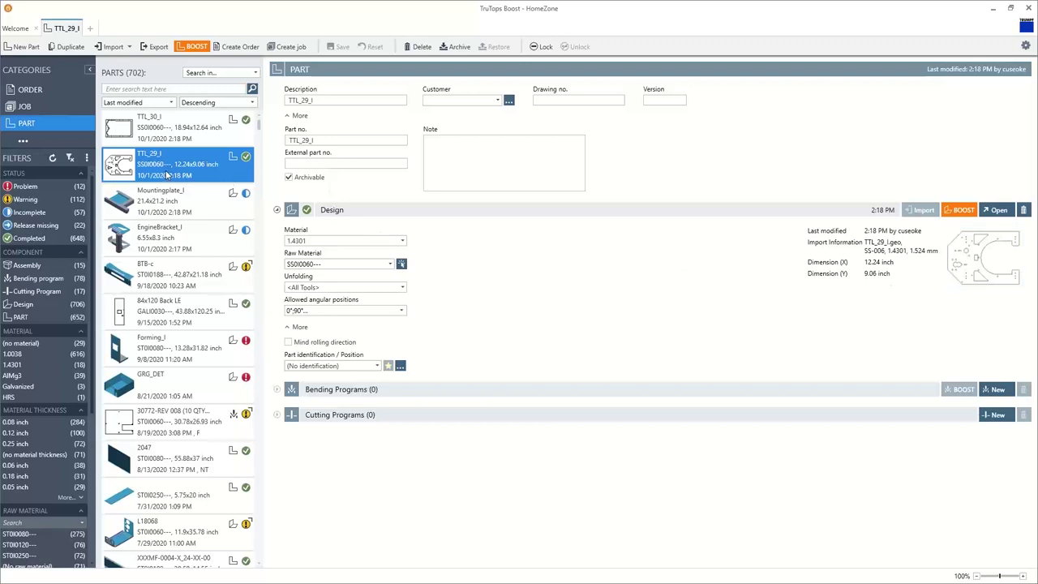
# Step: Read the part problems: EngineBracket_I has no material, Forming_I is not flat, and GRG_DET has several solids
pyautogui.click(183, 231)
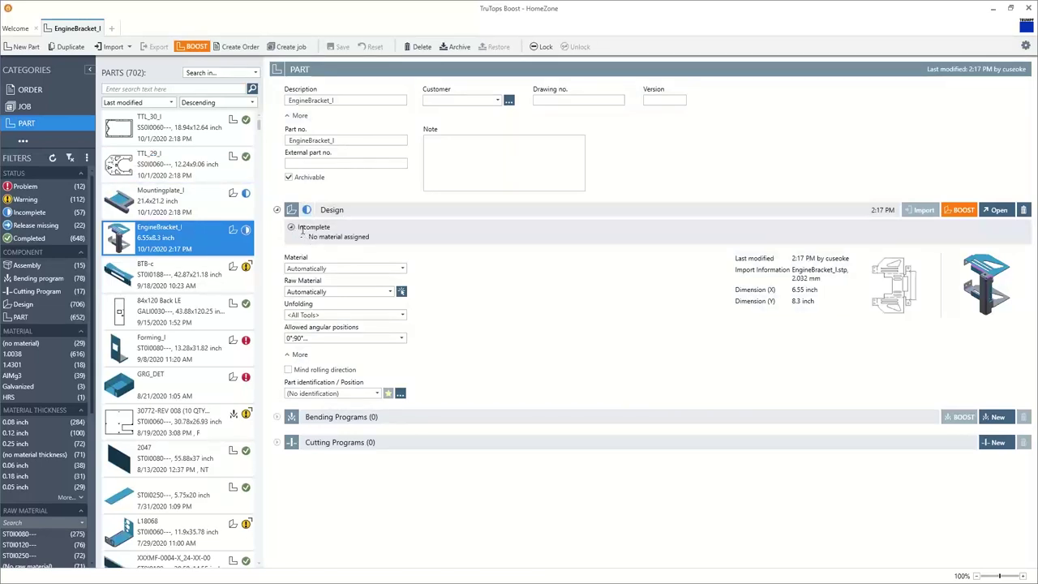
pyautogui.moveTo(308, 236); pyautogui.dragTo(390, 236)
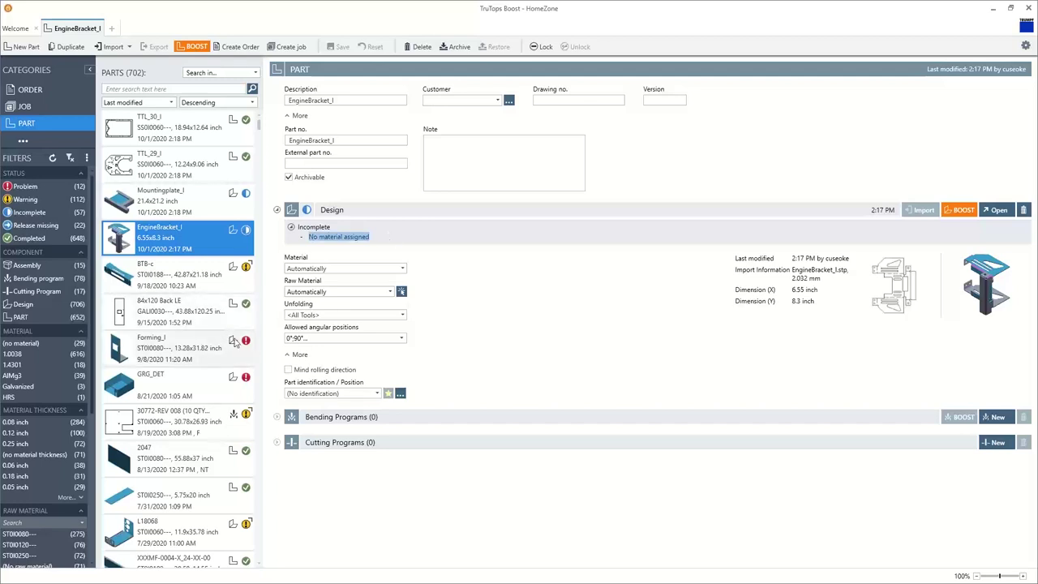
pyautogui.click(233, 341)
pyautogui.moveTo(307, 237); pyautogui.dragTo(419, 236)
pyautogui.click(191, 378)
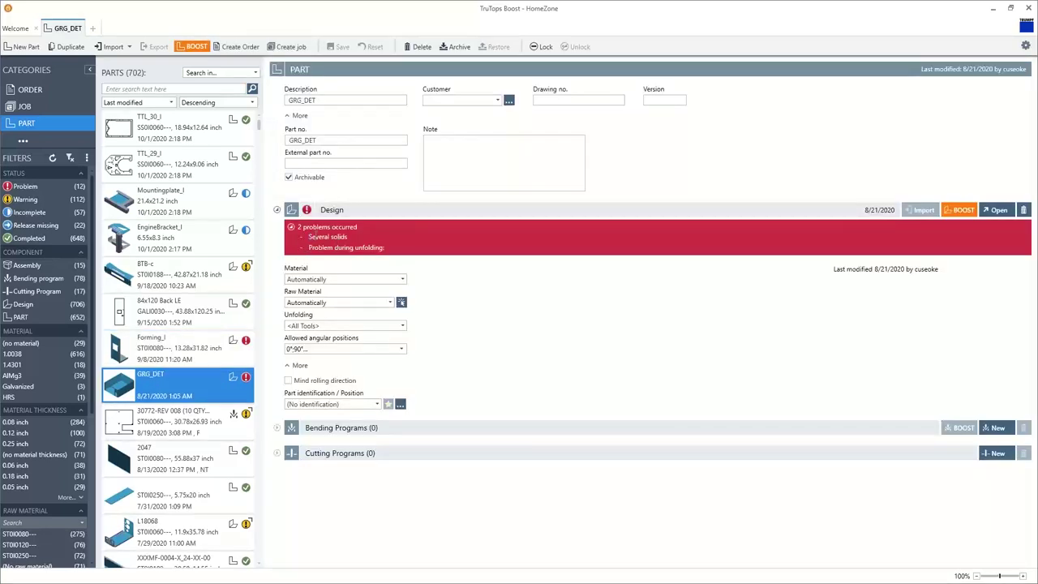
pyautogui.moveTo(307, 236)
pyautogui.mouseDown()
pyautogui.moveTo(348, 237)
pyautogui.moveTo(307, 248)
pyautogui.mouseUp()
pyautogui.click(170, 238)
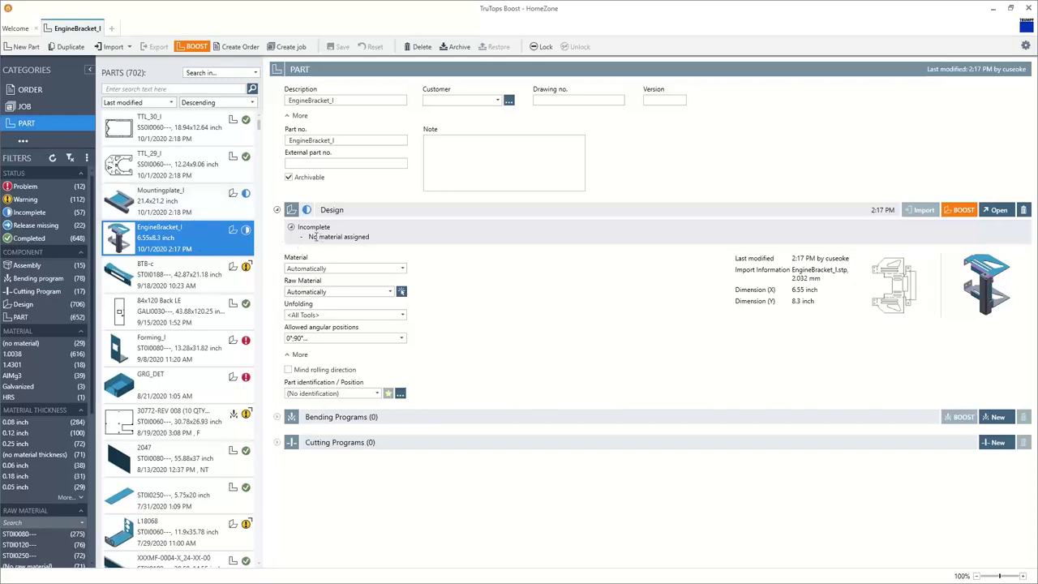
# Step: Bulk-assign material 1.0038 with raw material ST0I0080--- to Mountingplate_I and EngineBracket_I, then boost both designs
pyautogui.keyDown('ctrl'); pyautogui.click(210, 203); pyautogui.keyUp('ctrl')
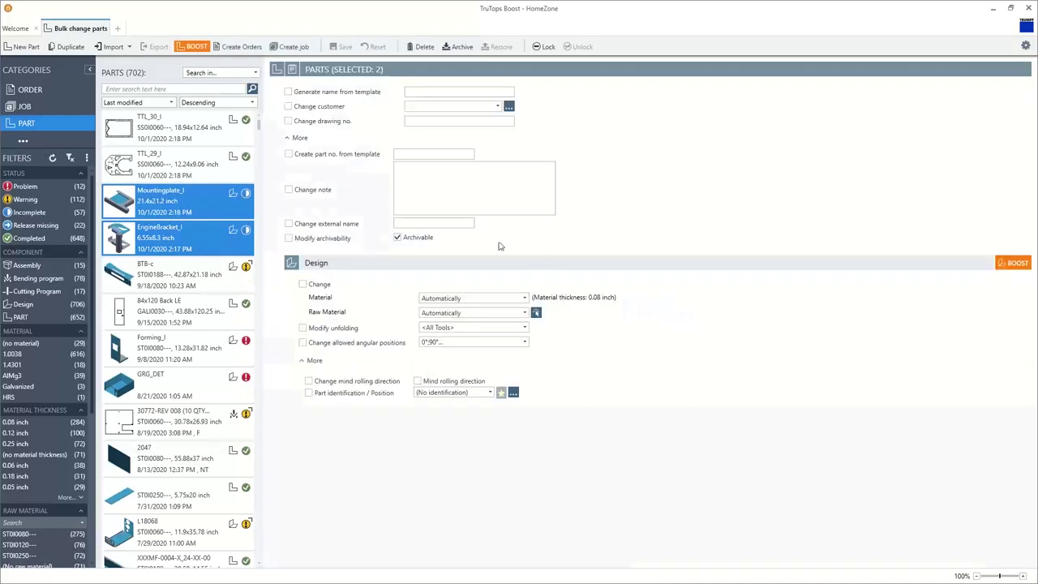
pyautogui.click(466, 298)
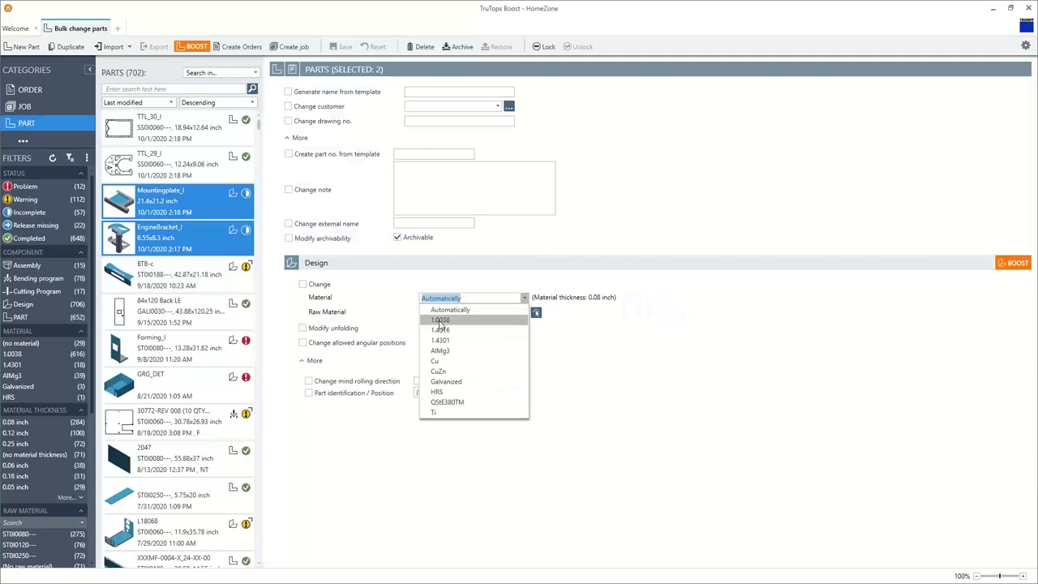
pyautogui.click(439, 324)
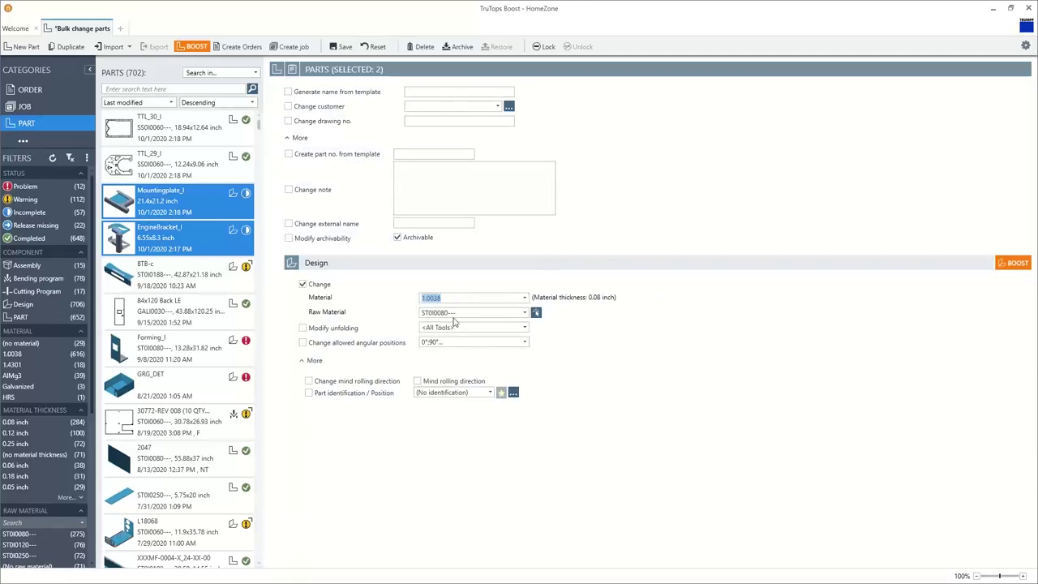
pyautogui.click(462, 312)
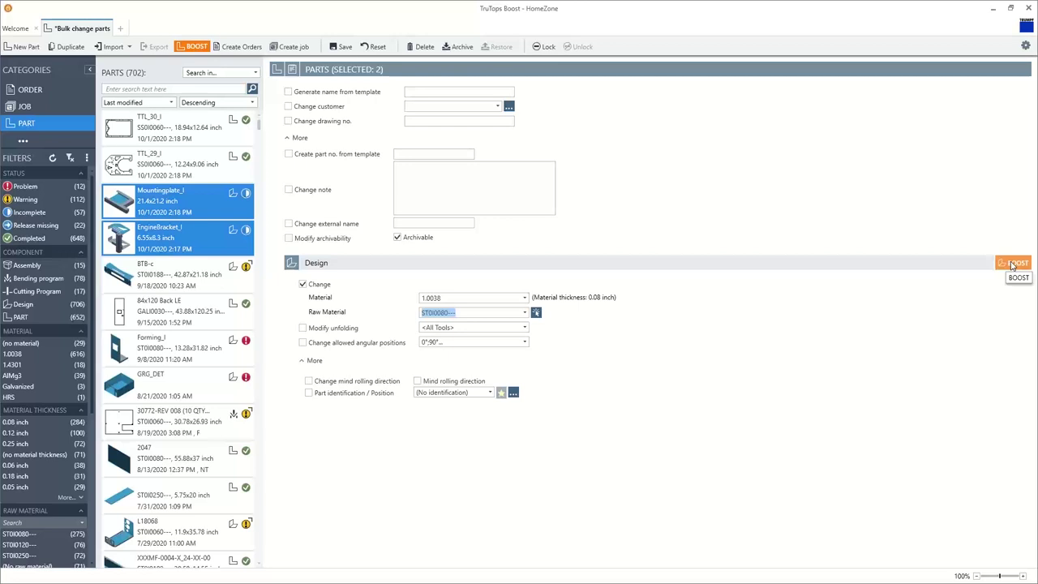
pyautogui.click(1013, 264)
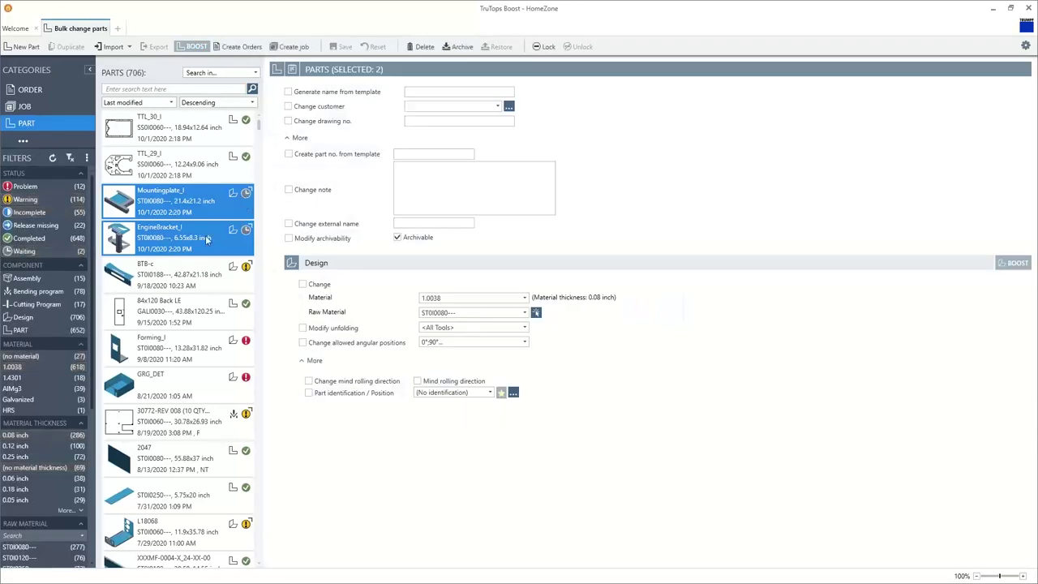
pyautogui.click(207, 240)
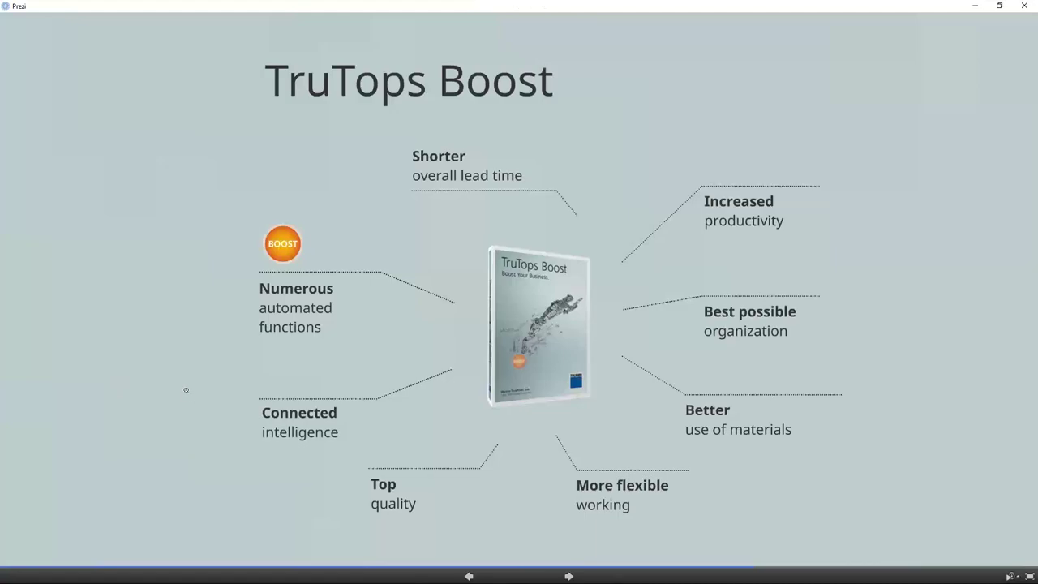
# Step: Advance Prezi to the Order–Design–Bend–Cut–NC slide, then open Mountingplate_I in TruTops Boost
pyautogui.press('Right')
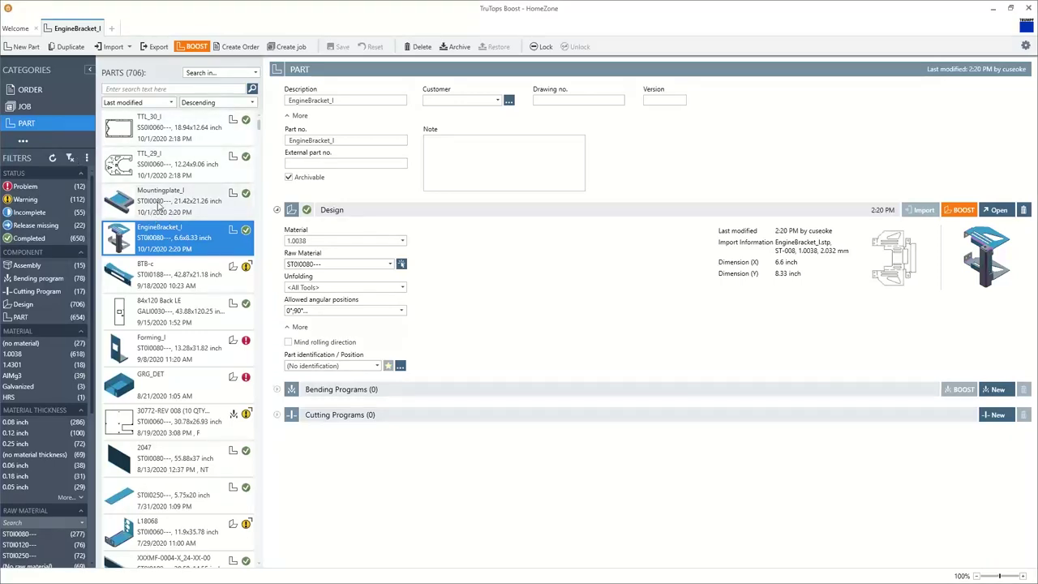
pyautogui.click(160, 207)
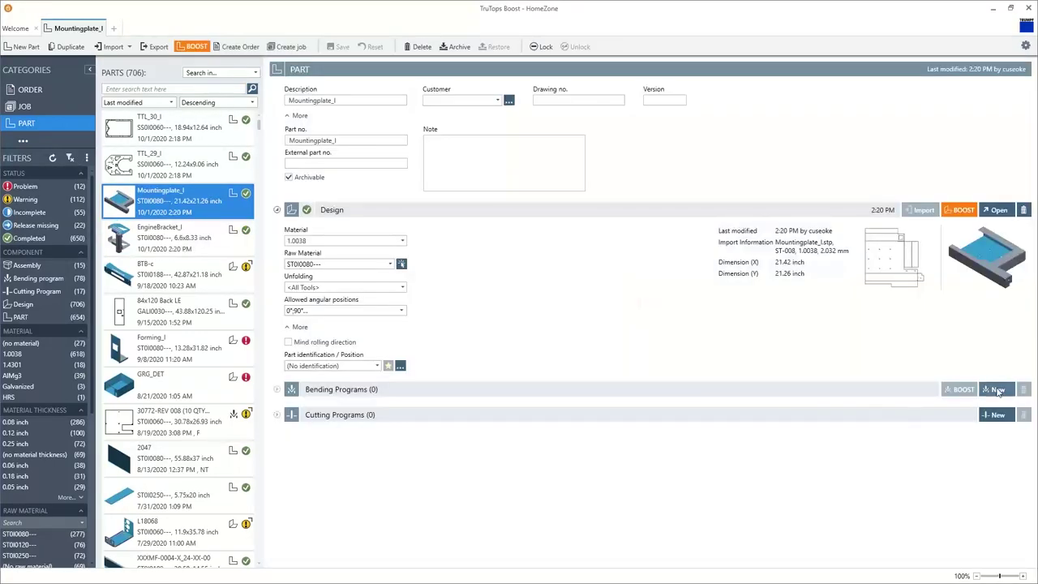
# Step: Give Mountingplate_I Bend1 on TruBend 5085 (6-axes) B23 and Bend2 on TruBend 7050 (6-axes), then boost
pyautogui.click(997, 390)
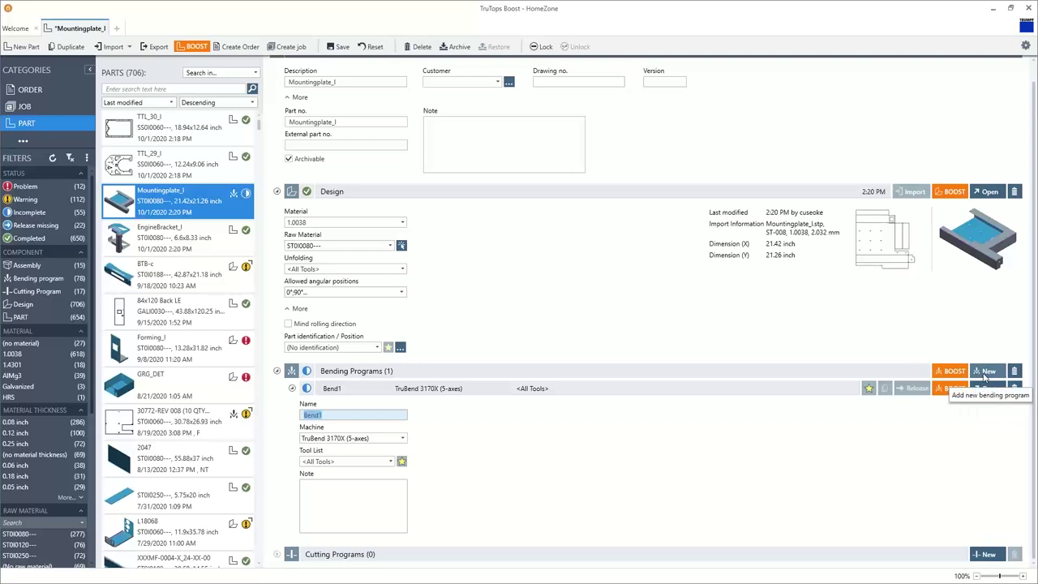
pyautogui.click(988, 370)
pyautogui.scroll(3, 905, 158)
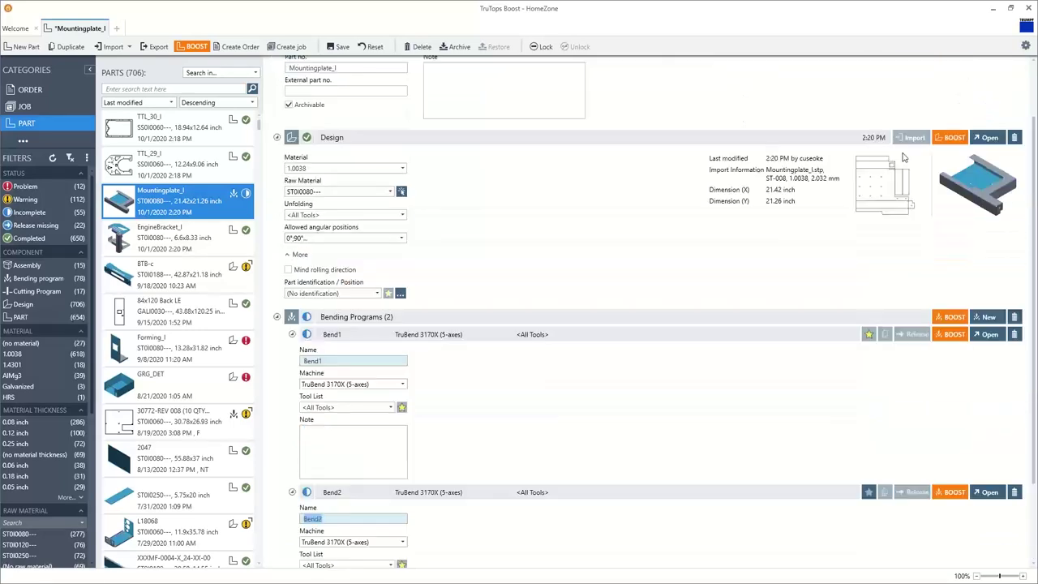
pyautogui.scroll(-2, 706, 320)
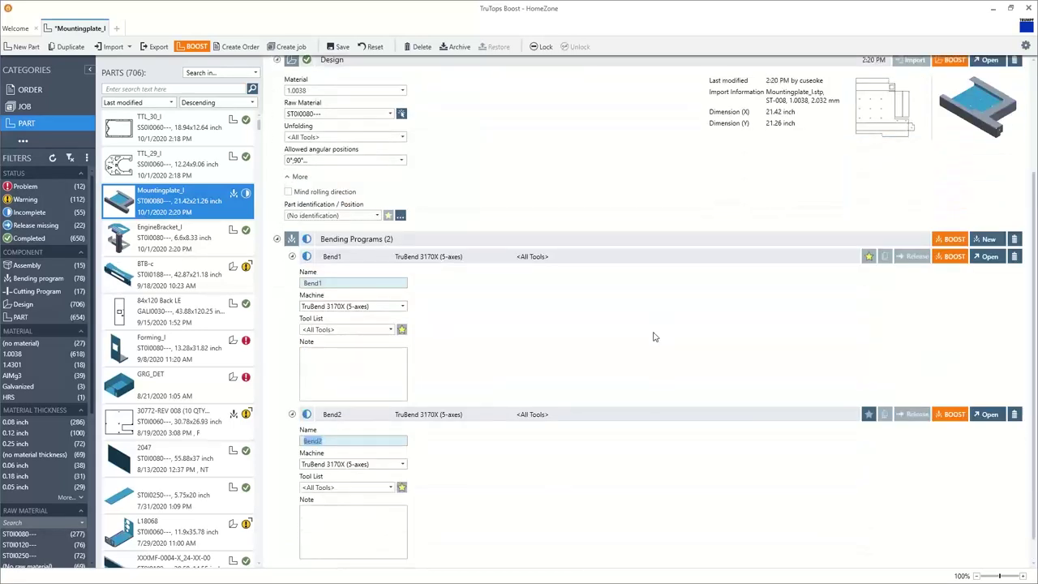
pyautogui.click(402, 307)
pyautogui.click(376, 335)
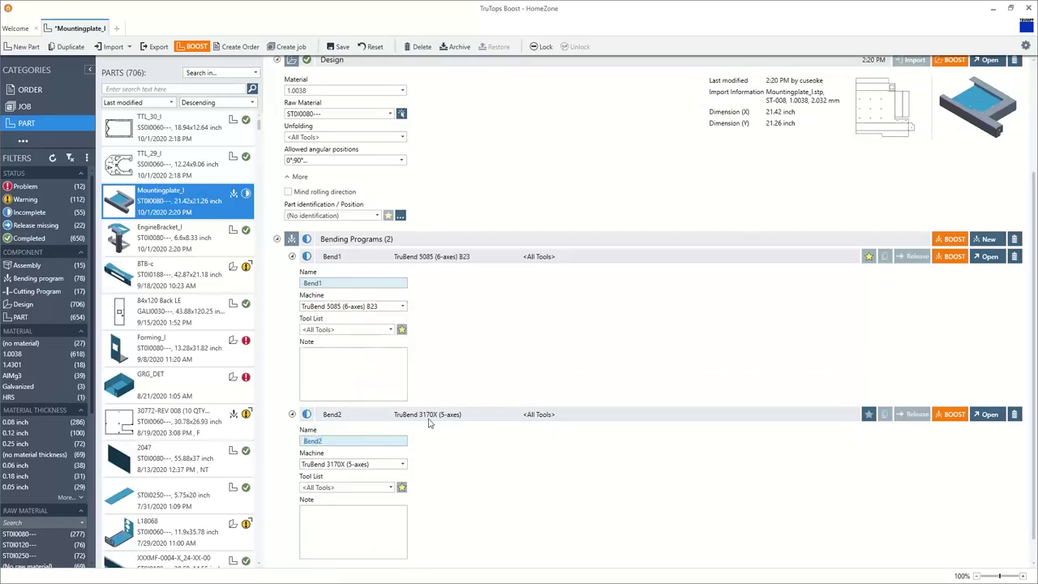
pyautogui.click(402, 464)
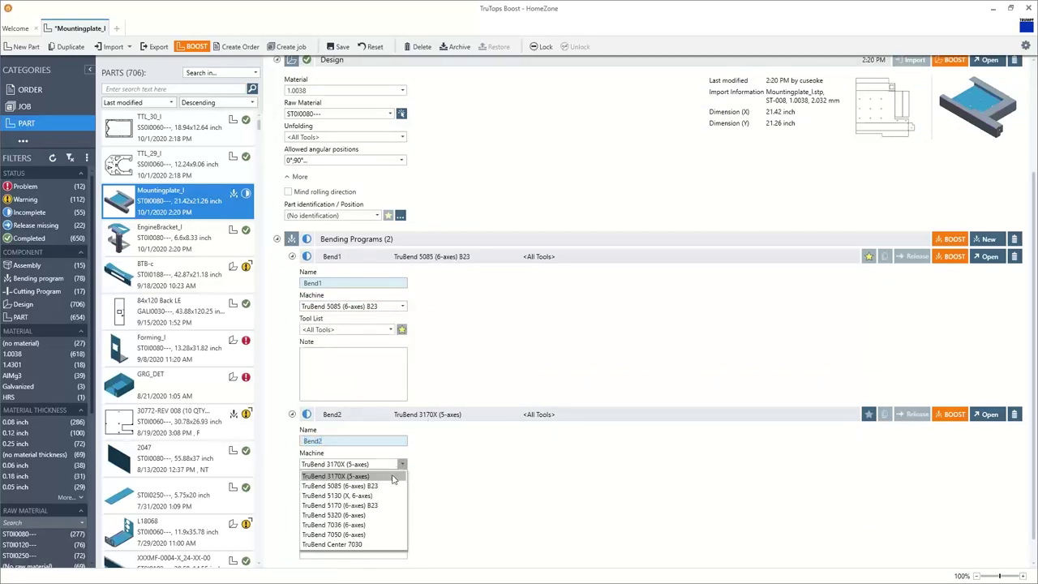
pyautogui.click(365, 535)
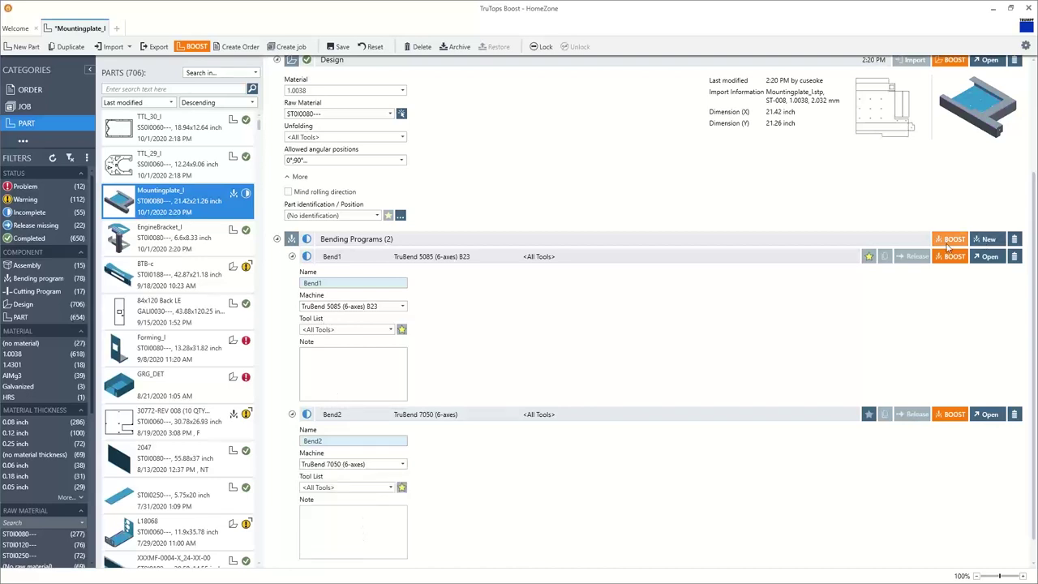
pyautogui.click(949, 243)
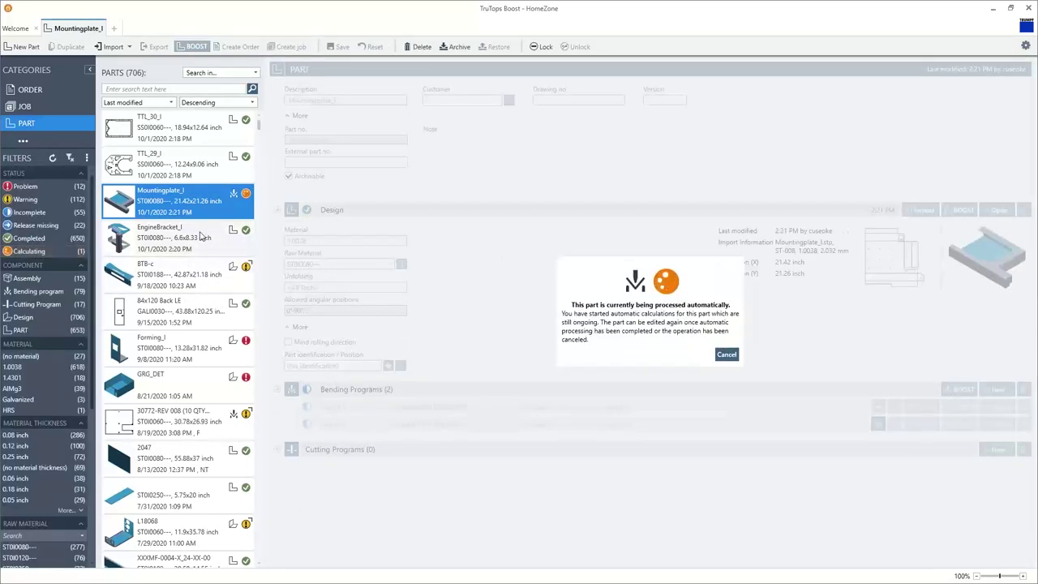
# Step: Add the same two bending programs to EngineBracket_I, Bend1 on TruBend 5085 B23 and Bend2 on TruBend 7050, and save
pyautogui.click(203, 236)
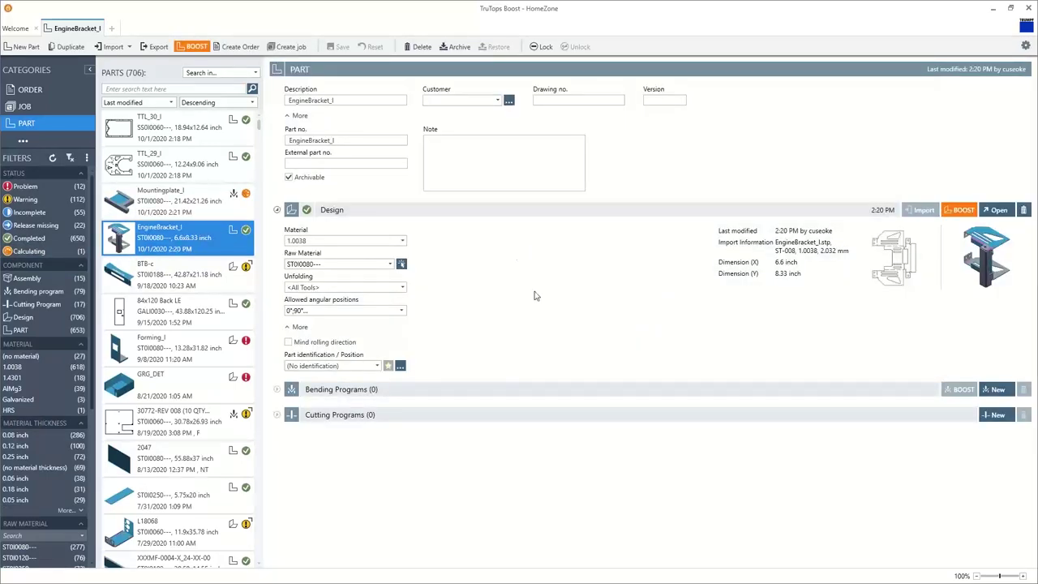
pyautogui.click(1003, 393)
pyautogui.click(988, 372)
pyautogui.click(401, 281)
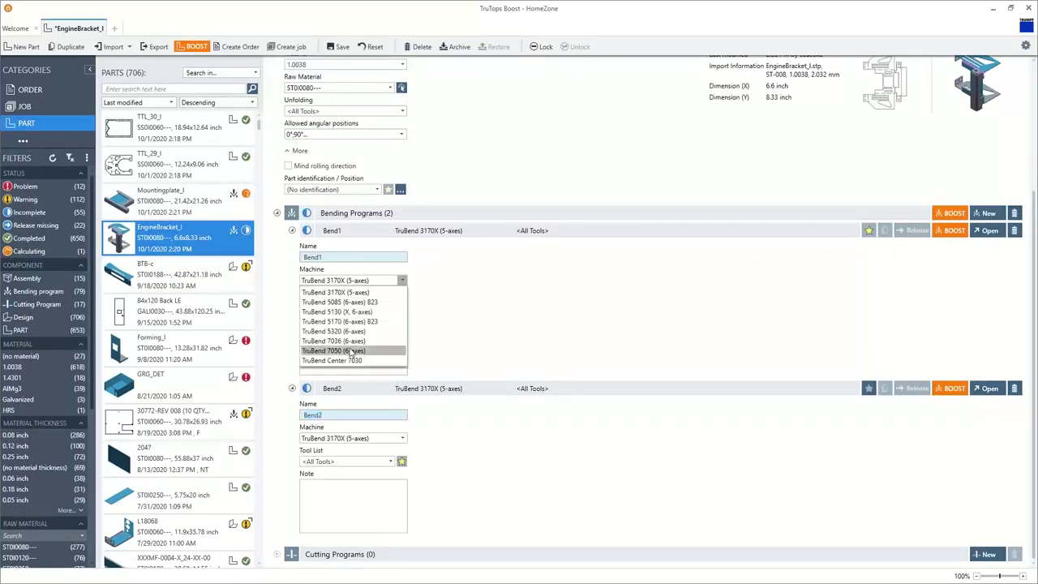
pyautogui.click(339, 302)
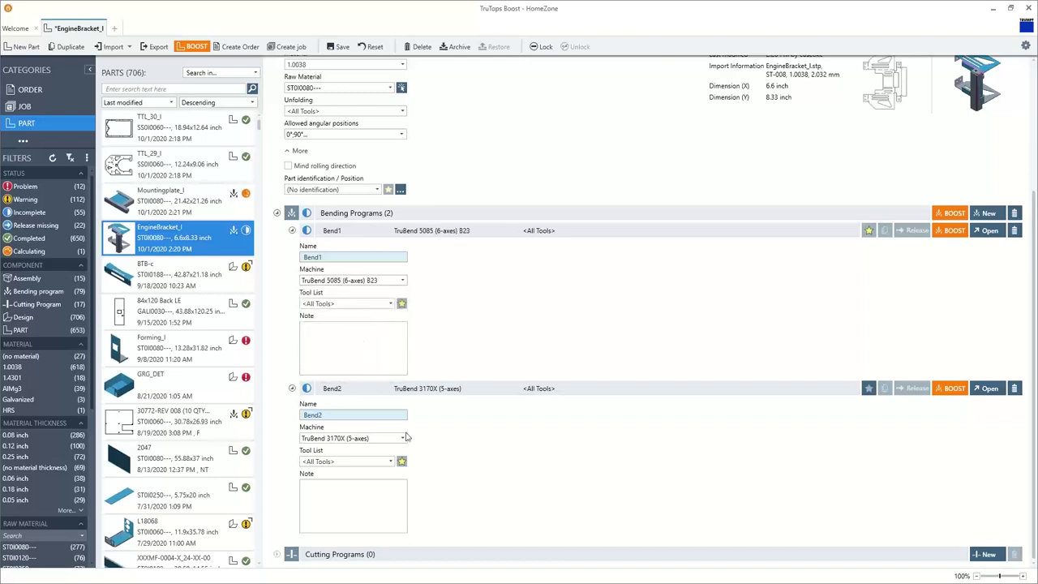
pyautogui.click(402, 438)
pyautogui.click(357, 509)
pyautogui.scroll(3, 842, 206)
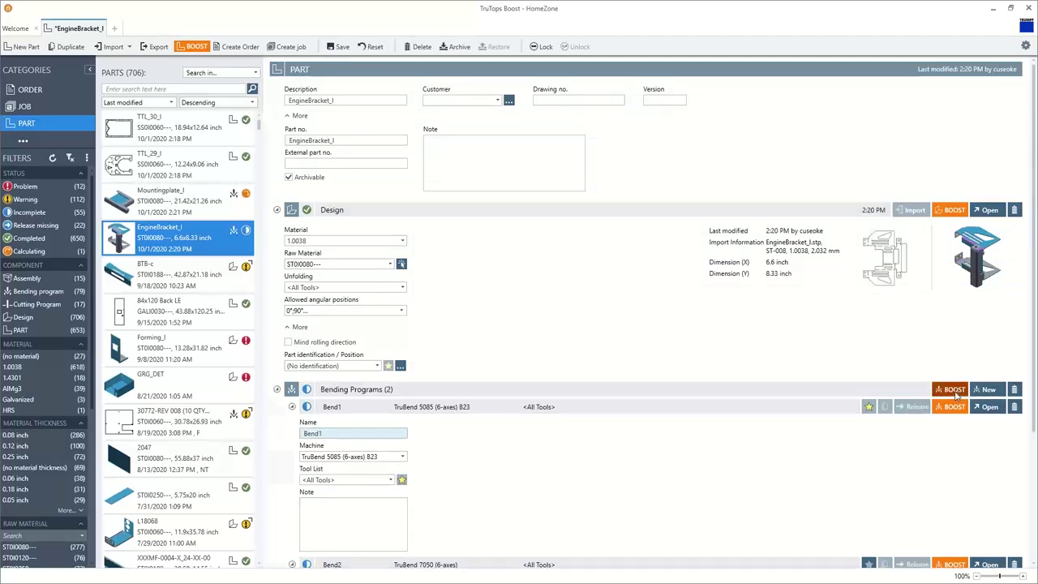
pyautogui.hotkey('ctrl', 's')
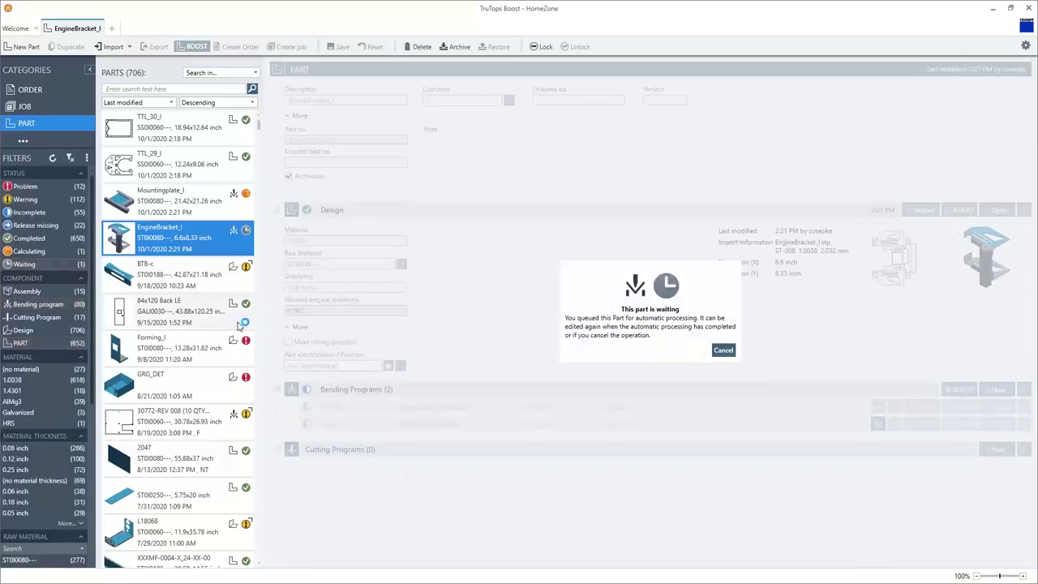
# Step: Select TTL_29_I and TTL_30_I together and create an order for each
pyautogui.click(179, 159)
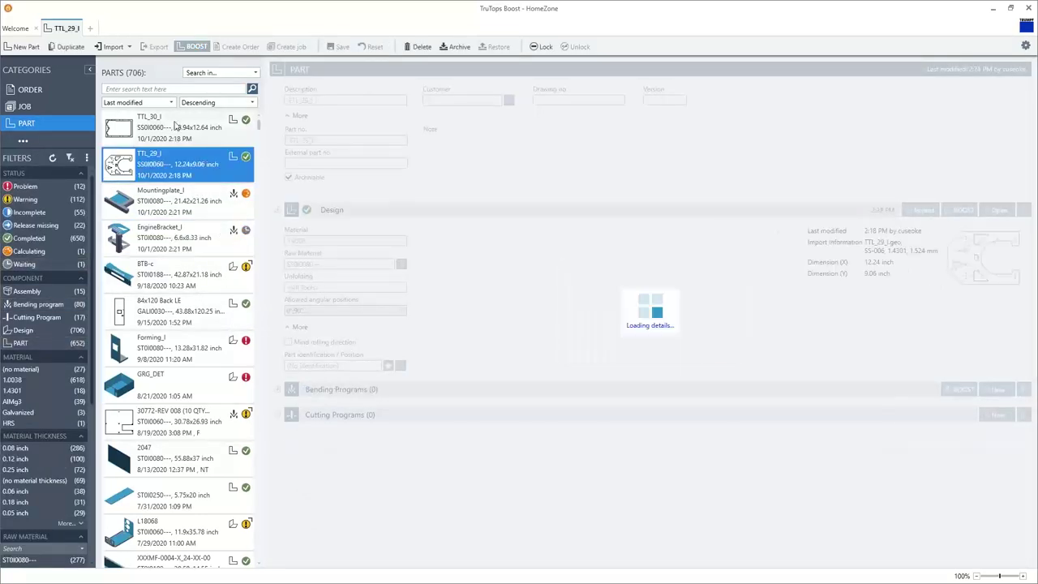
pyautogui.keyDown('ctrl'); pyautogui.click(176, 134); pyautogui.keyUp('ctrl')
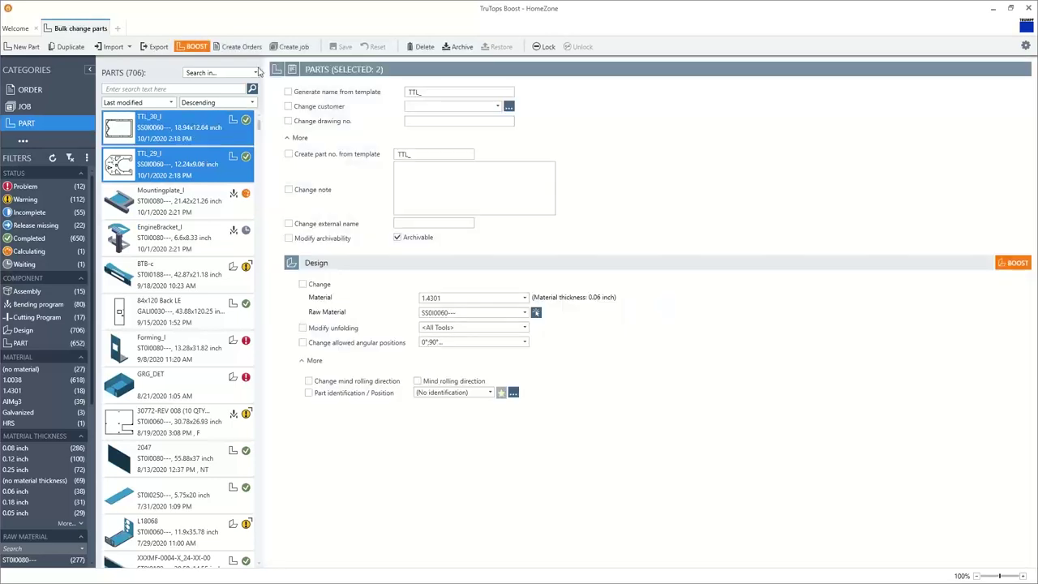
pyautogui.click(241, 46)
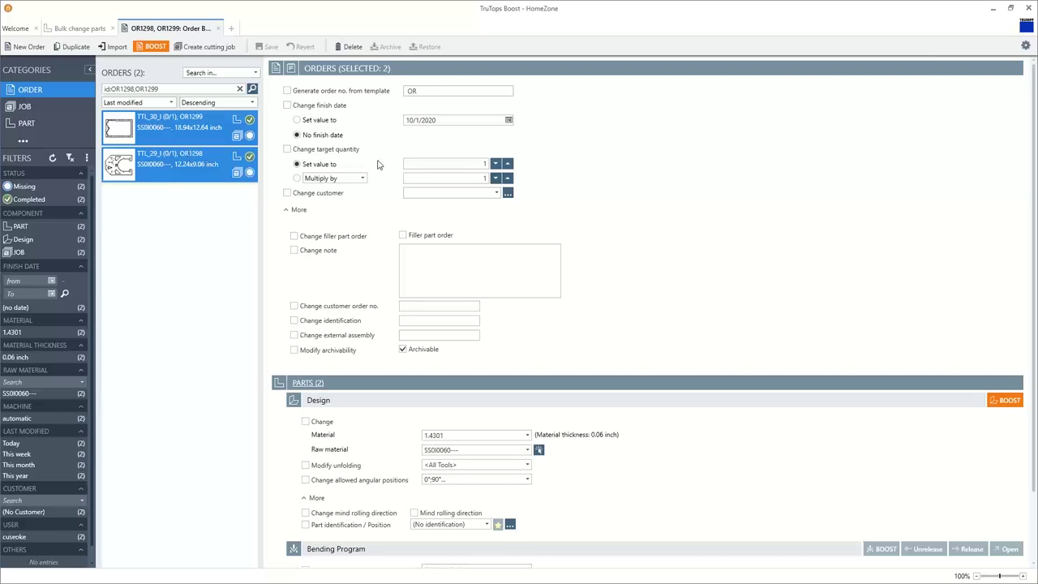
# Step: Set both TTL orders to finish date 10/2/2020, quantity 10, customer TRUMPF, external assembly ABC, and save
pyautogui.click(508, 121)
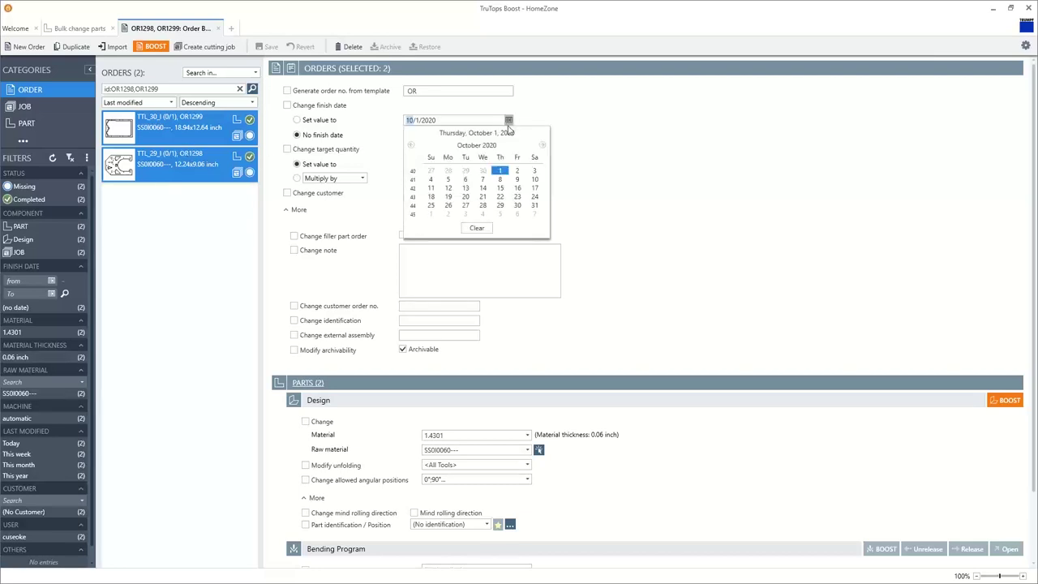
pyautogui.click(519, 171)
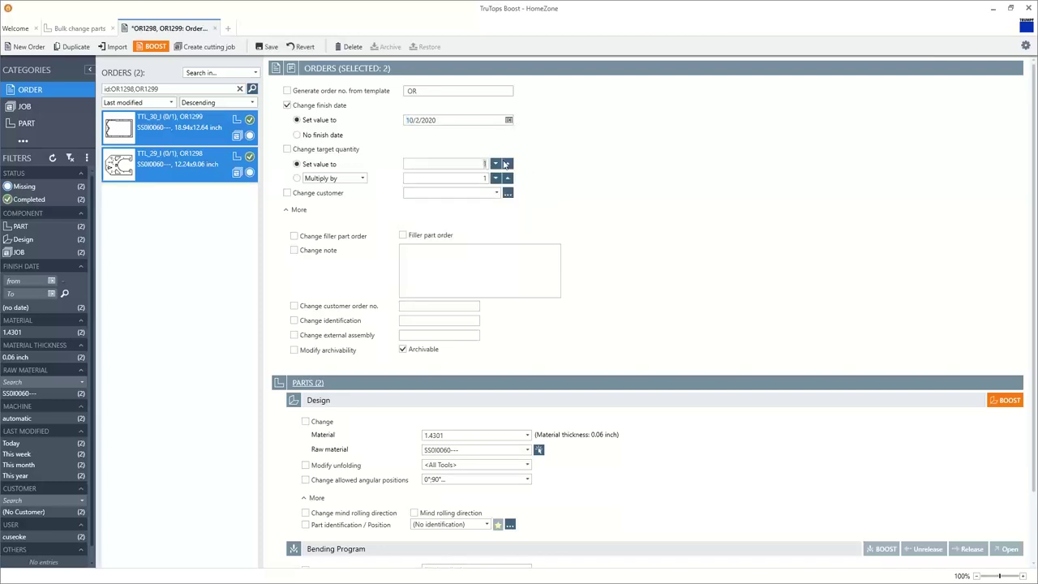
pyautogui.click(507, 163)
pyautogui.click(498, 195)
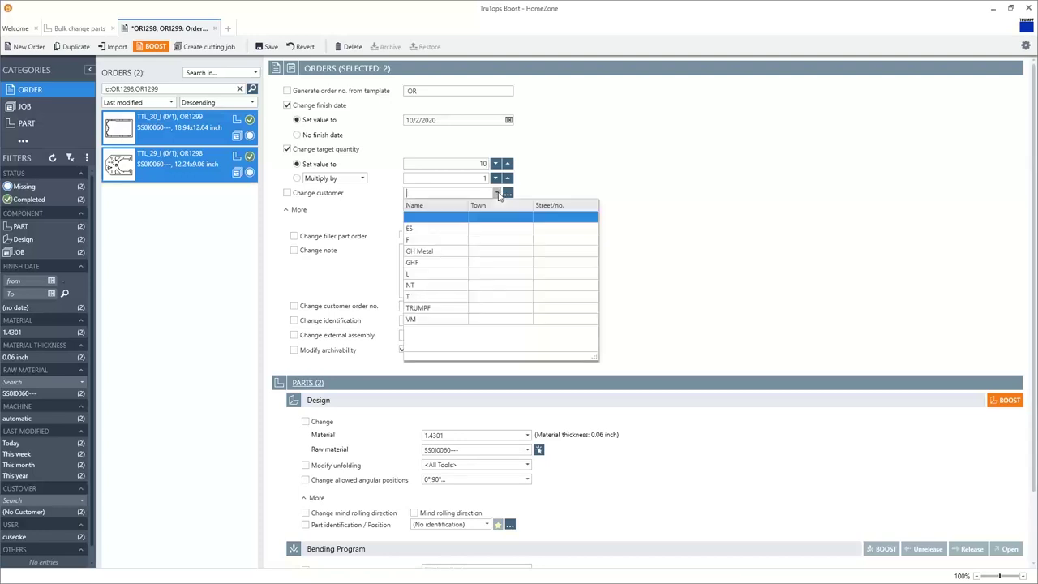
pyautogui.click(426, 307)
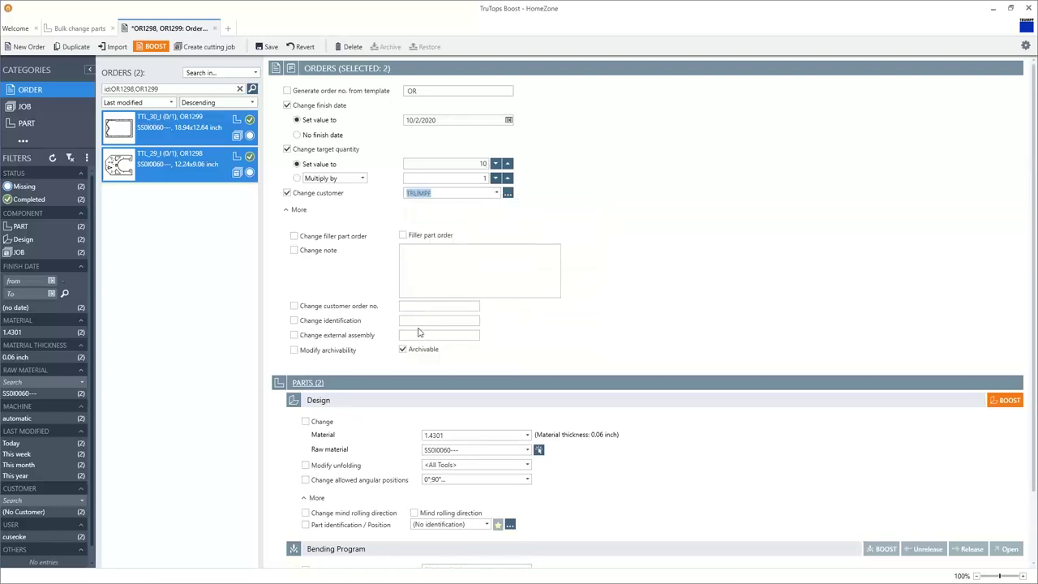
pyautogui.click(419, 331)
pyautogui.write('ABC123')
pyautogui.scroll(-2, 762, 507)
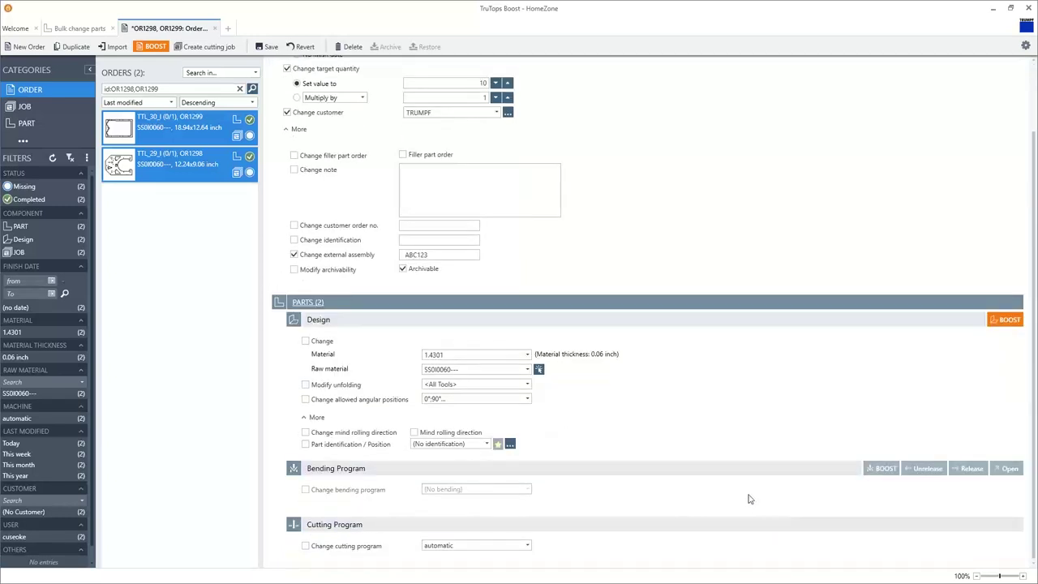
pyautogui.scroll(2, 739, 491)
pyautogui.click(268, 46)
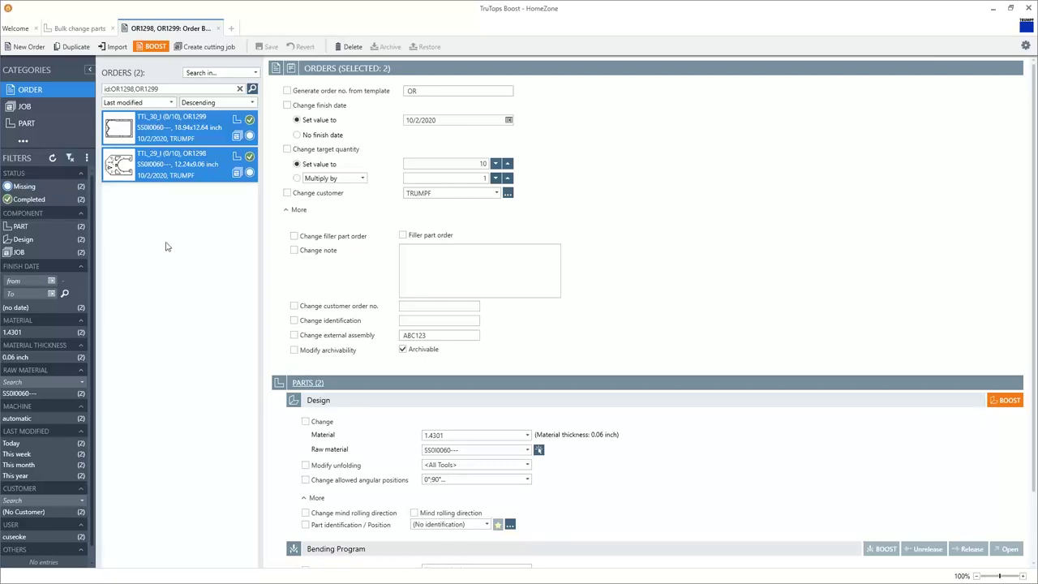
# Step: Reset all order filters and look over another order's details
pyautogui.click(71, 160)
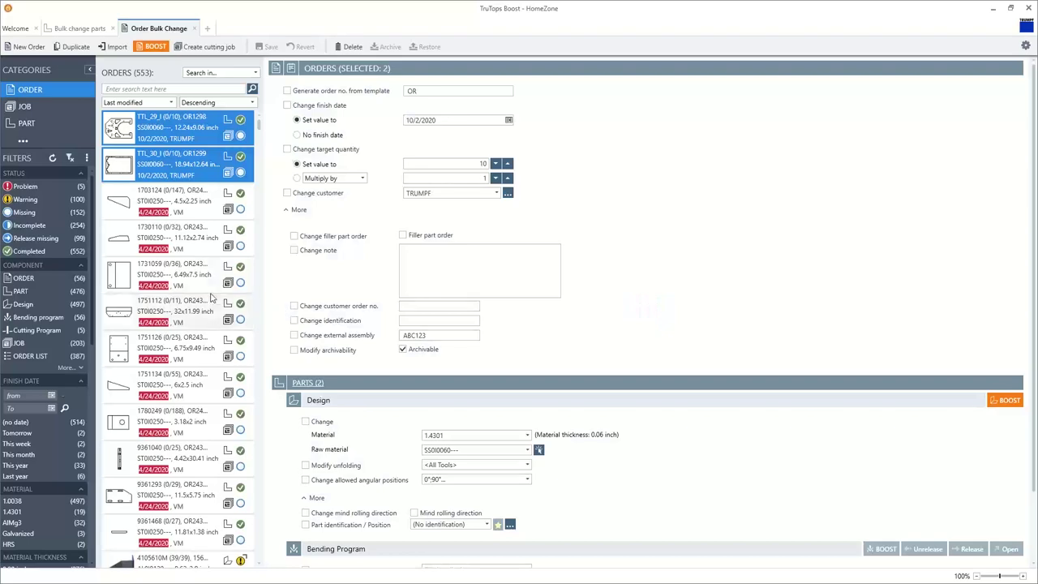
pyautogui.scroll(-10, 194, 300)
pyautogui.scroll(10, 194, 301)
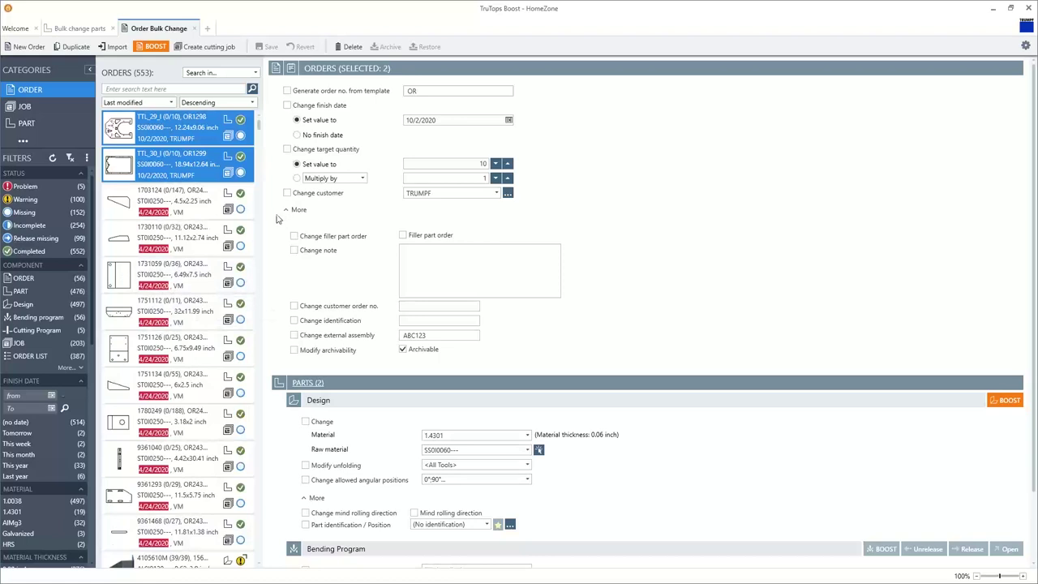
pyautogui.click(178, 203)
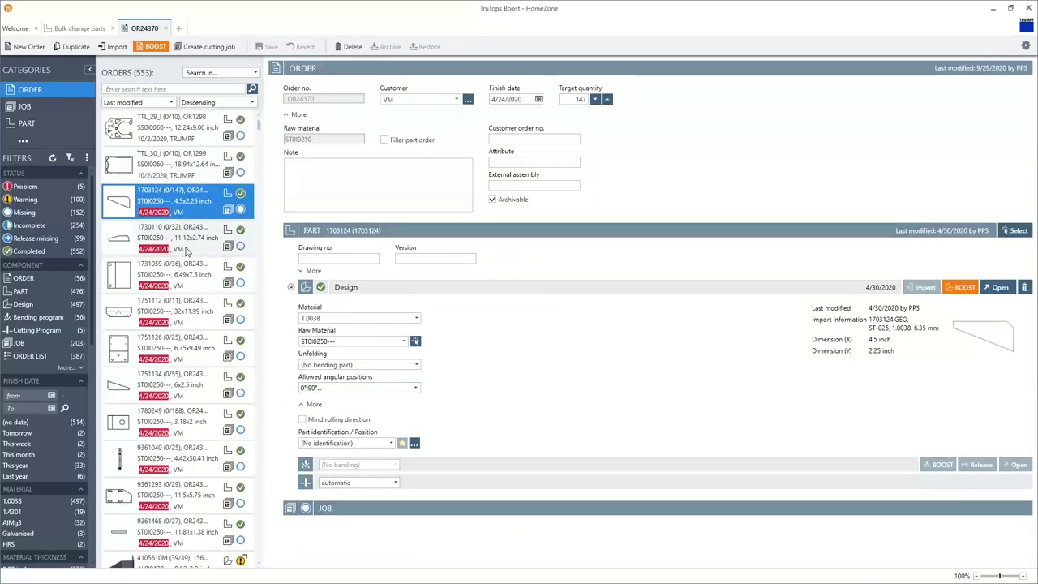
pyautogui.scroll(-4, 32, 253)
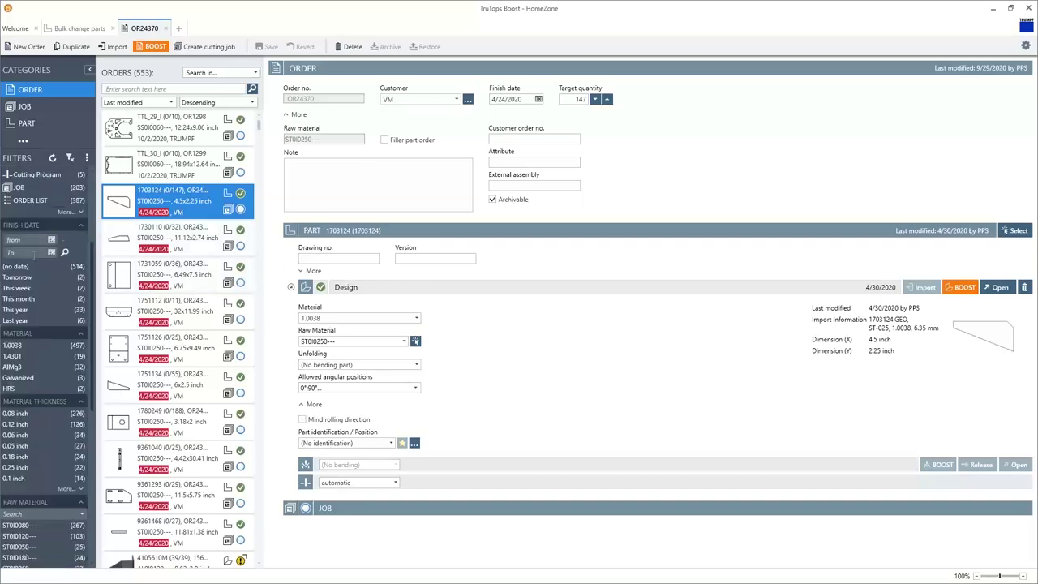
pyautogui.scroll(2, 39, 277)
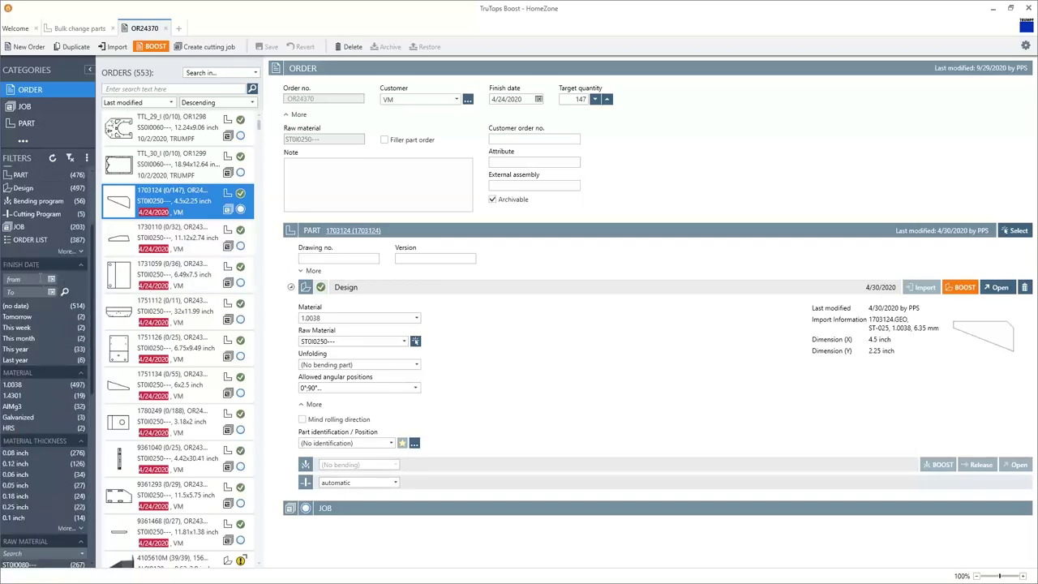
pyautogui.scroll(3, 39, 276)
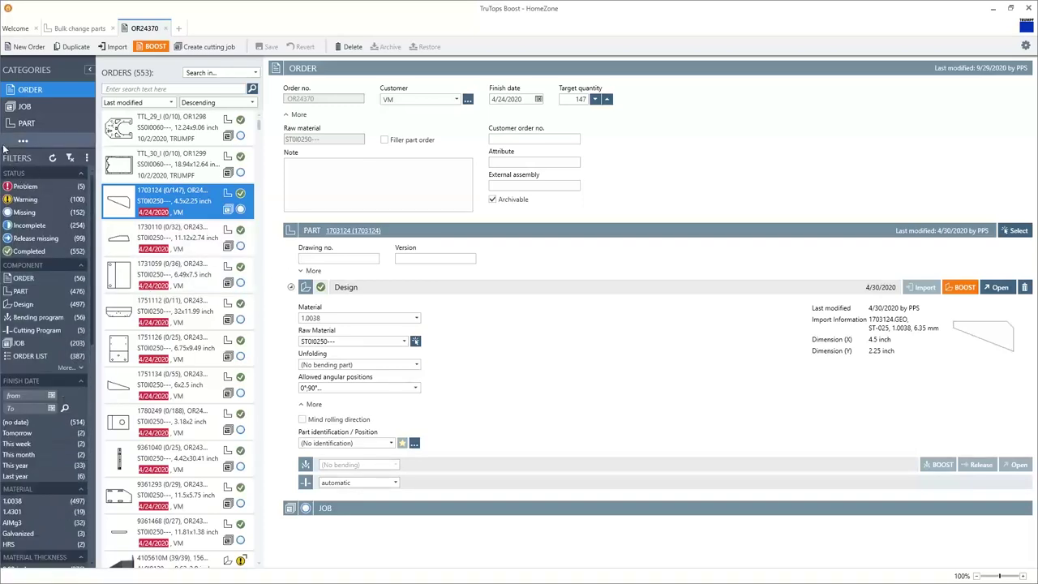
# Step: Filter orders to Missing status, material 1.4301 and 0.06 inch thickness, dropping trial customer and date filters
pyautogui.click(34, 215)
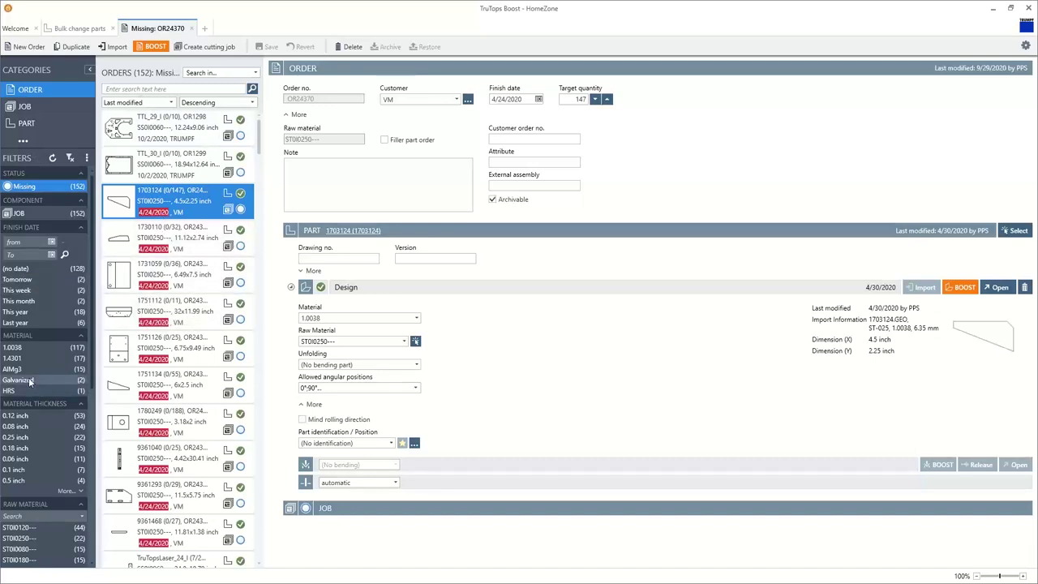
pyautogui.click(47, 357)
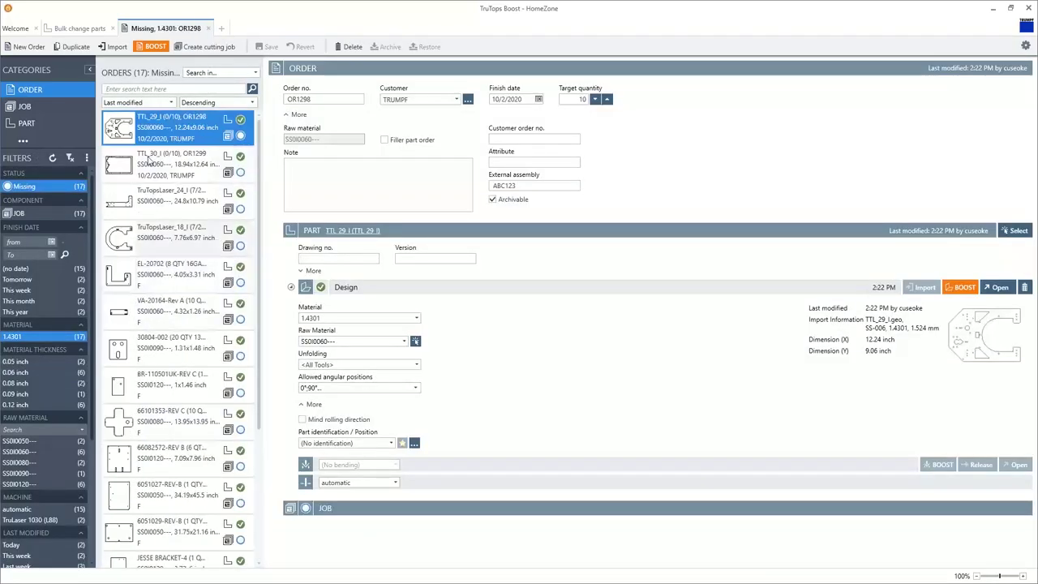
pyautogui.click(48, 373)
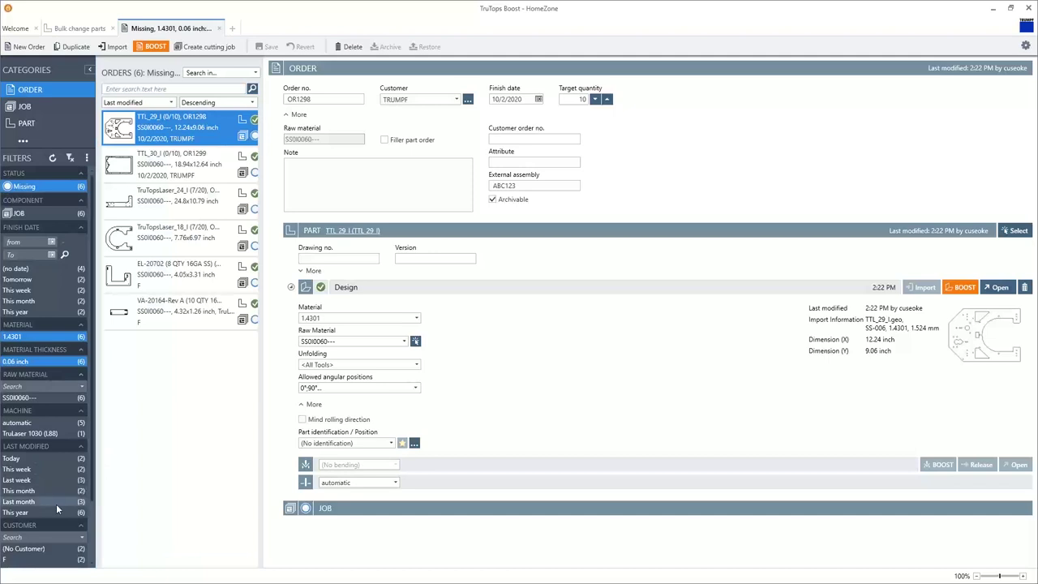
pyautogui.scroll(-2, 56, 503)
pyautogui.click(38, 500)
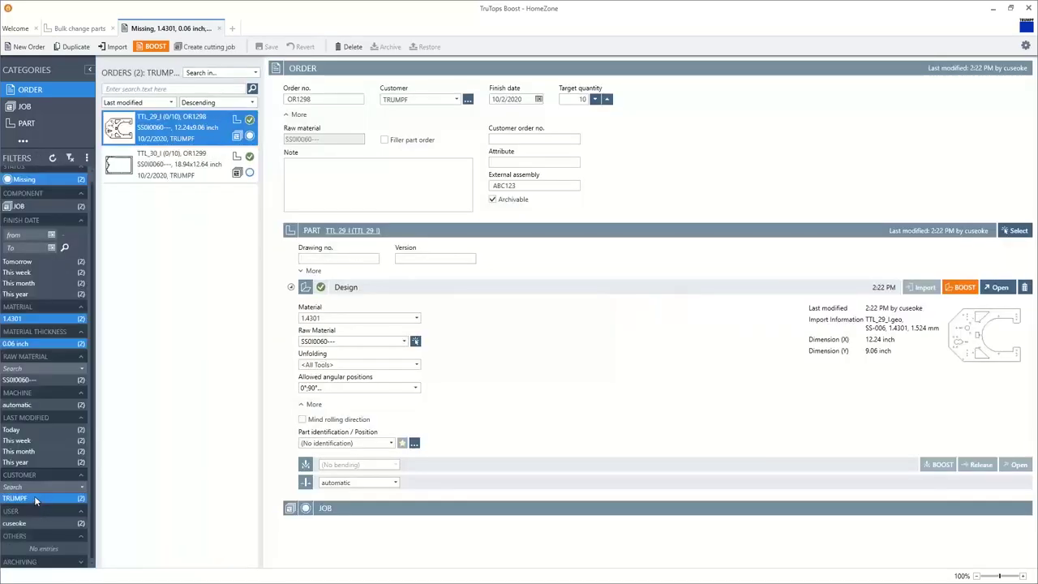
pyautogui.click(36, 499)
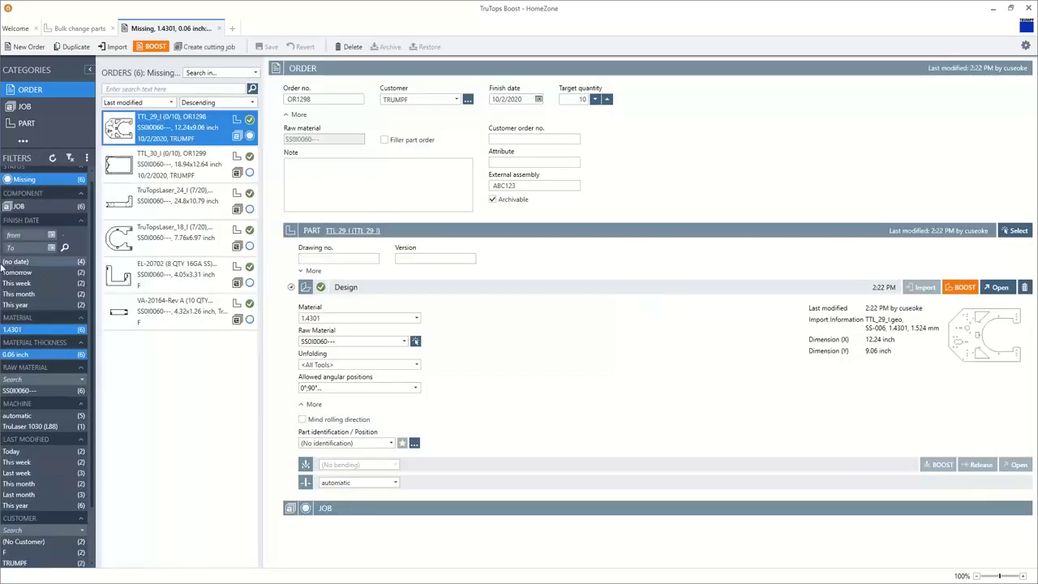
pyautogui.click(23, 283)
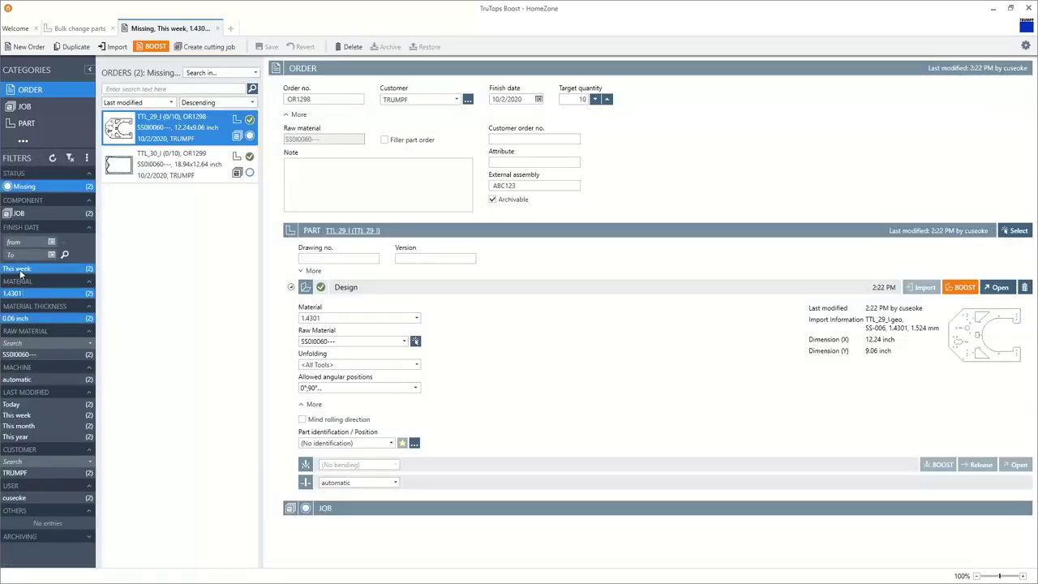
pyautogui.click(20, 272)
# Step: Search orders by external assembly 'ABC' to leave only TTL_29_I and TTL_30_I
pyautogui.click(252, 73)
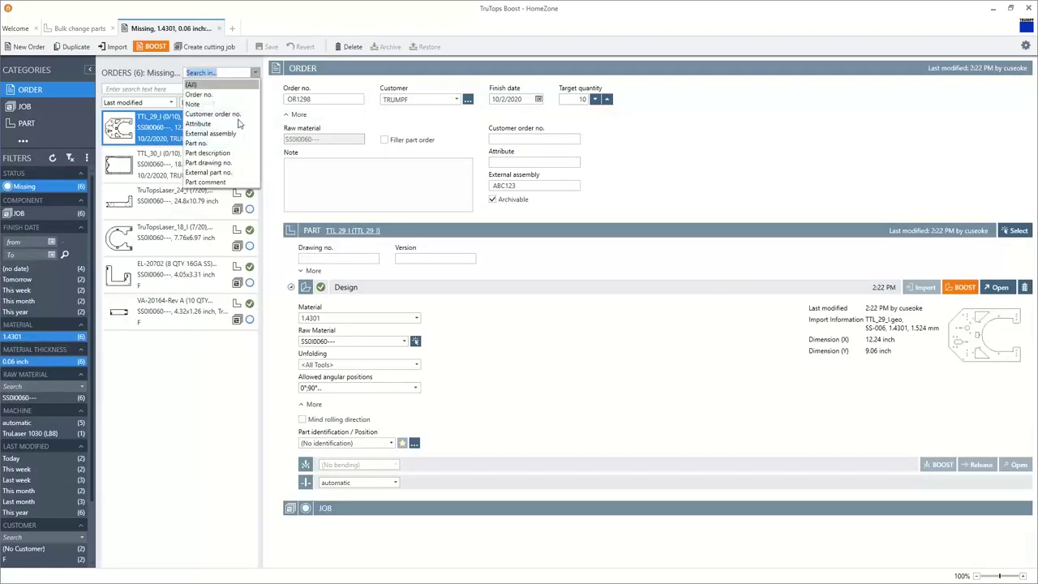
pyautogui.click(210, 133)
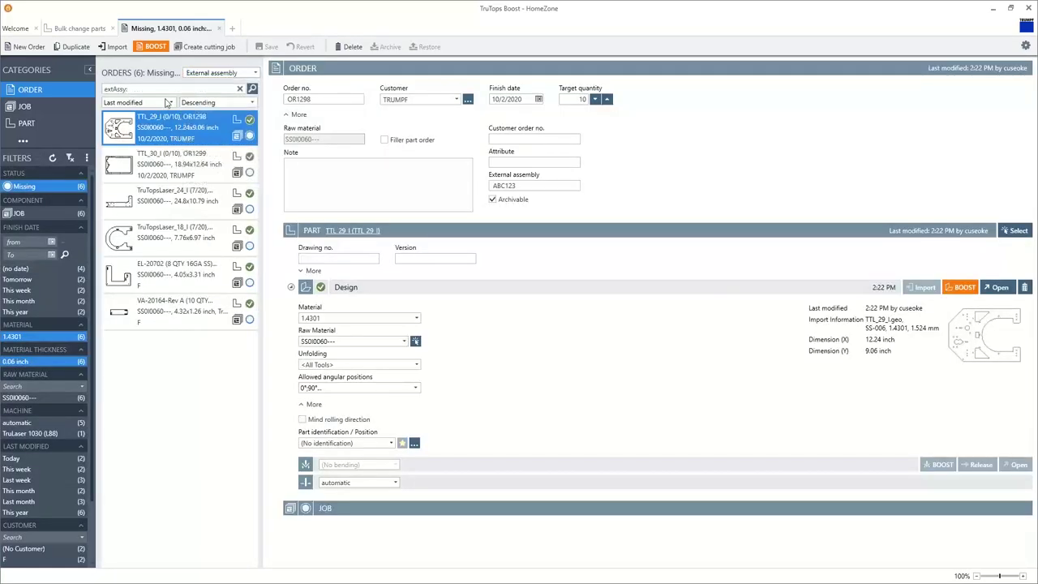
pyautogui.write('ABC')
pyautogui.press('Return')
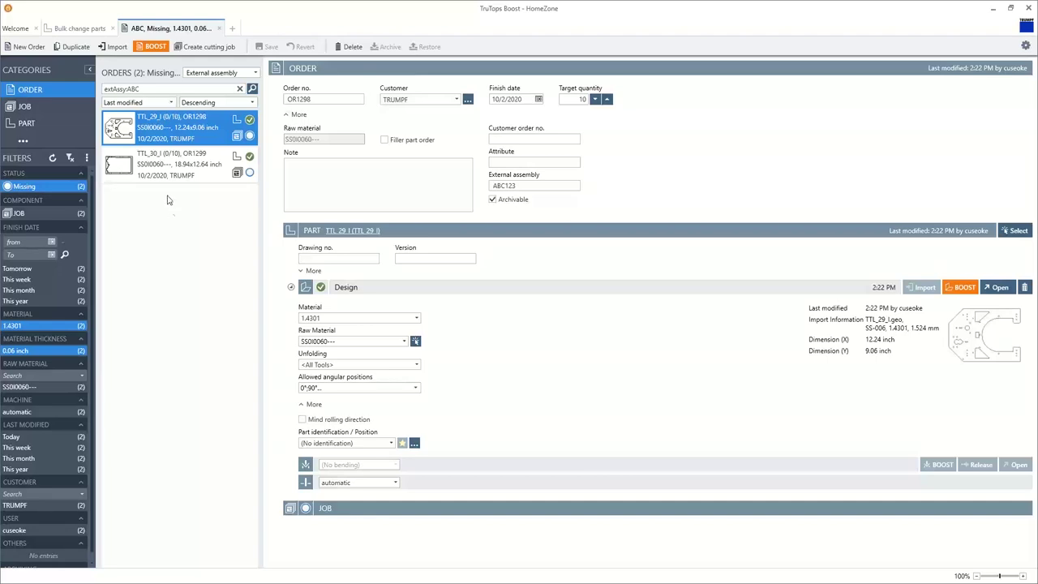
# Step: Combine both TTL orders into cutting job J198 and assign it the TruLaser 3030 (L81)
pyautogui.keyDown('ctrl'); pyautogui.click(170, 162); pyautogui.keyUp('ctrl')
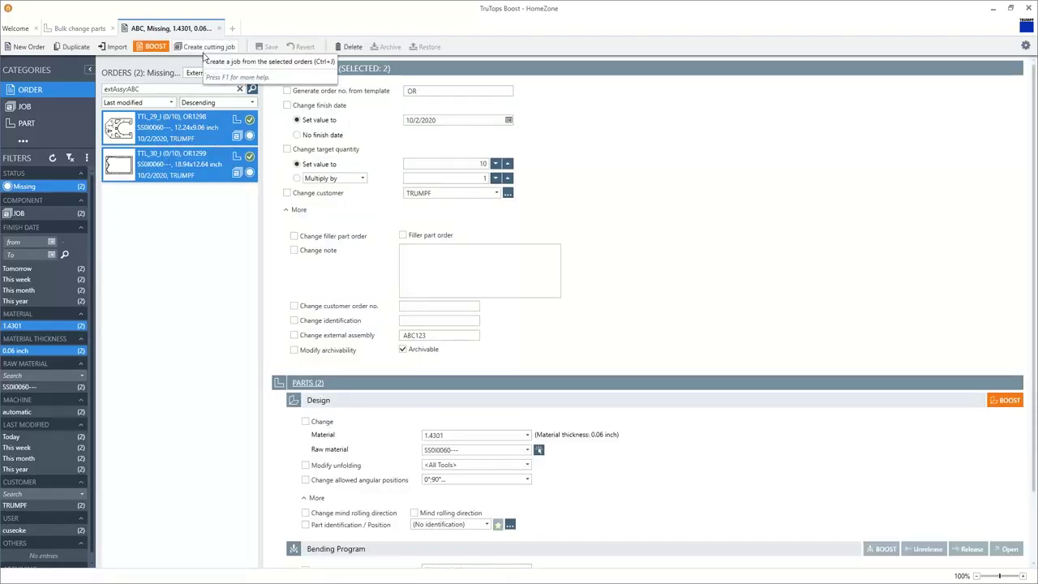
pyautogui.click(206, 50)
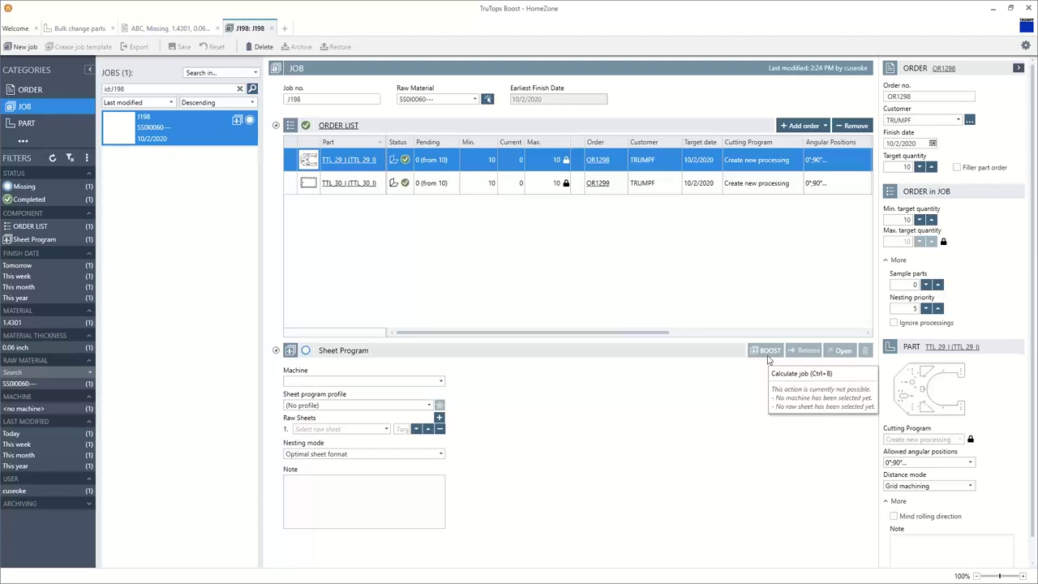
pyautogui.click(443, 383)
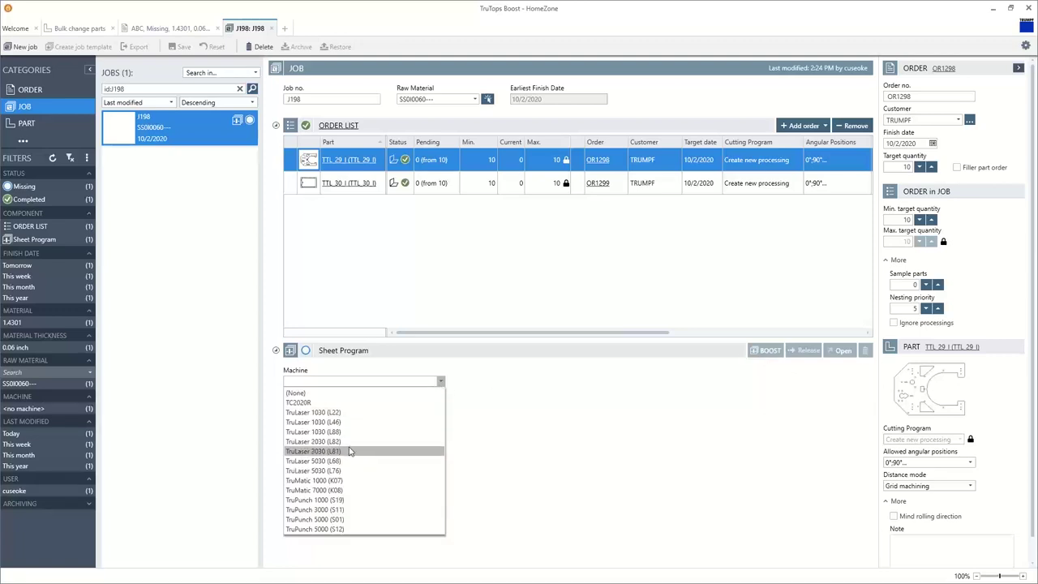
pyautogui.click(350, 451)
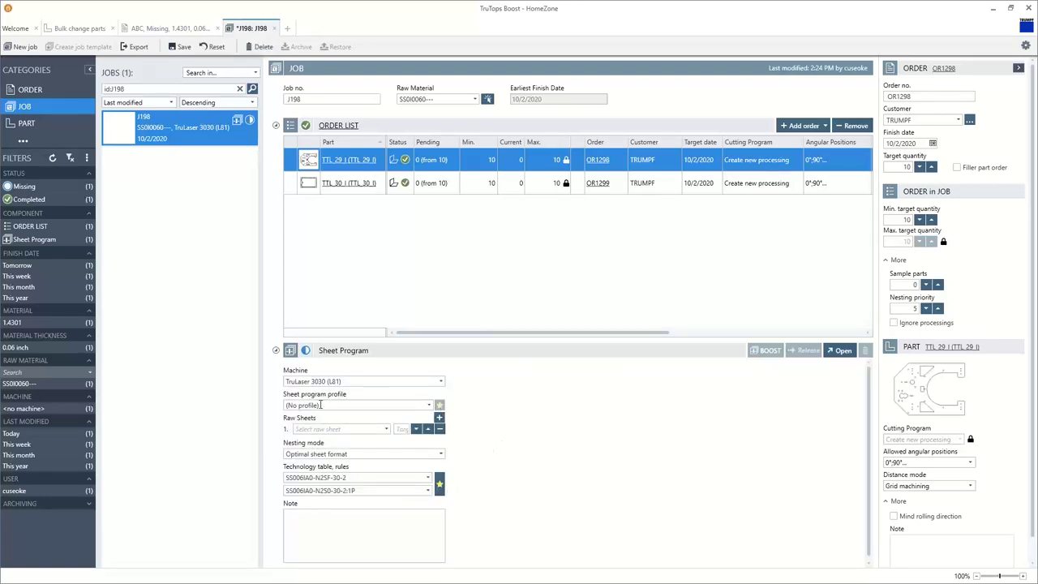
pyautogui.moveTo(320, 404); pyautogui.dragTo(259, 412)
pyautogui.moveTo(356, 478); pyautogui.dragTo(262, 484)
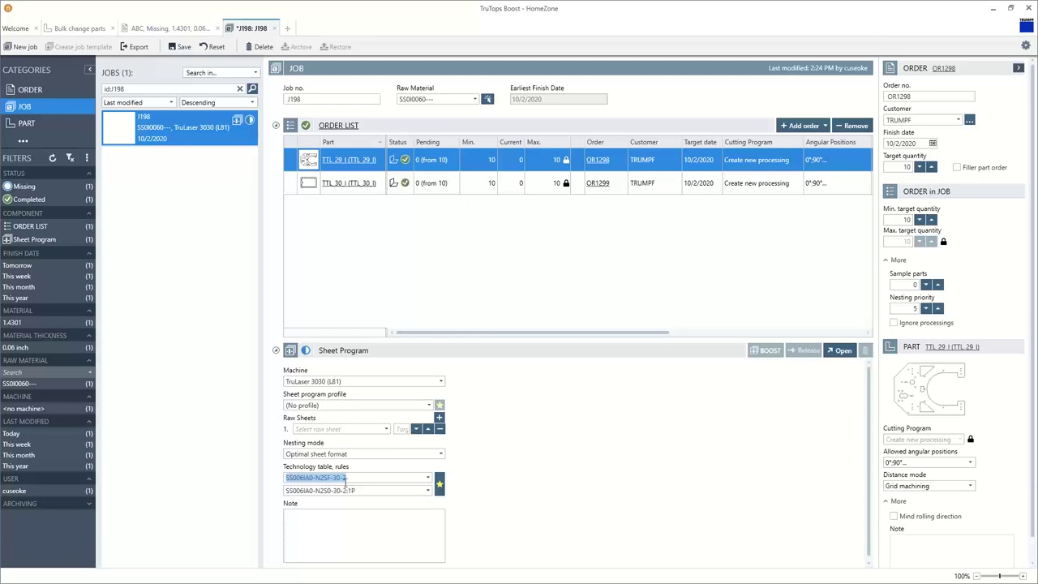
# Step: Give J198 the 96x48 inch raw sheet SS0I0060----0960x0480 and run BOOST on its sheet program
pyautogui.click(386, 430)
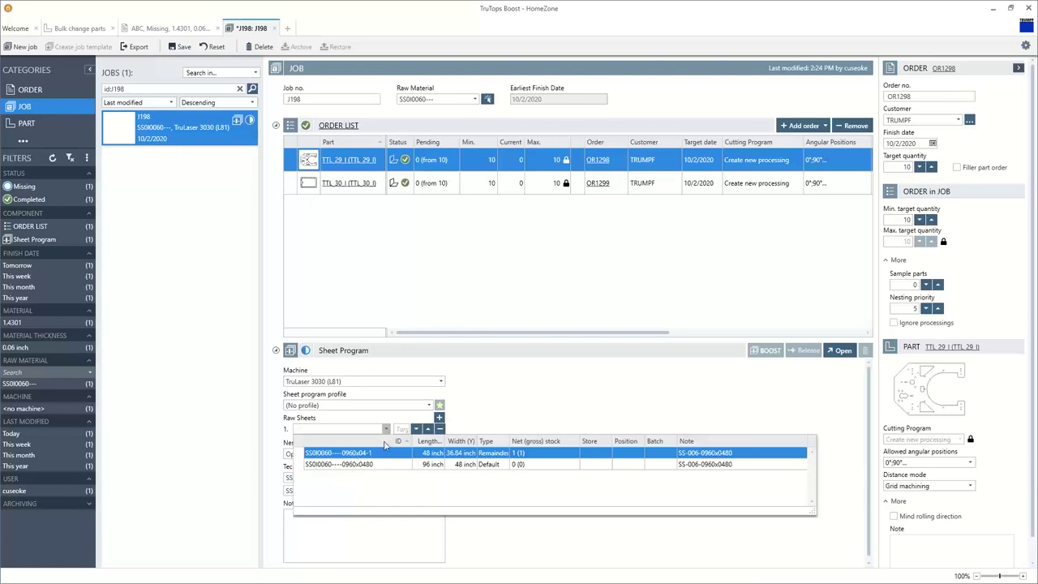
pyautogui.click(369, 464)
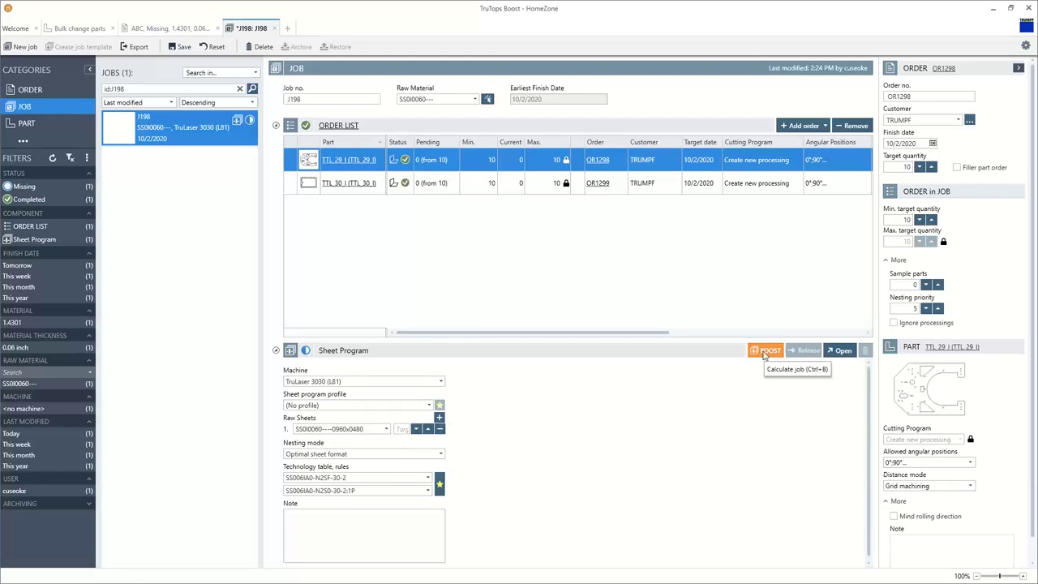
pyautogui.click(764, 352)
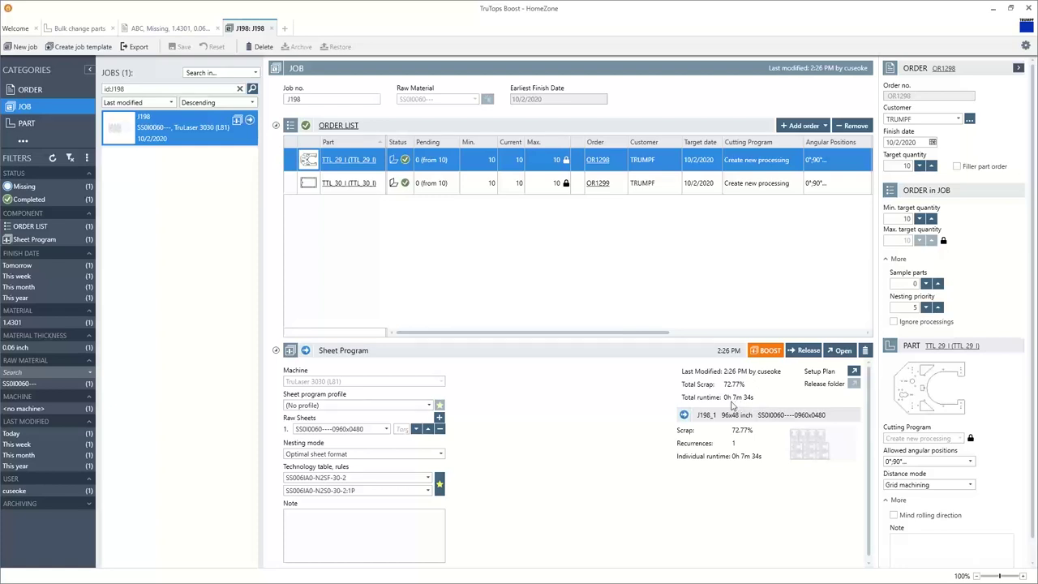
# Step: Wait for J198's nest: one 96x48 inch sheet, 72.77% scrap, 7m 34s runtime
pyautogui.moveTo(350, 385)
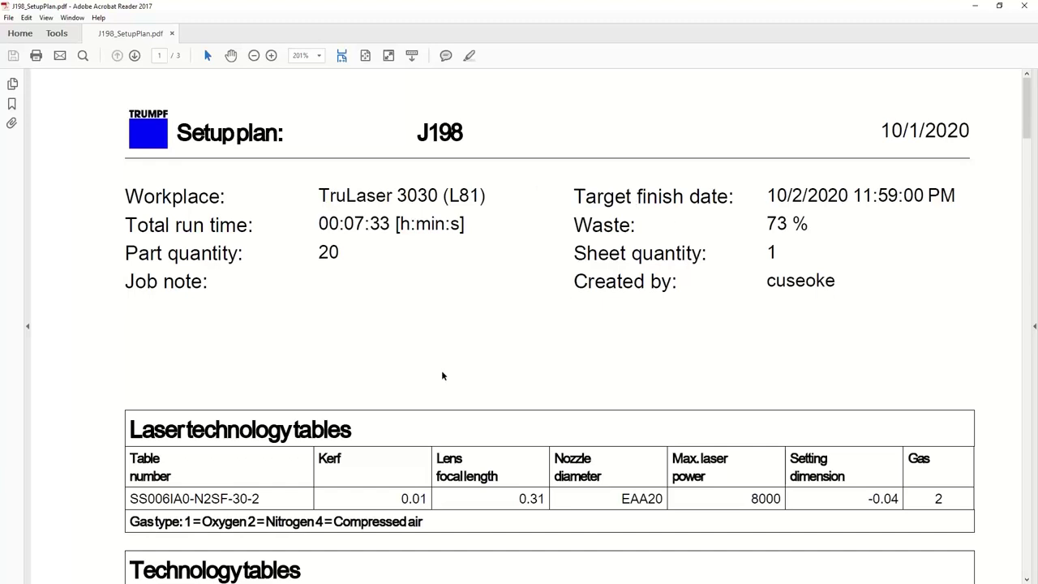
# Step: Highlight the setup plan's header details: total run time, target finish date and 73% waste
pyautogui.moveTo(320, 195); pyautogui.dragTo(533, 208)
pyautogui.click(417, 223)
pyautogui.moveTo(305, 224); pyautogui.dragTo(464, 224)
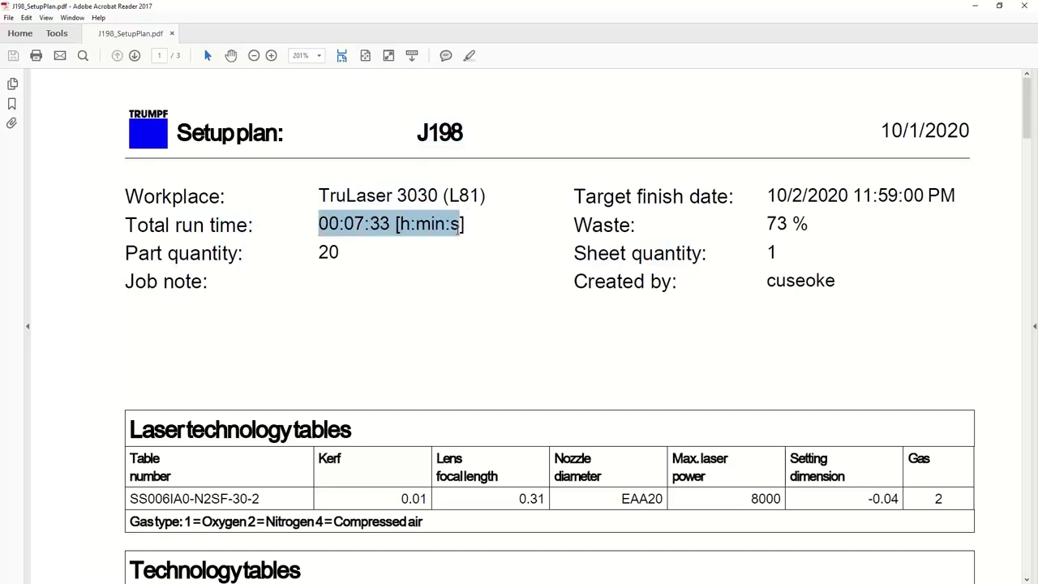
pyautogui.click(489, 295)
pyautogui.moveTo(767, 280); pyautogui.dragTo(833, 281)
pyautogui.moveTo(767, 197); pyautogui.dragTo(937, 208)
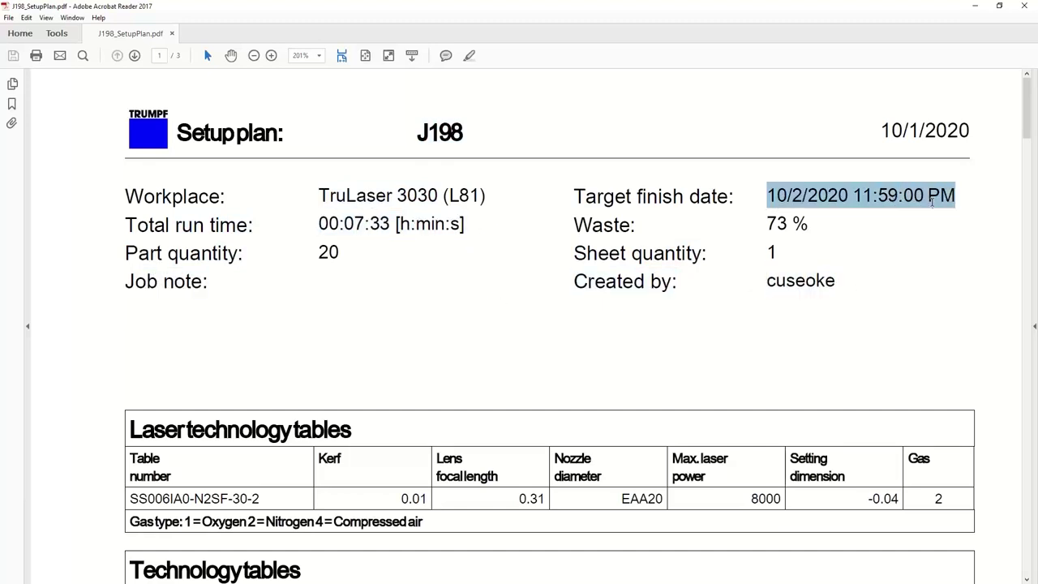
pyautogui.moveTo(767, 225); pyautogui.dragTo(809, 224)
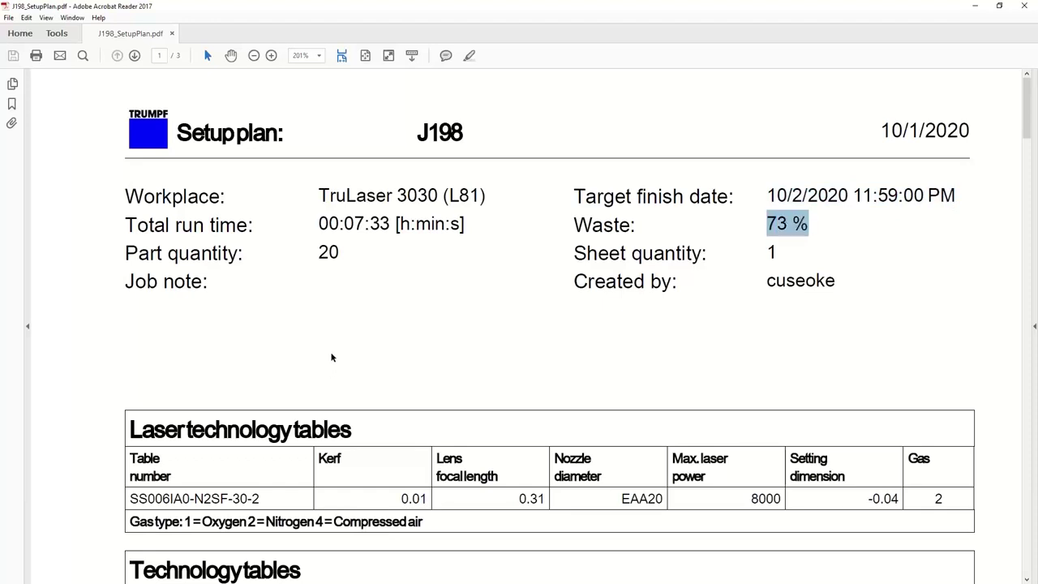
pyautogui.moveTo(321, 231); pyautogui.dragTo(349, 248)
# Step: In the laser technology table, highlight nozzle diameter EAA20 and gas type 2
pyautogui.scroll(-2, 369, 324)
pyautogui.scroll(-3, 369, 332)
pyautogui.scroll(-1, 369, 333)
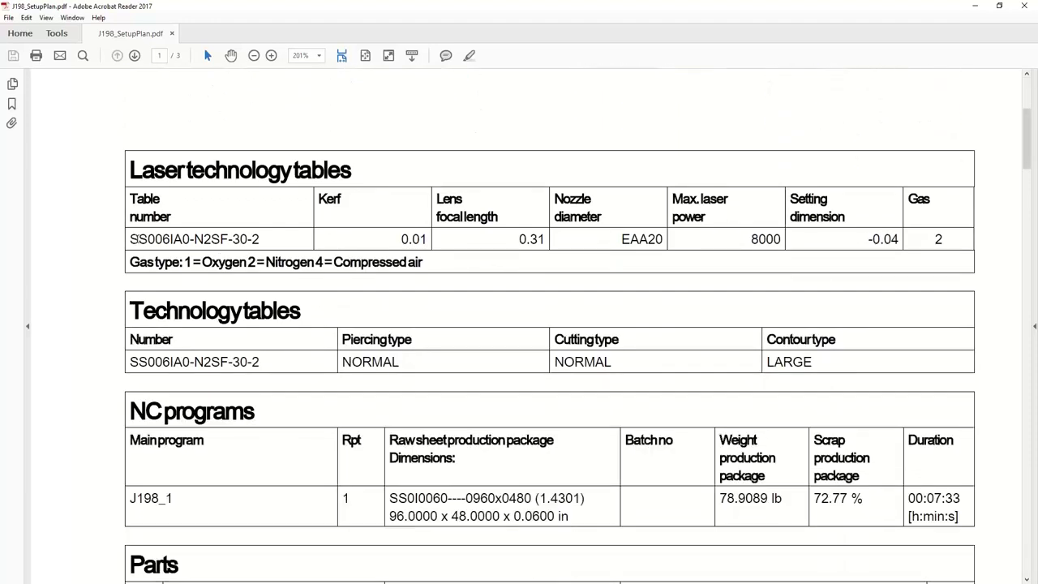
pyautogui.moveTo(137, 239); pyautogui.dragTo(276, 238)
pyautogui.click(276, 239)
pyautogui.moveTo(665, 239); pyautogui.dragTo(618, 230)
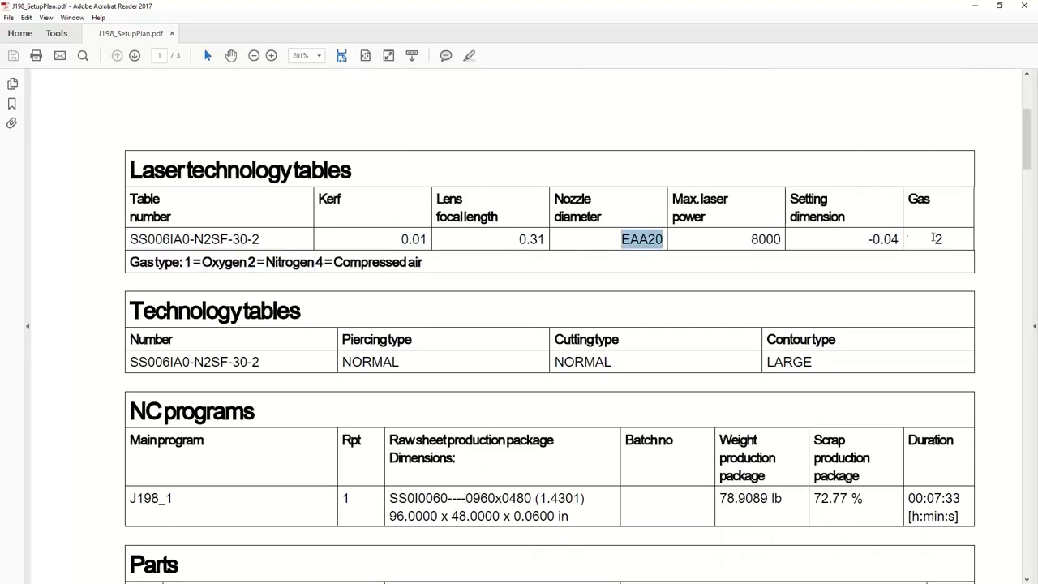
pyautogui.moveTo(933, 238); pyautogui.dragTo(947, 238)
# Step: Scroll through the part details to page 2's Manufacturing orders
pyautogui.scroll(-4, 345, 325)
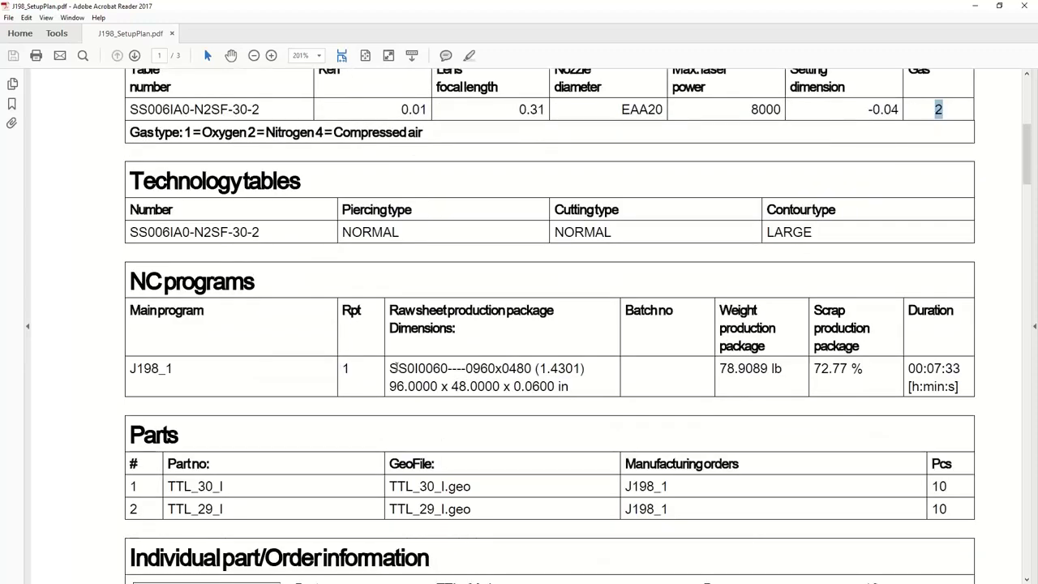
pyautogui.keyDown('shift'); pyautogui.click(392, 370); pyautogui.keyUp('shift')
pyautogui.moveTo(719, 368); pyautogui.dragTo(784, 368)
pyautogui.scroll(-2, 689, 395)
pyautogui.scroll(-10, 689, 395)
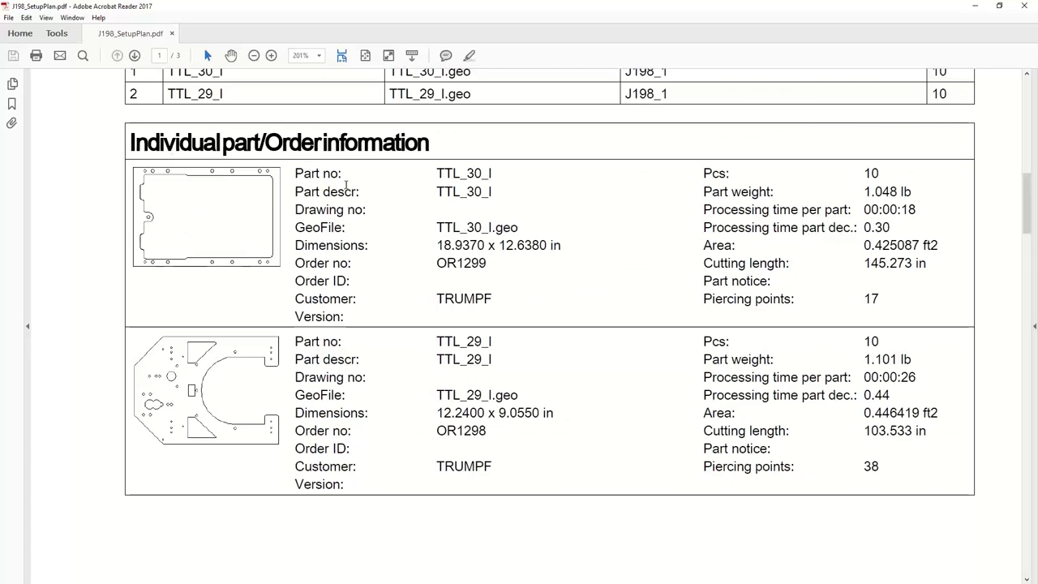
pyautogui.scroll(-20, 442, 284)
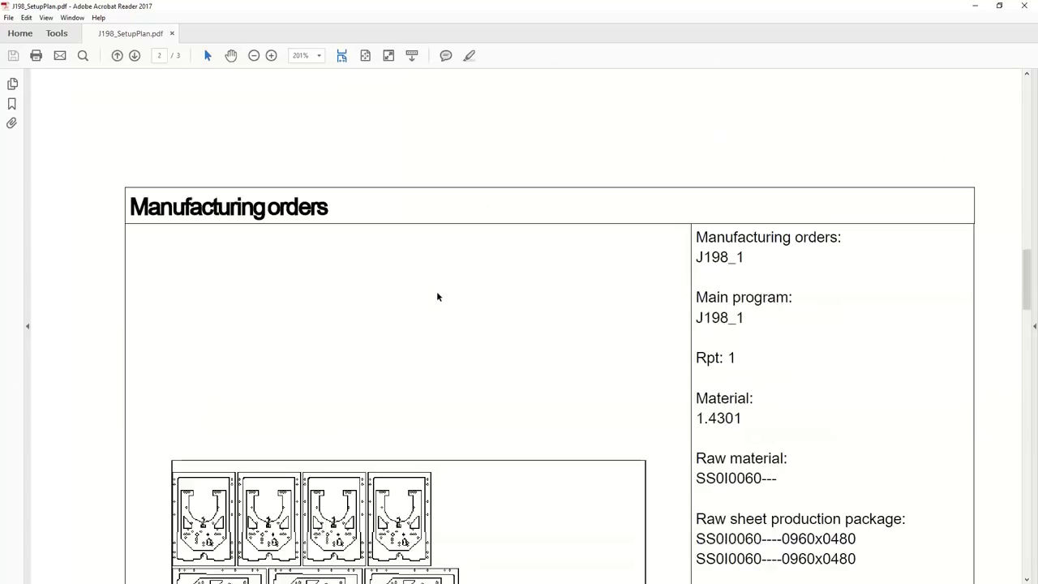
pyautogui.scroll(-2, 435, 302)
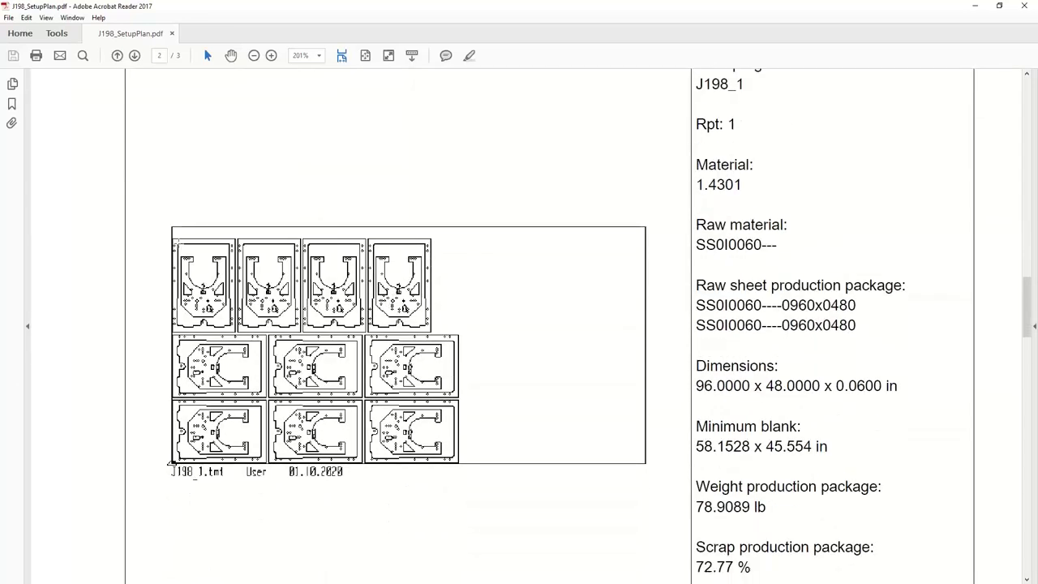
# Step: Mark the Minimum blank size and nesting layout drawing, then close the setup plan PDF
pyautogui.moveTo(174, 206); pyautogui.dragTo(674, 549)
pyautogui.click(684, 476)
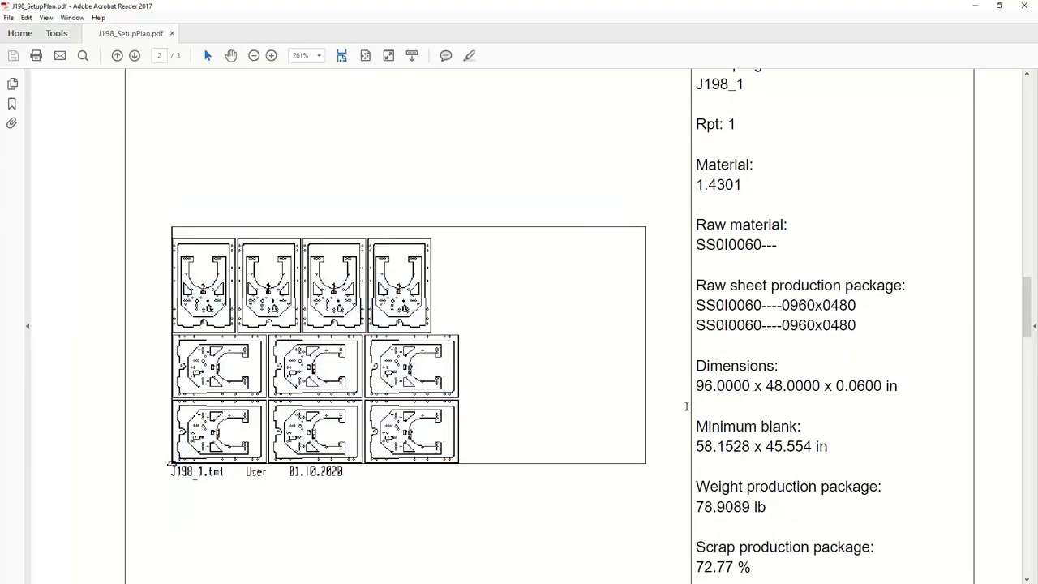
pyautogui.moveTo(686, 406); pyautogui.dragTo(836, 449)
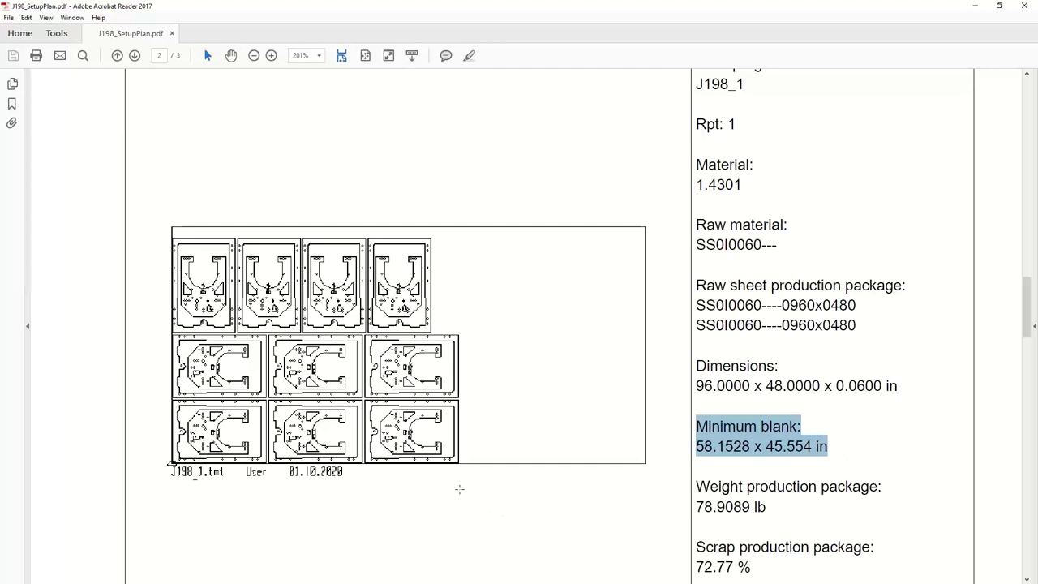
pyautogui.click(586, 529)
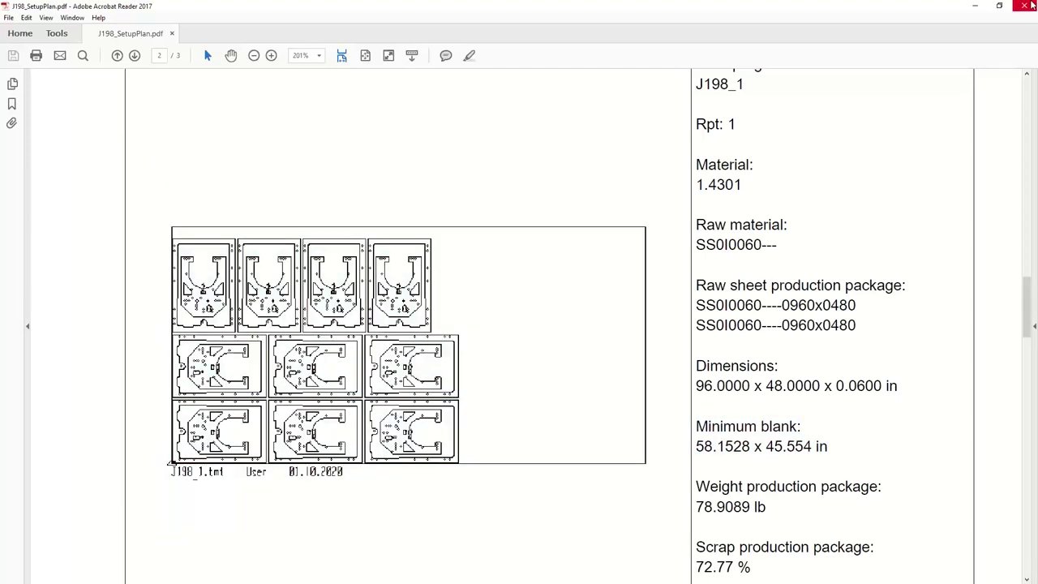
pyautogui.click(1025, 5)
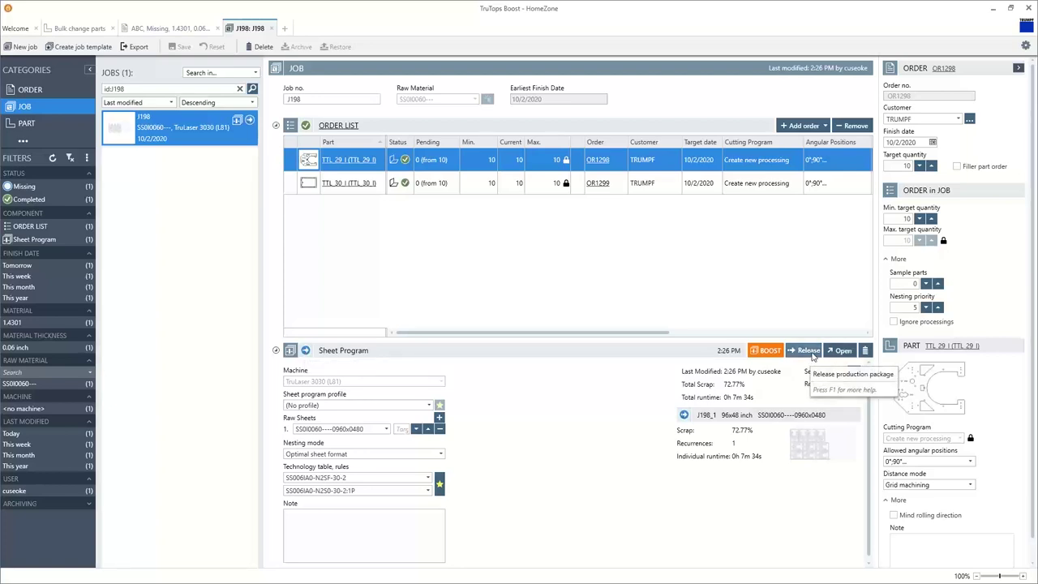
pyautogui.click(812, 354)
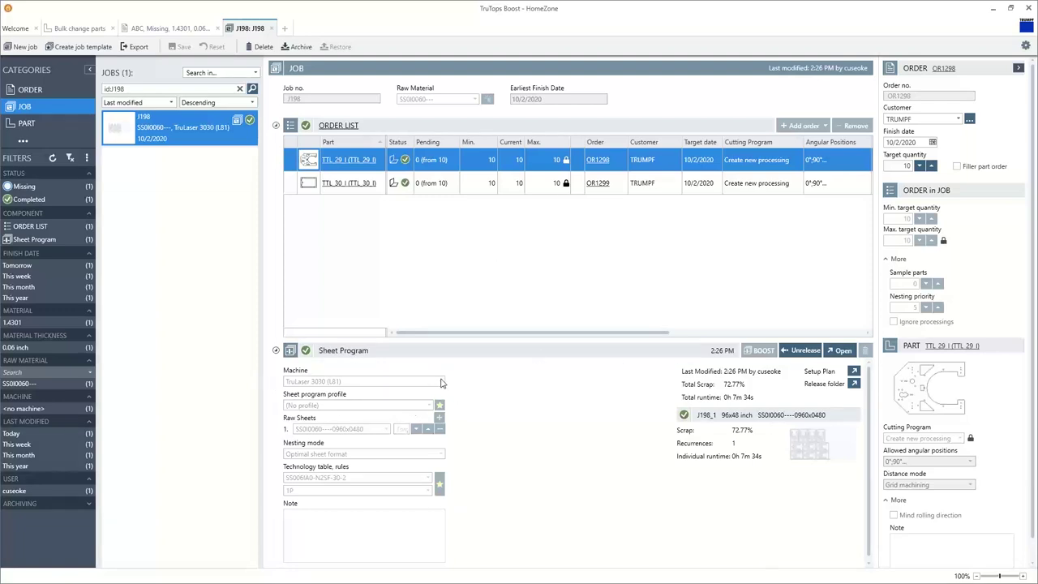
pyautogui.click(858, 447)
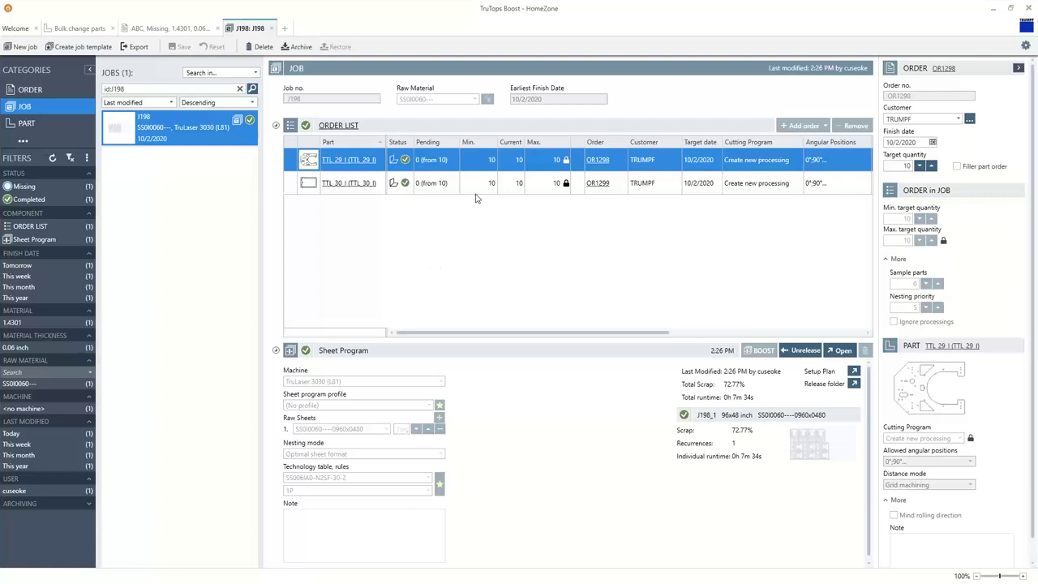
pyautogui.click(805, 350)
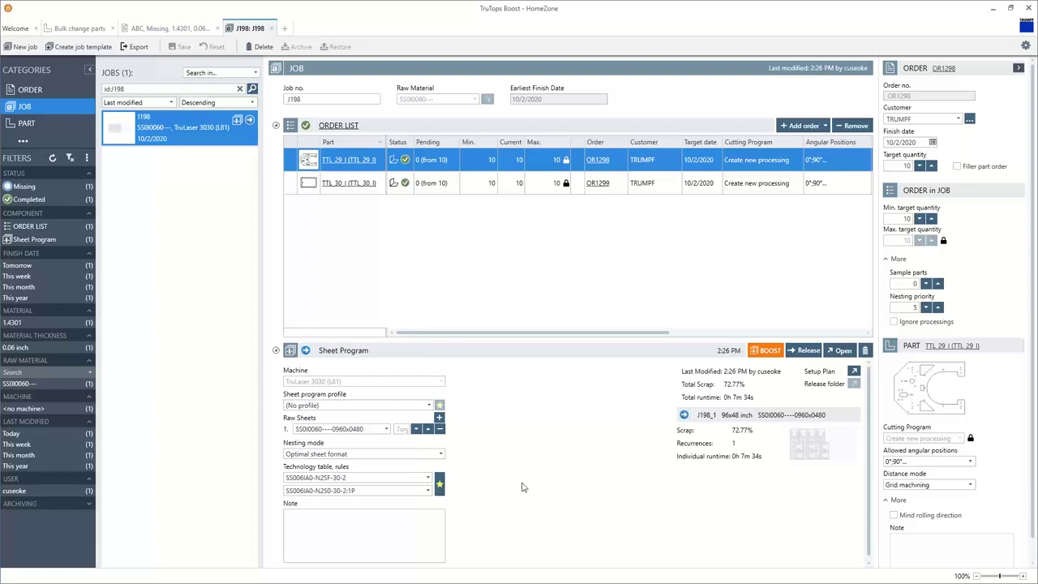
pyautogui.click(428, 406)
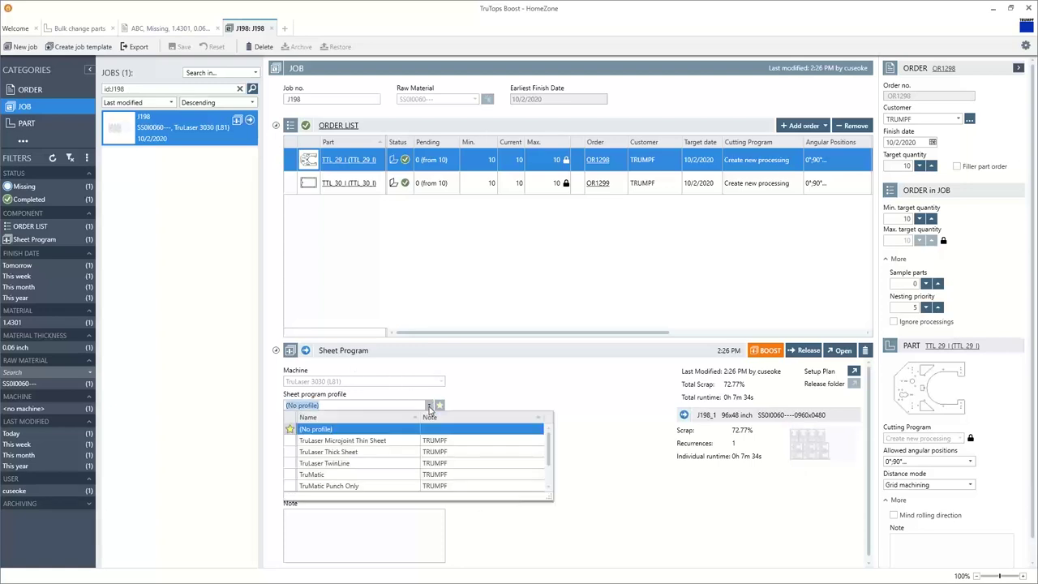
pyautogui.click(546, 376)
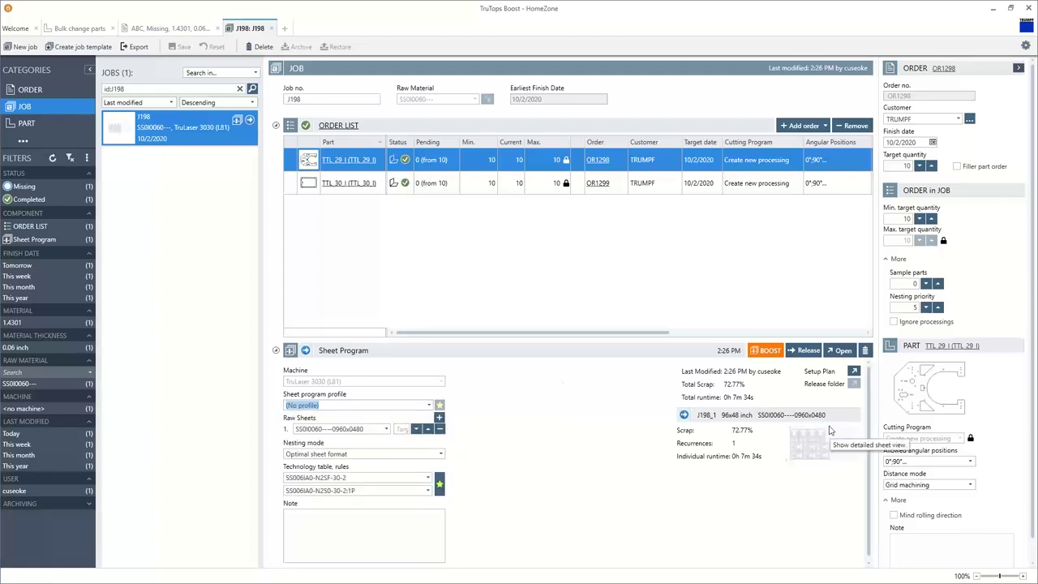
pyautogui.click(383, 430)
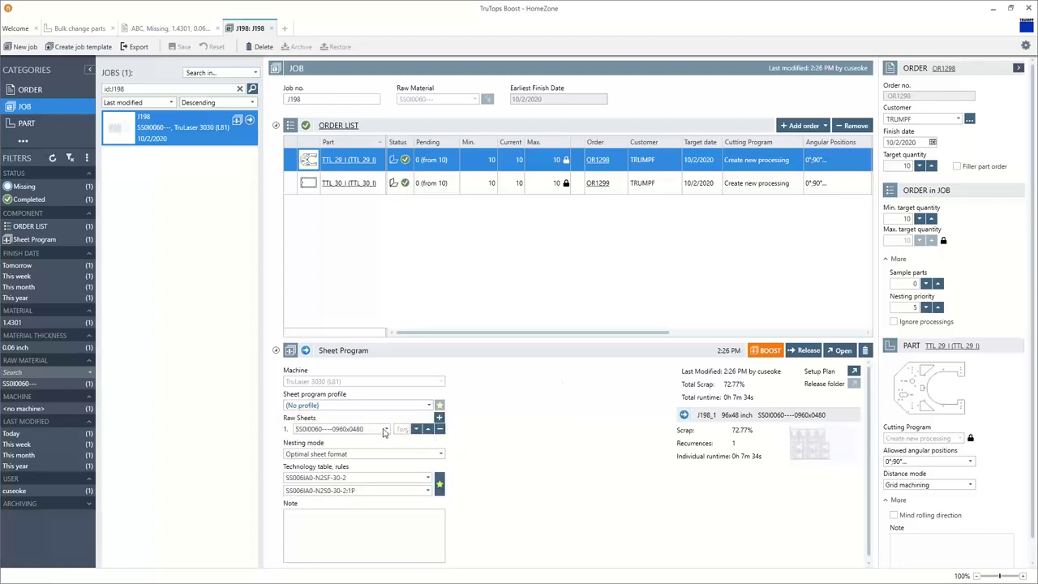
pyautogui.click(385, 431)
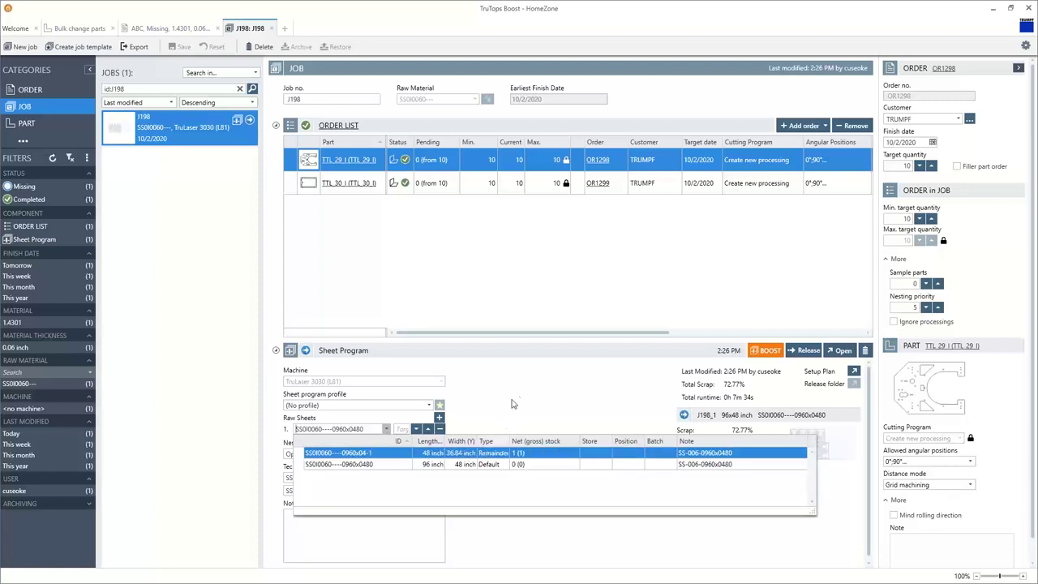
pyautogui.click(485, 455)
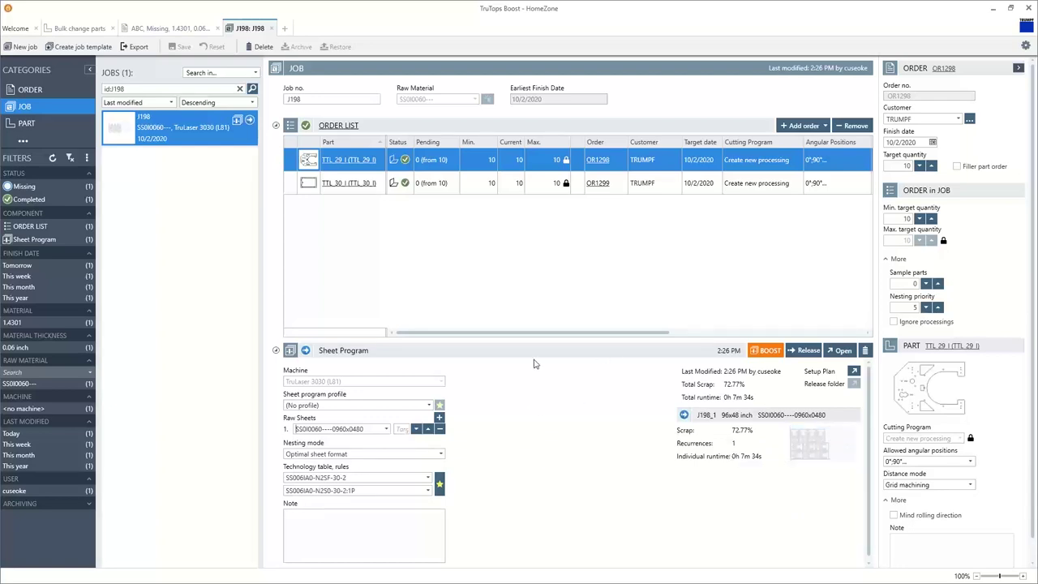
# Step: Add orders EL-20702, TruTopsLaser_18_I and TruTopsLaser_24_I to job J198
pyautogui.click(800, 127)
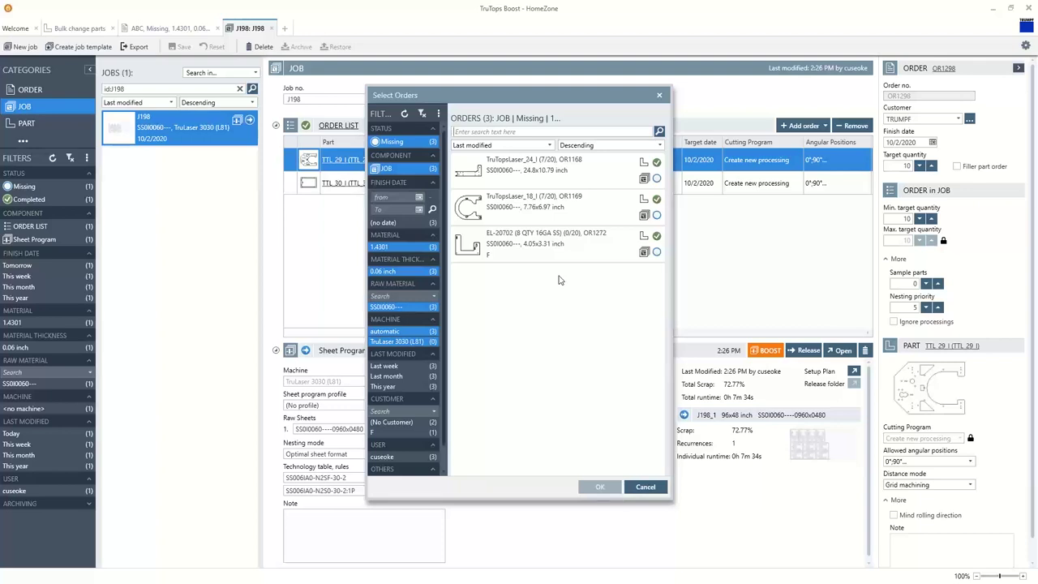
pyautogui.click(552, 166)
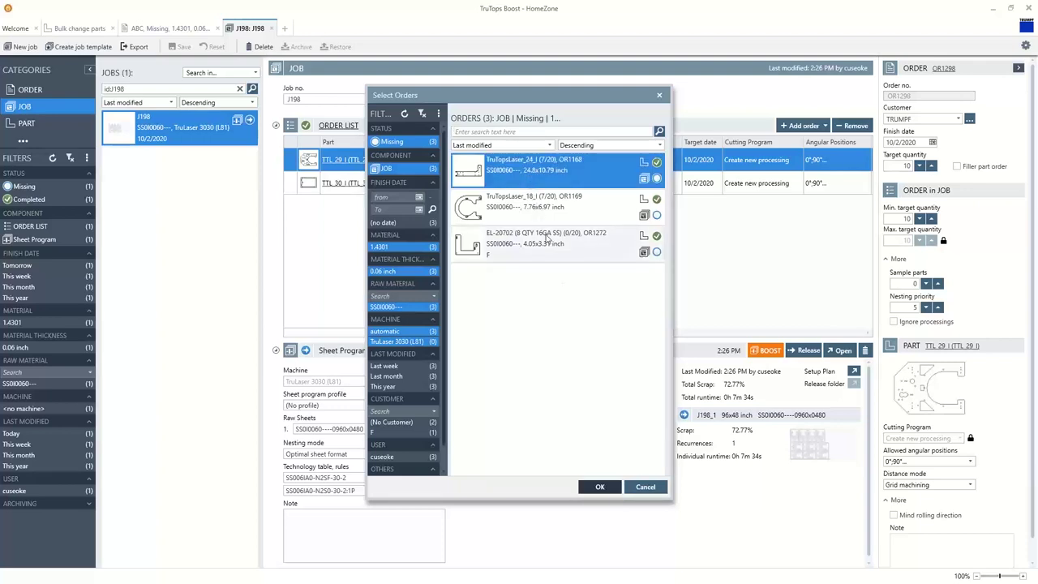
pyautogui.keyDown('shift'); pyautogui.click(552, 244); pyautogui.keyUp('shift')
pyautogui.click(604, 489)
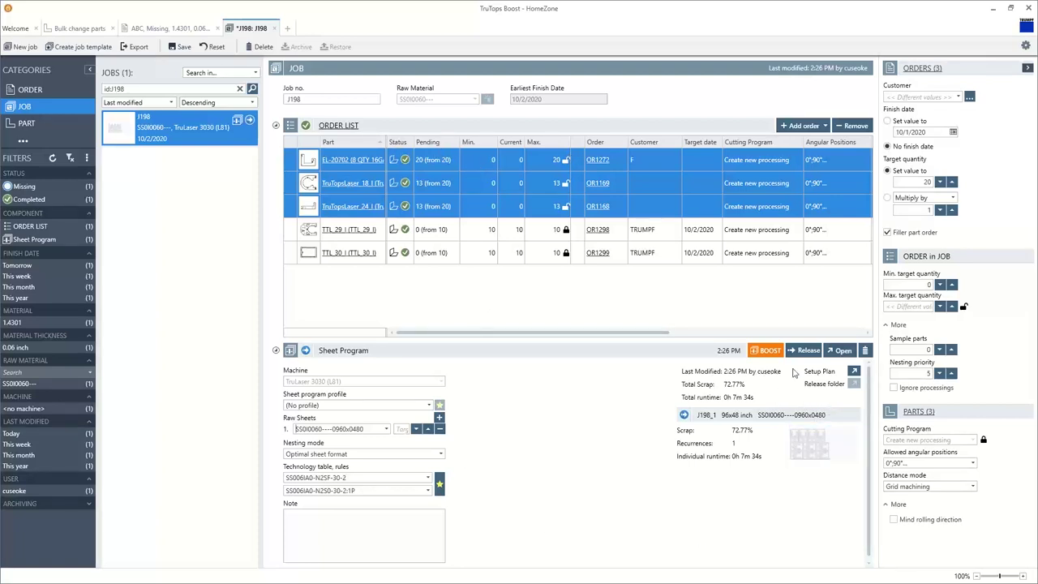
# Step: Re-run BOOST on J198 to bring scrap to 45.40%, then open its sheet program
pyautogui.click(765, 350)
pyautogui.press('Return')
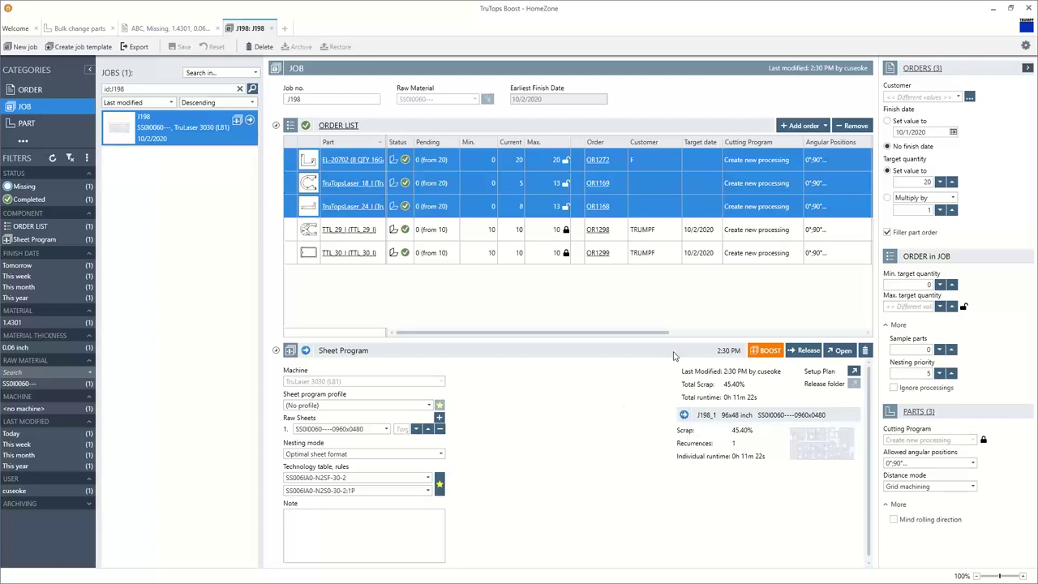
pyautogui.click(843, 352)
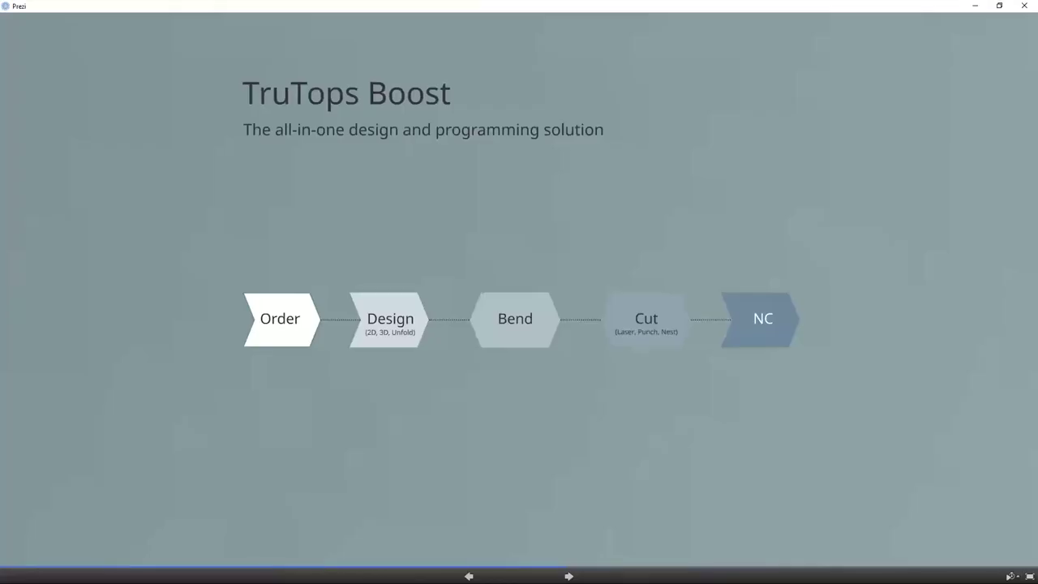
# Step: Advance the Prezi presentation two slides, through Process and automation
pyautogui.press('Right')
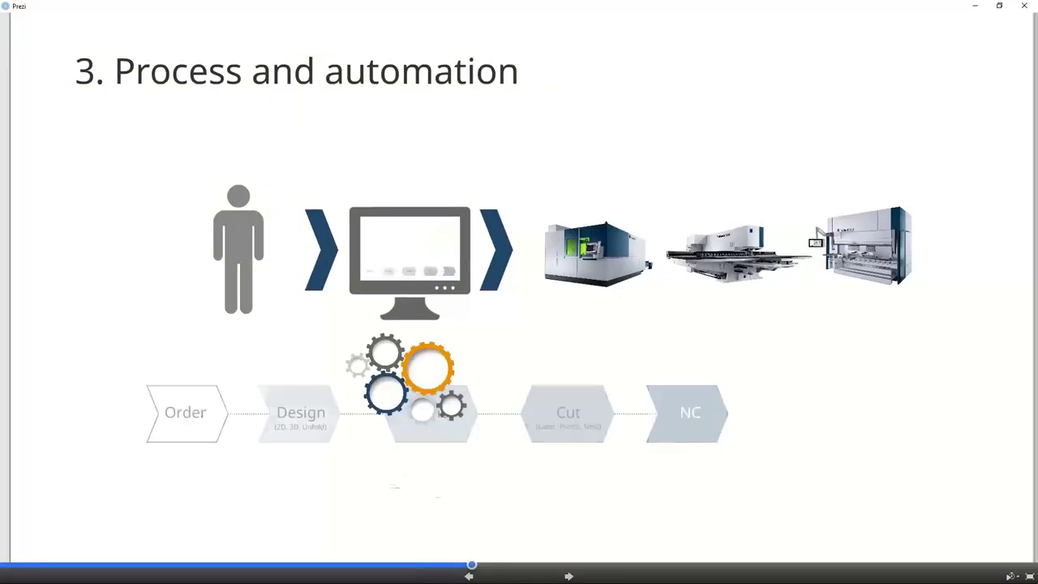
pyautogui.press('Right')
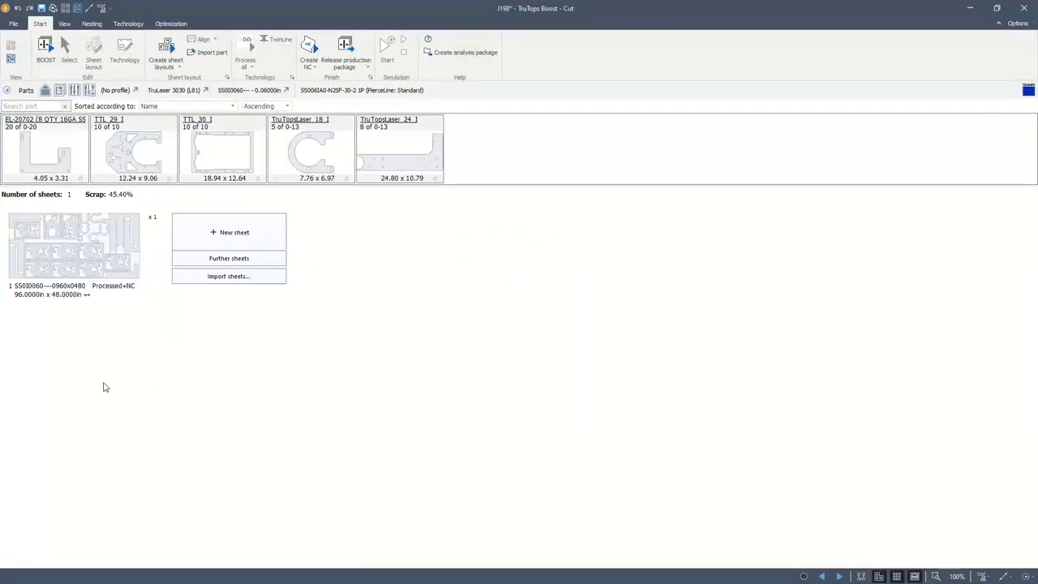
# Step: Open the nested sheet and zoom around the round contour's hole lead-in
pyautogui.doubleClick(80, 274)
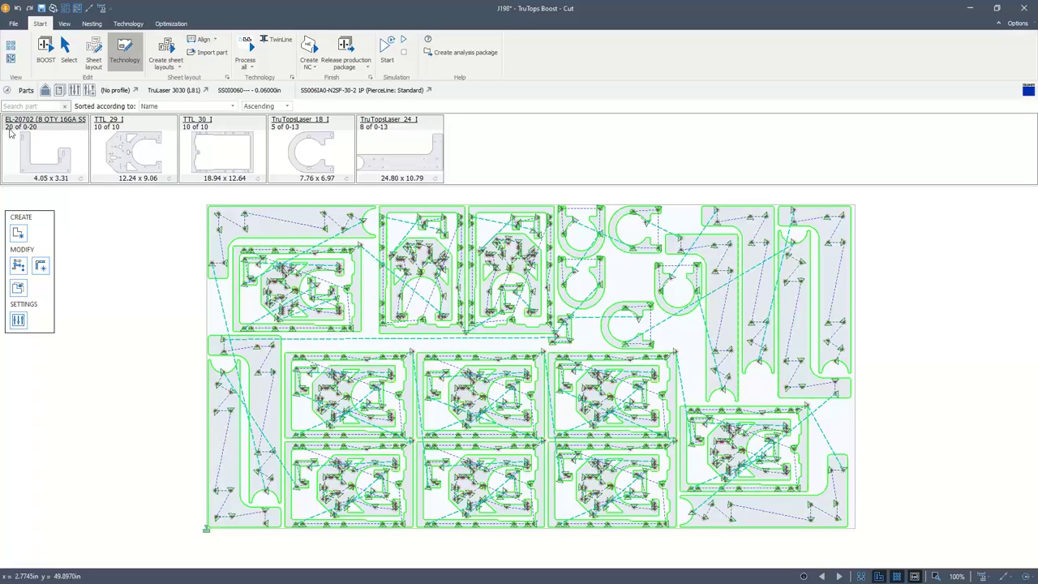
pyautogui.scroll(6, 629, 460)
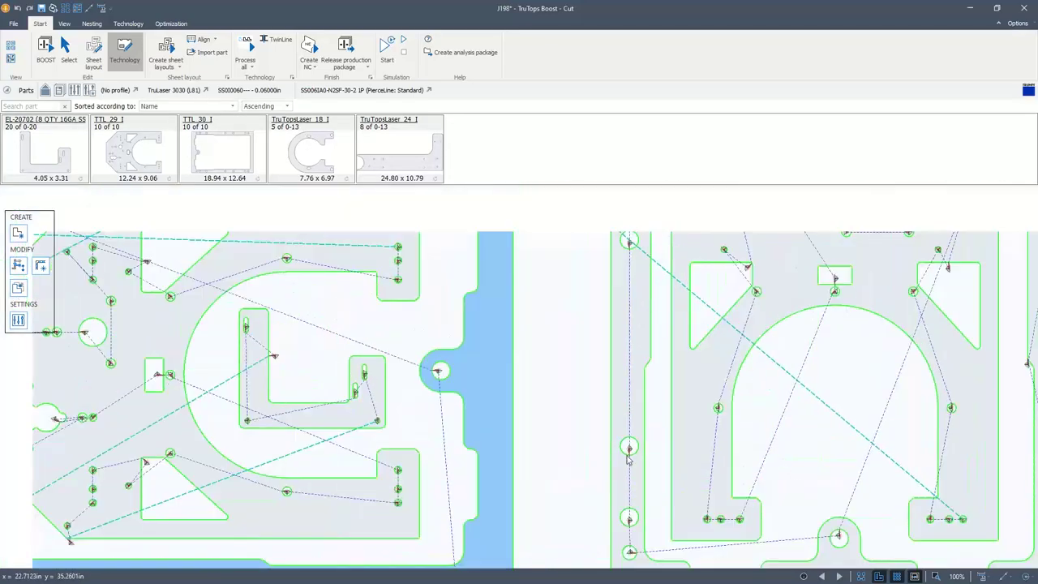
pyautogui.scroll(-5, 628, 460)
pyautogui.scroll(8, 271, 343)
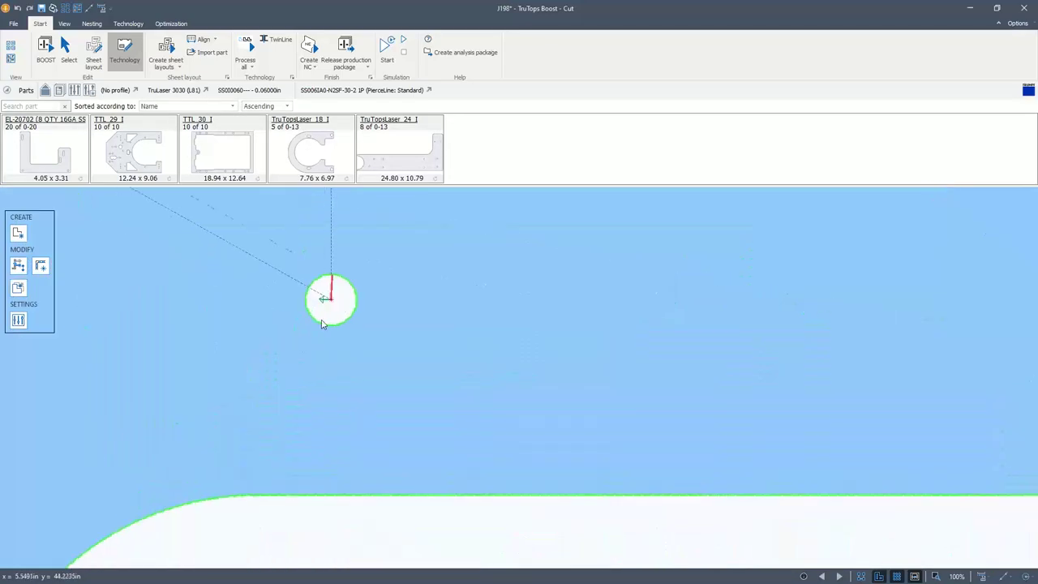
pyautogui.scroll(6, 322, 324)
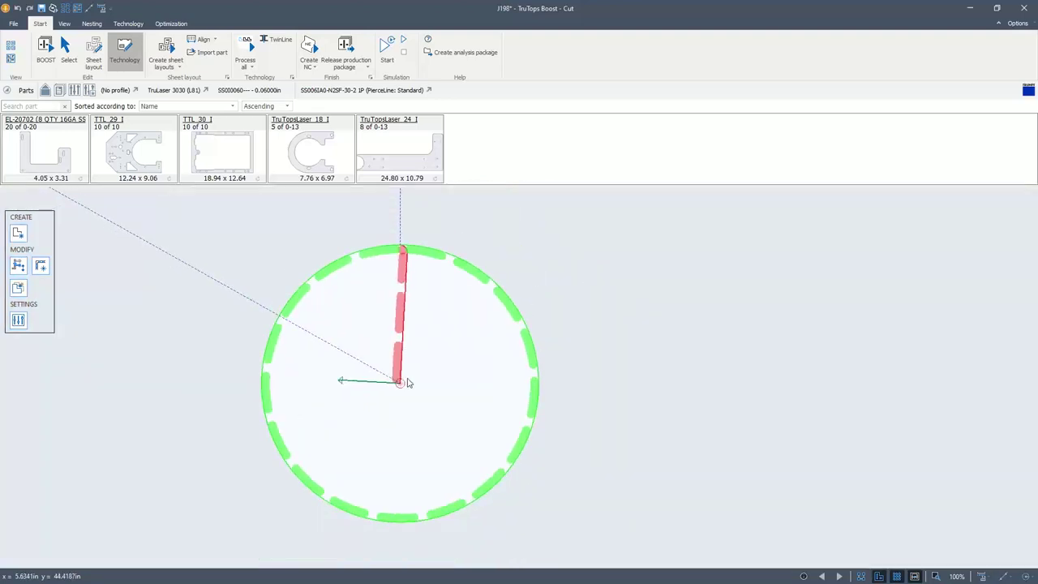
pyautogui.scroll(5, 405, 385)
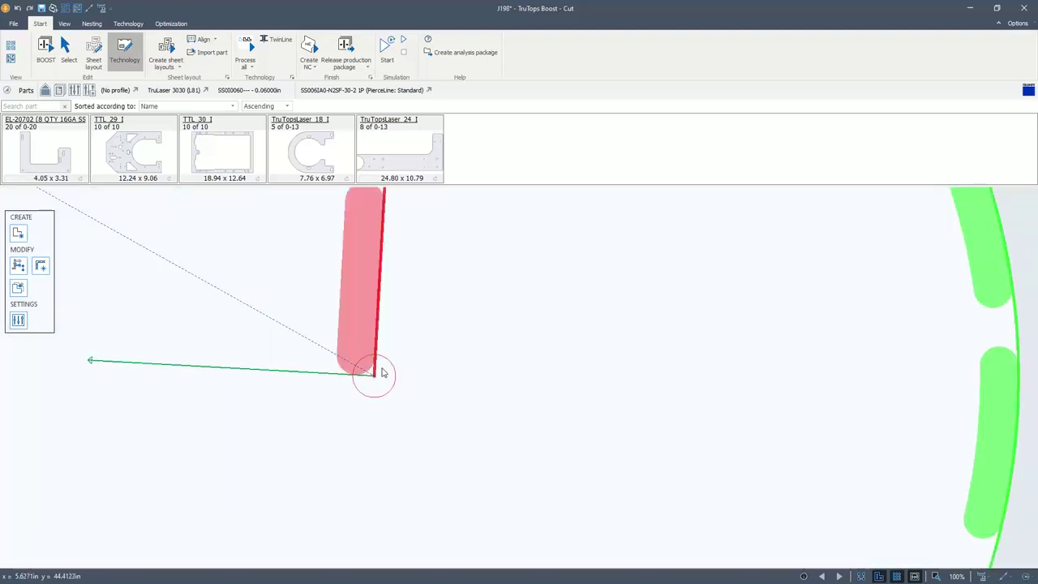
pyautogui.scroll(-1, 381, 385)
pyautogui.scroll(-3, 406, 383)
pyautogui.scroll(2, 406, 383)
pyautogui.scroll(-2, 397, 383)
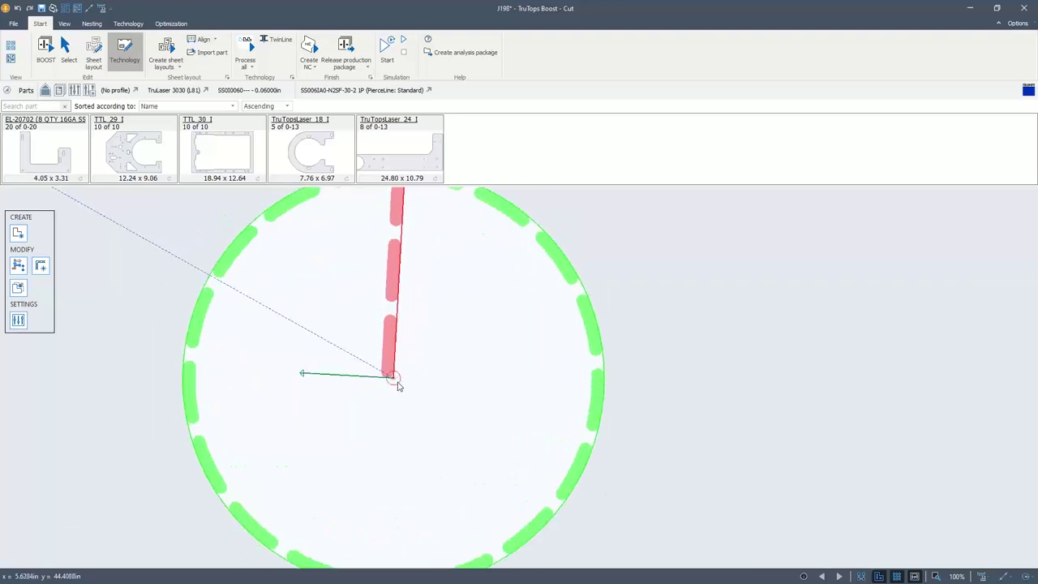
pyautogui.moveTo(419, 364); pyautogui.dragTo(394, 397, button='middle')
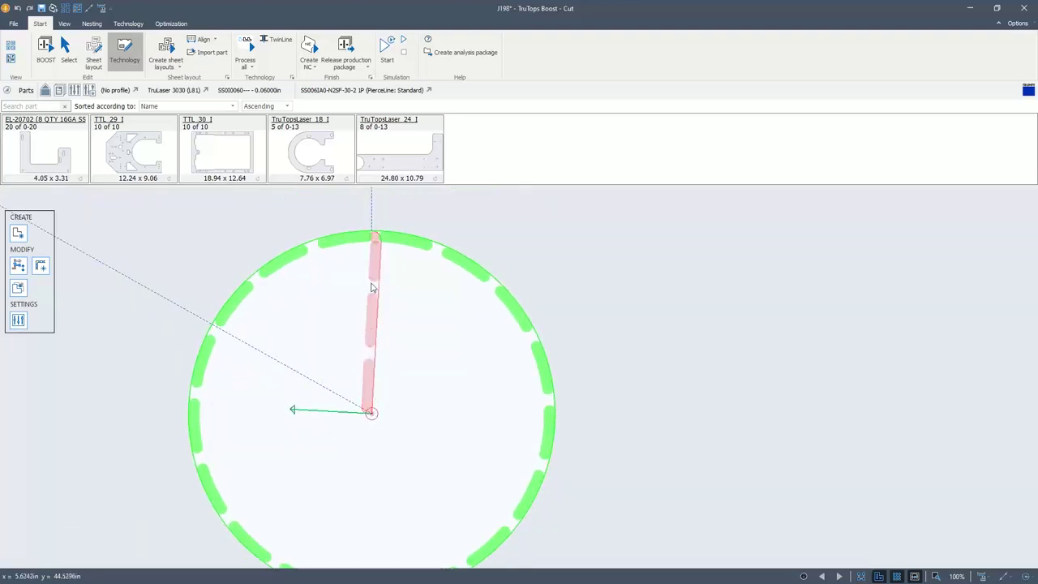
pyautogui.scroll(-3, 287, 320)
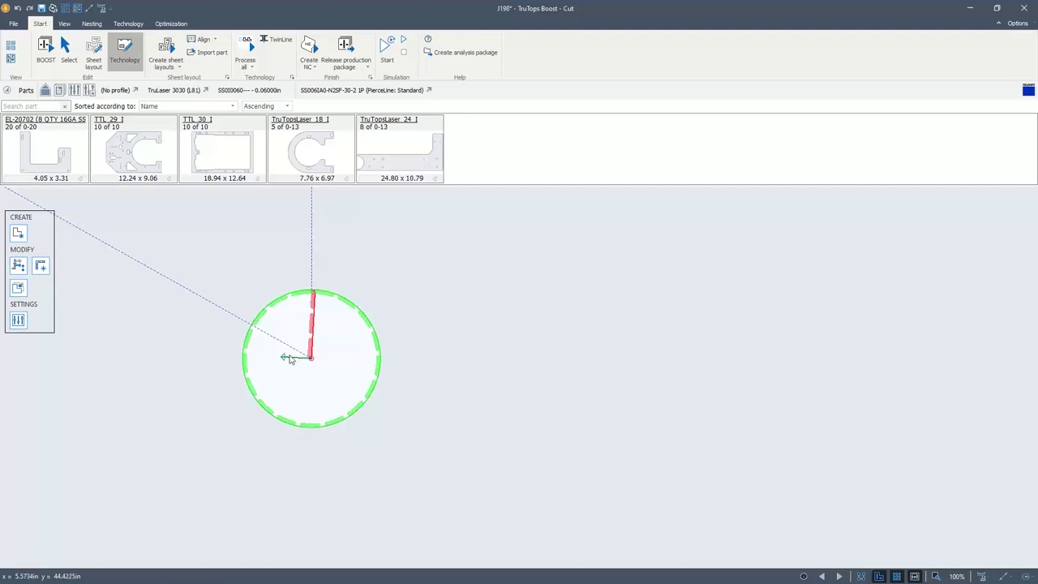
pyautogui.scroll(-5, 297, 343)
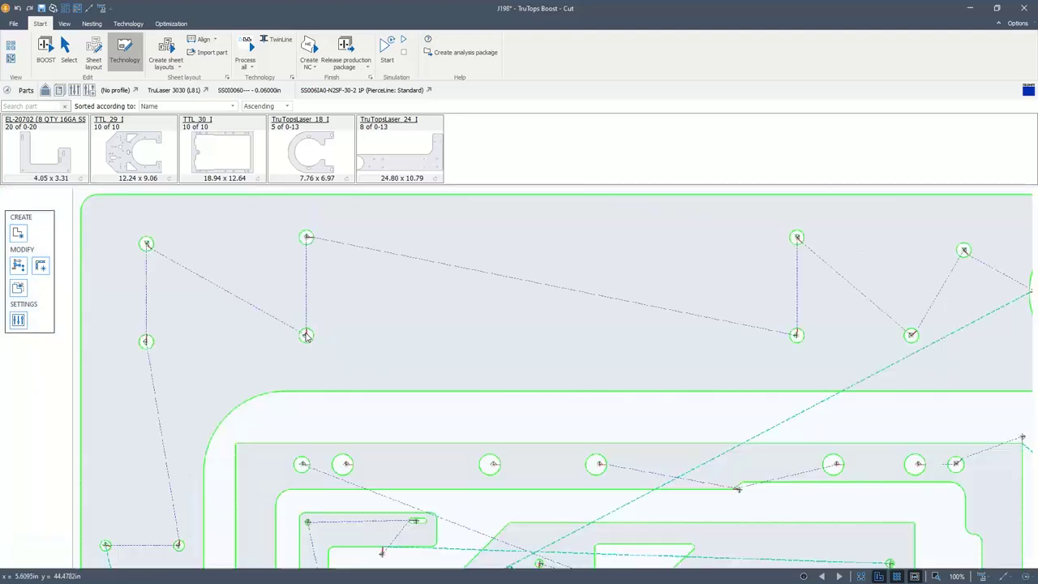
pyautogui.scroll(-3, 306, 337)
# Step: Inspect the L-shaped part, the arch-shaped part and its neighbour across the whole sheet
pyautogui.click(268, 324)
pyautogui.scroll(4, 269, 327)
pyautogui.scroll(-2, 269, 327)
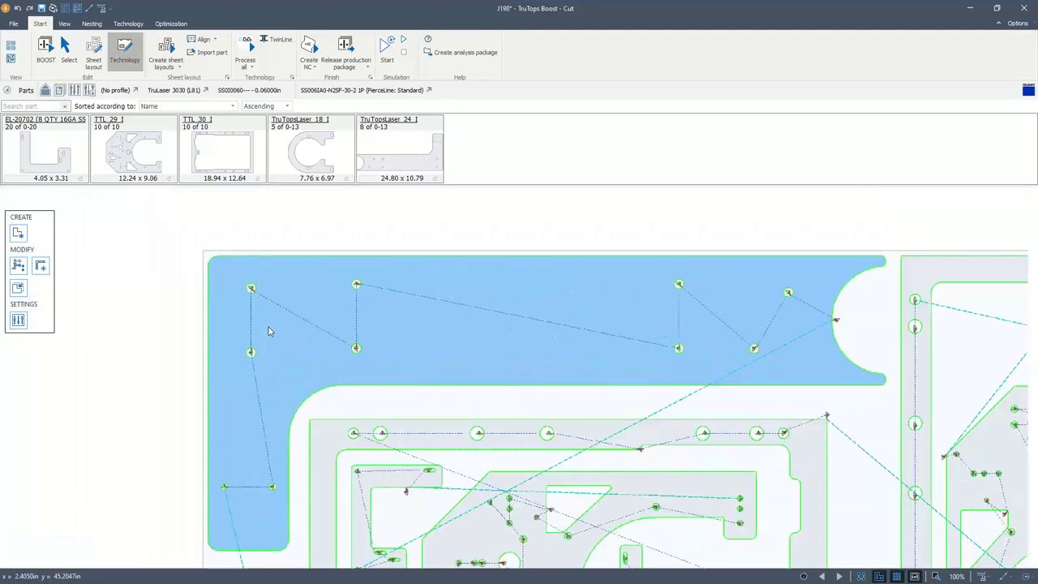
pyautogui.moveTo(519, 343); pyautogui.dragTo(485, 293, button='middle')
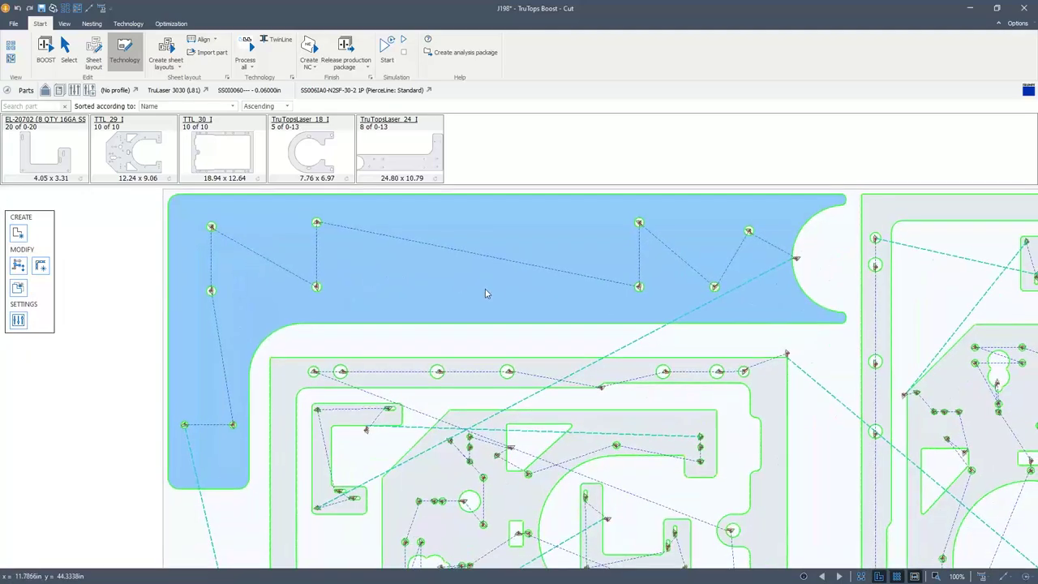
pyautogui.scroll(-5, 454, 284)
pyautogui.scroll(2, 906, 278)
pyautogui.moveTo(906, 278); pyautogui.dragTo(836, 214, button='middle')
pyautogui.scroll(-1, 357, 268)
pyautogui.click(327, 270)
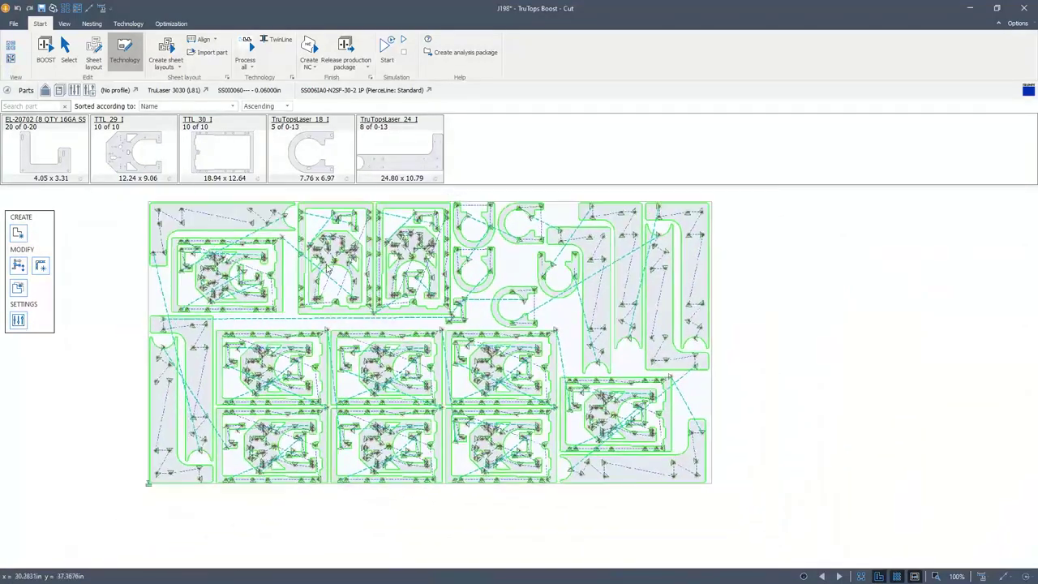
pyautogui.scroll(2, 327, 266)
pyautogui.scroll(-2, 341, 284)
pyautogui.click(388, 315)
pyautogui.scroll(1, 387, 315)
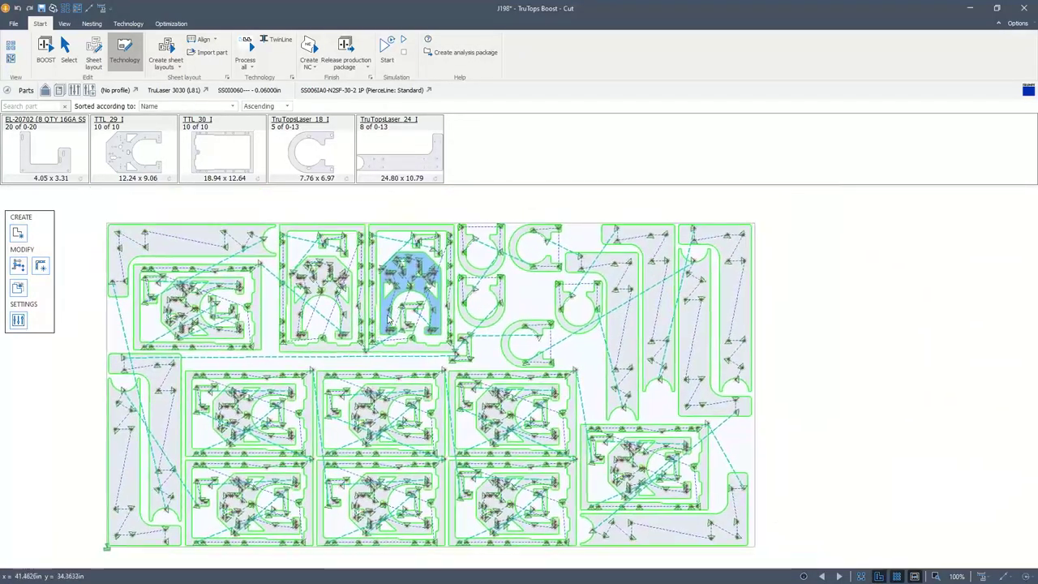
pyautogui.click(387, 46)
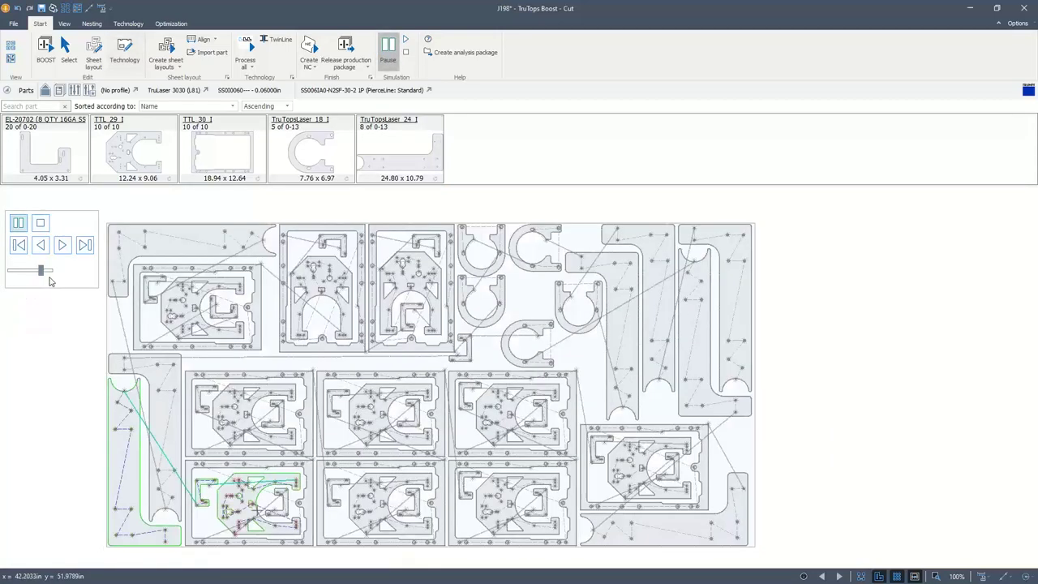
pyautogui.click(46, 272)
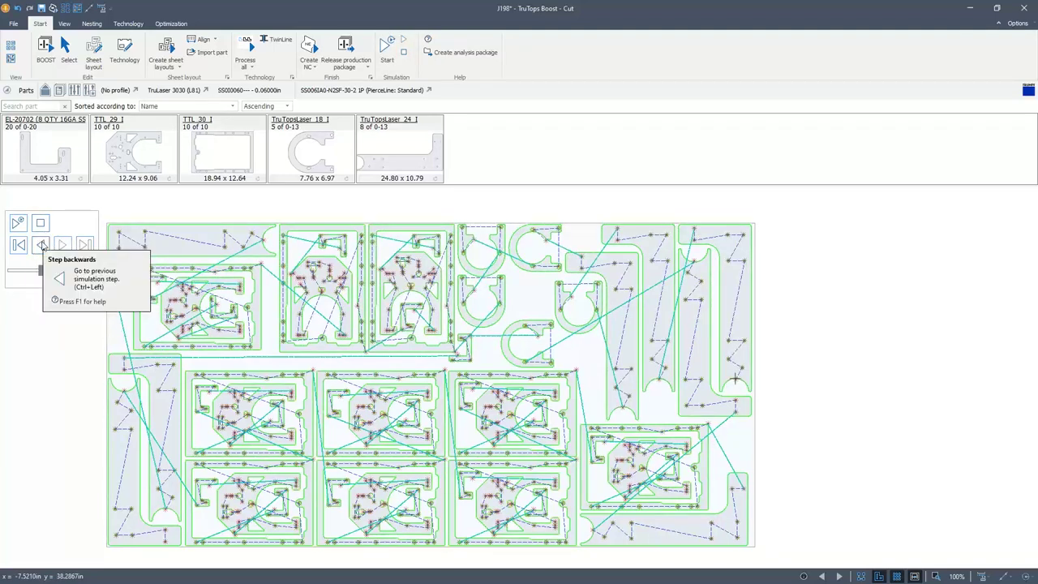
pyautogui.click(41, 222)
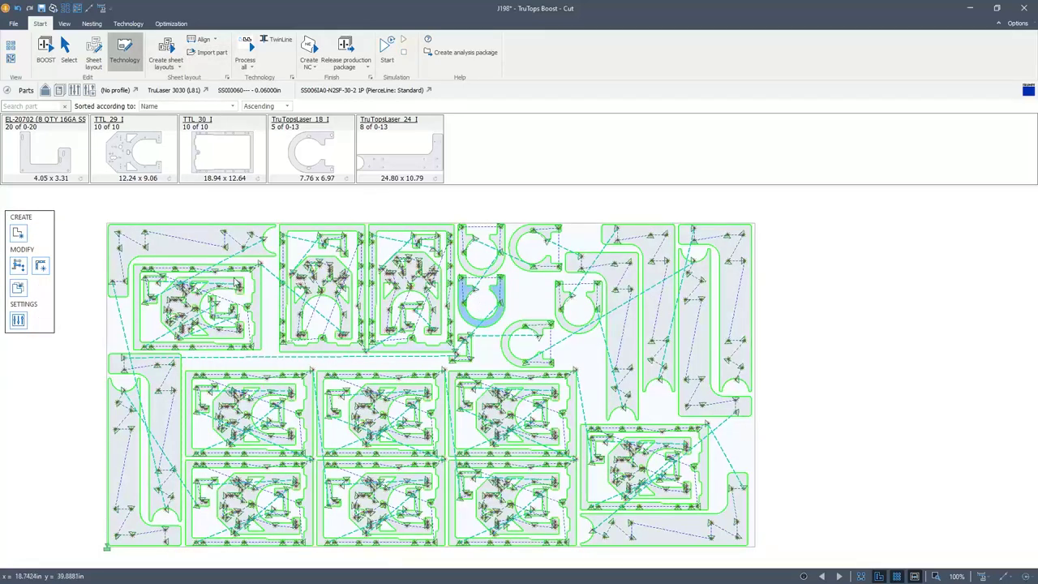
pyautogui.scroll(3, 478, 300)
# Step: Switch to Sheet layout and select a C-shaped part on the sheet's right side
pyautogui.scroll(-3, 614, 311)
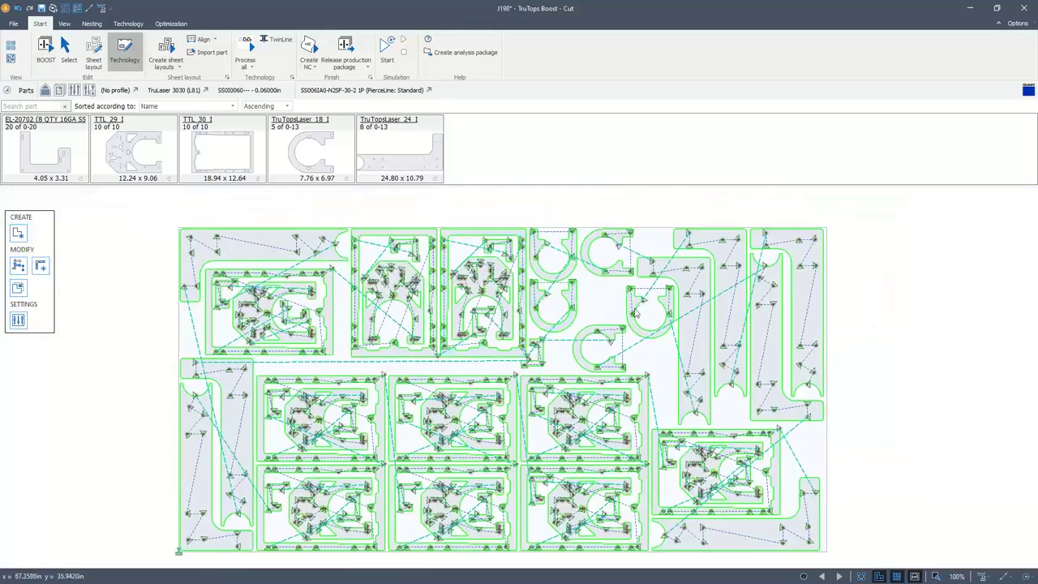
pyautogui.moveTo(621, 315); pyautogui.dragTo(436, 342, button='middle')
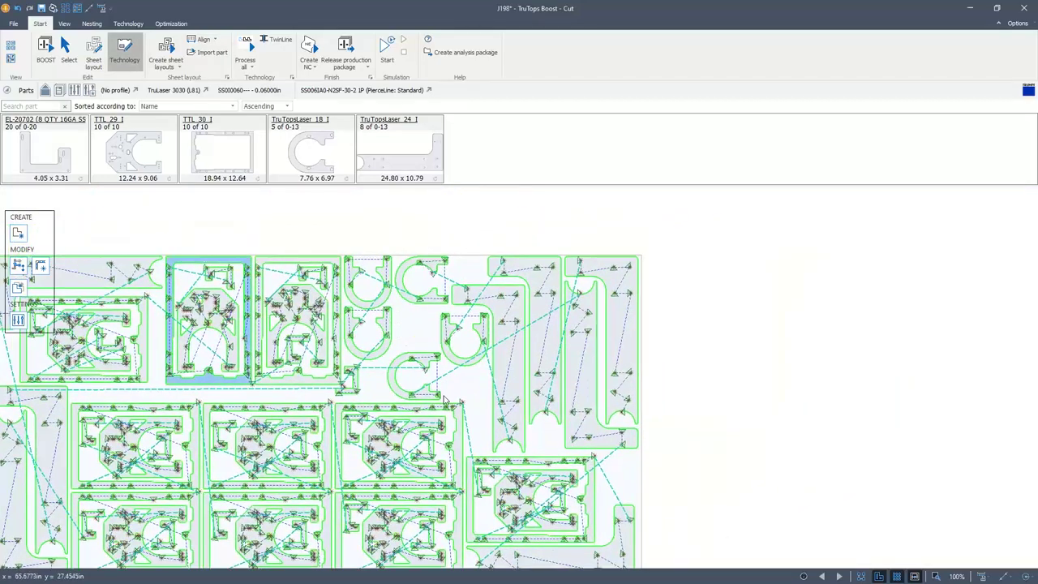
pyautogui.click(93, 51)
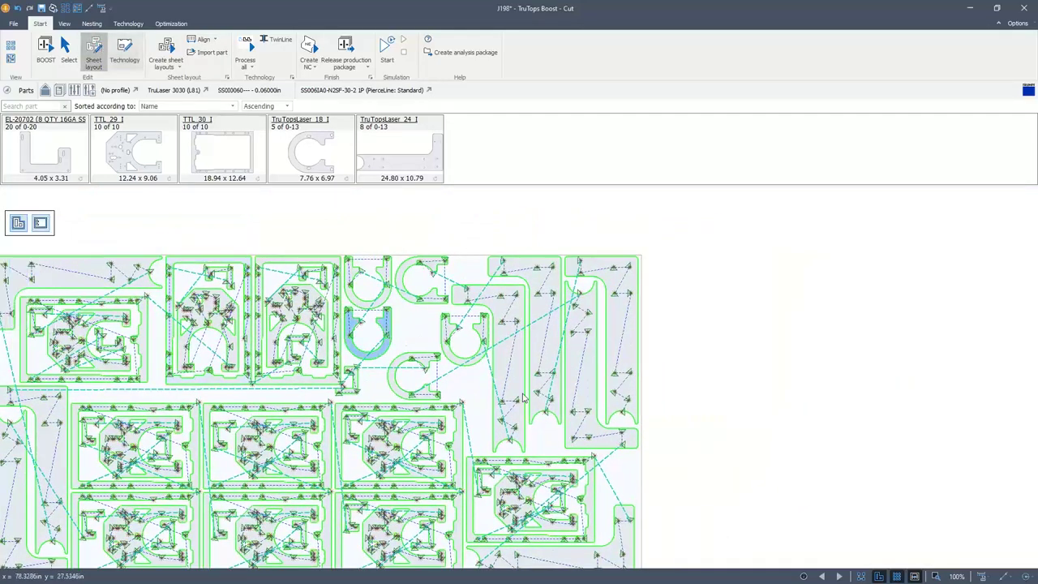
pyautogui.click(468, 367)
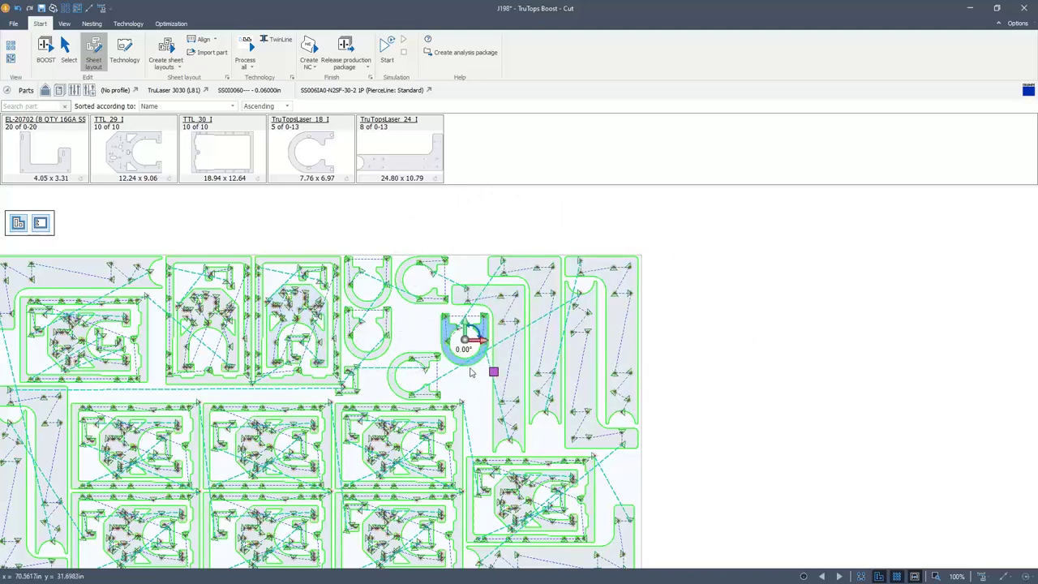
# Step: Zoom in on the C-shaped part and its neighbours, then deselect it
pyautogui.scroll(-4, 475, 369)
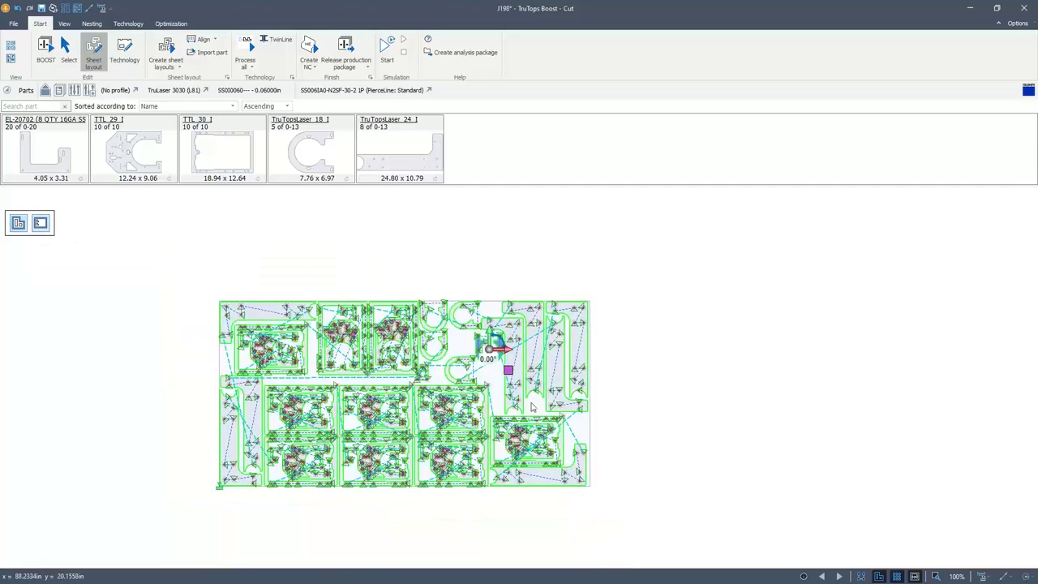
pyautogui.scroll(2, 533, 403)
pyautogui.scroll(-3, 533, 346)
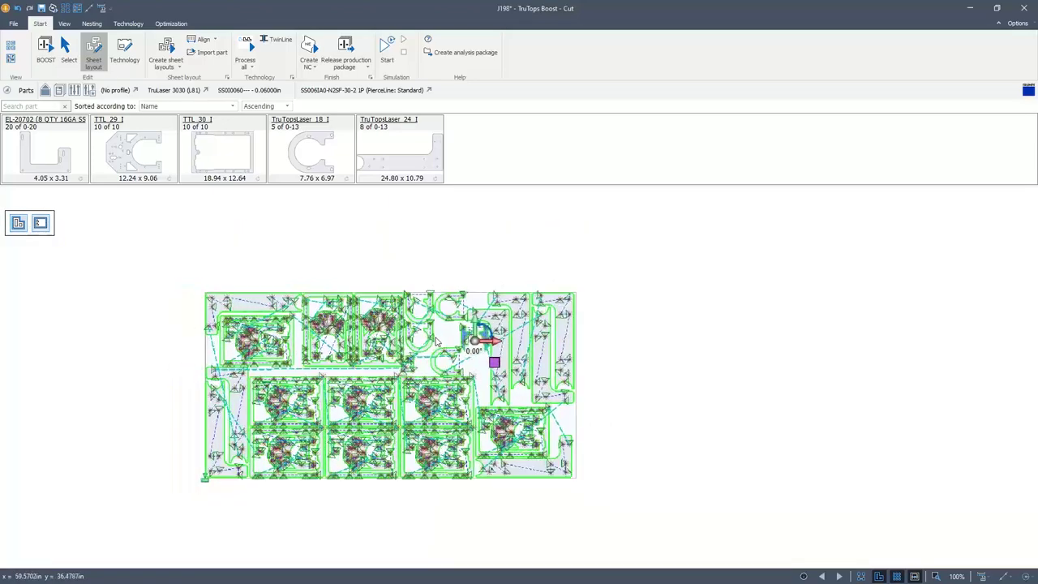
pyautogui.scroll(2, 438, 342)
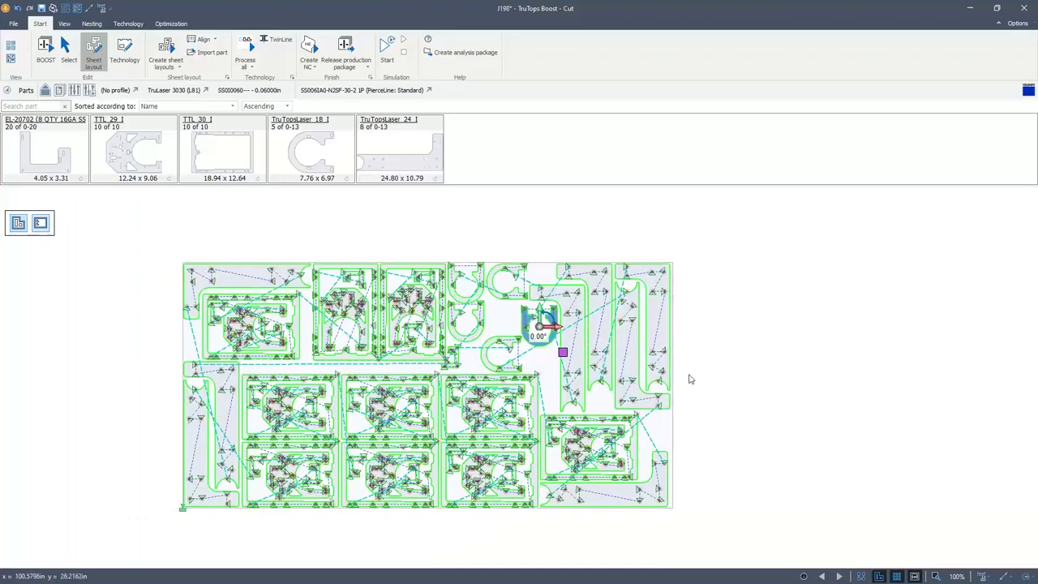
pyautogui.scroll(3, 685, 380)
pyautogui.scroll(-3, 765, 322)
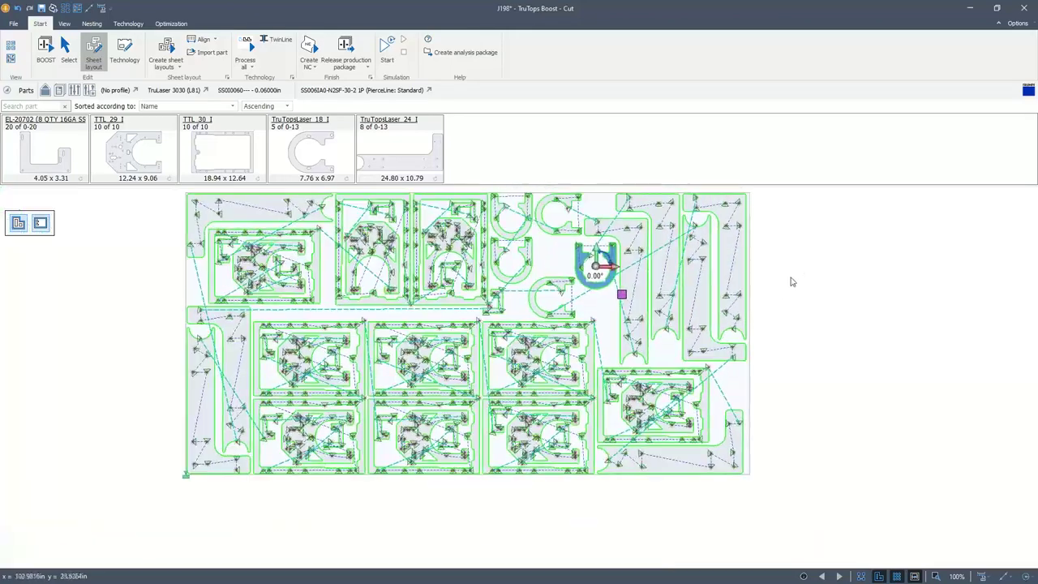
pyautogui.click(132, 354)
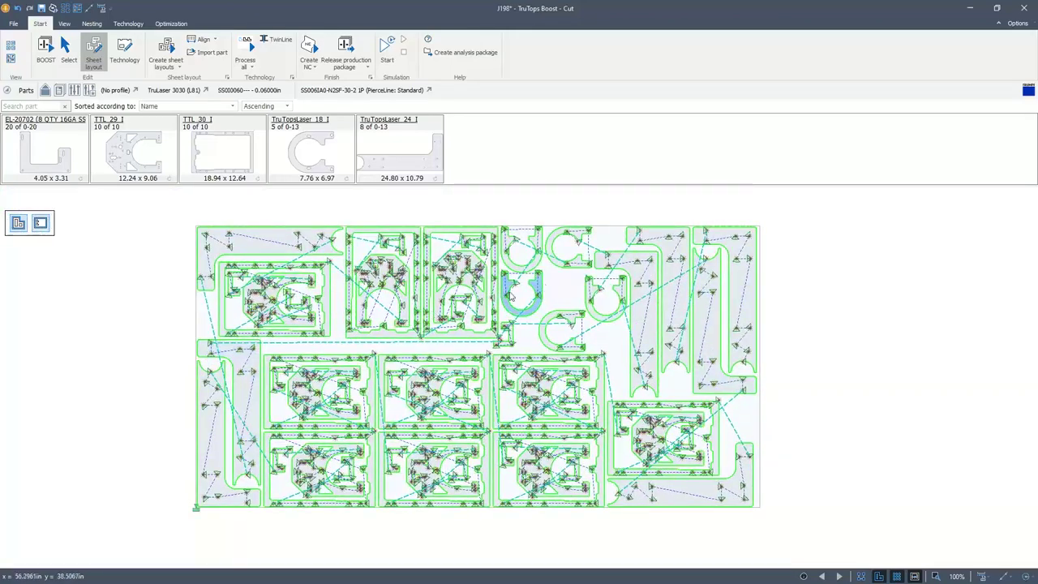
pyautogui.scroll(5, 511, 297)
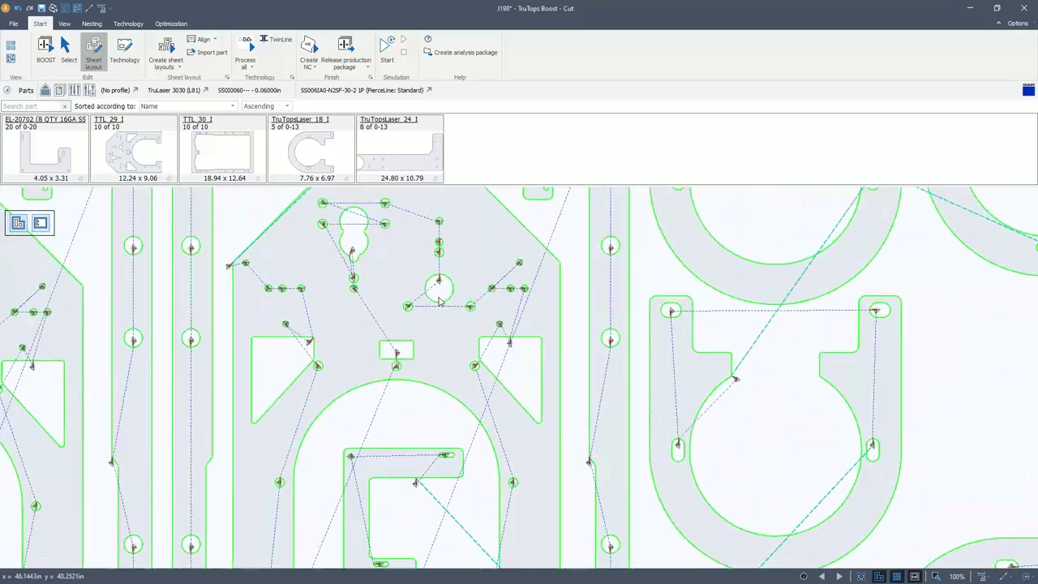
pyautogui.scroll(-1, 439, 302)
# Step: Add a microjoint modifiable on the machine to the arch part's outer contour
pyautogui.click(126, 24)
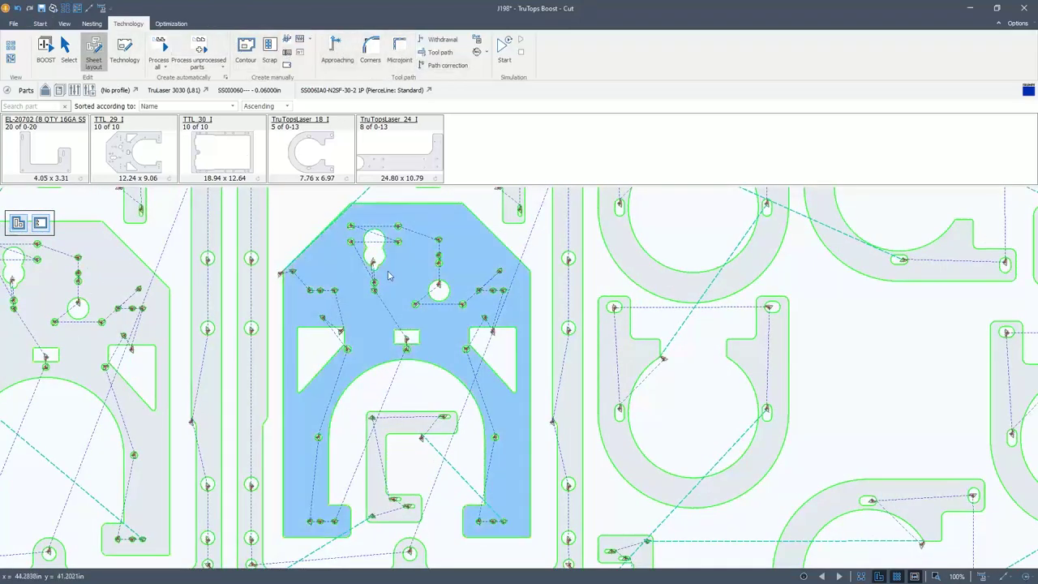
pyautogui.click(399, 49)
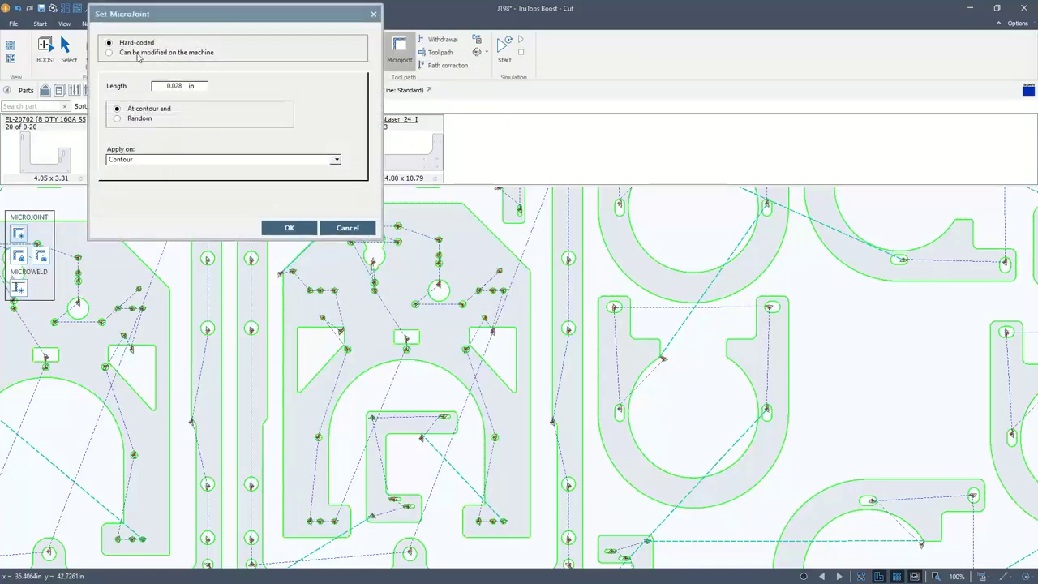
pyautogui.click(135, 54)
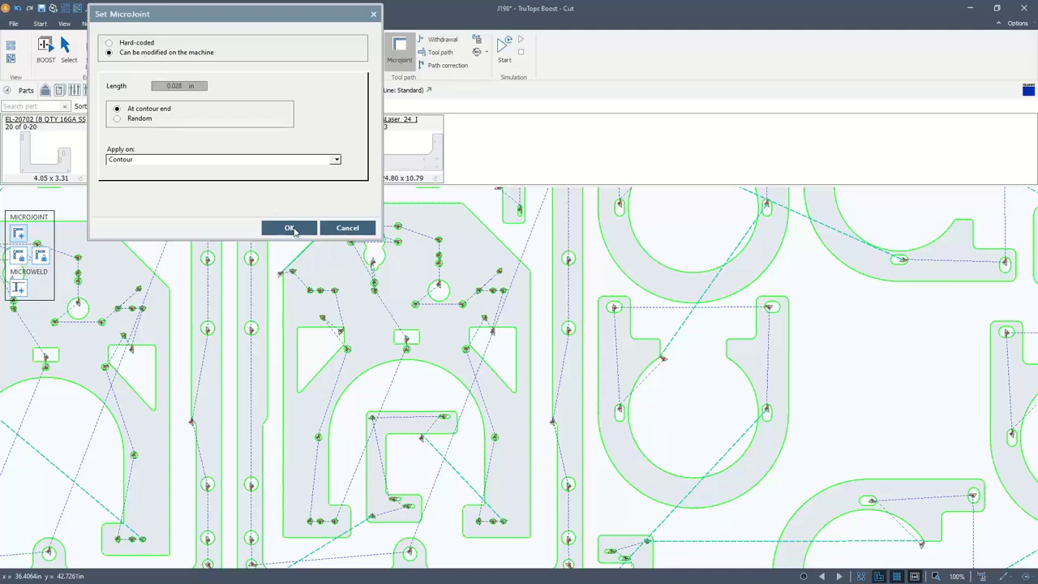
pyautogui.click(292, 229)
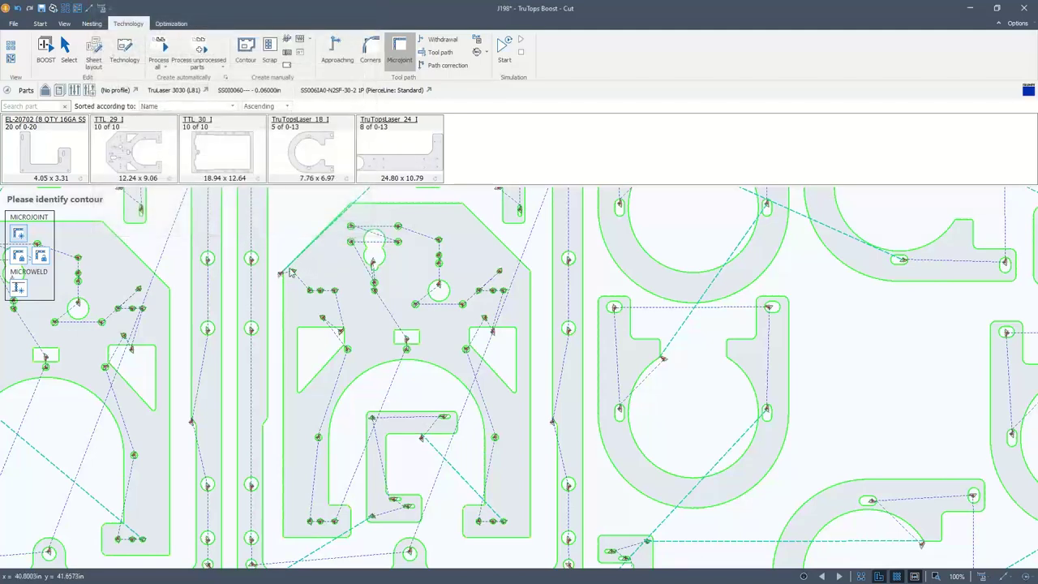
pyautogui.click(284, 286)
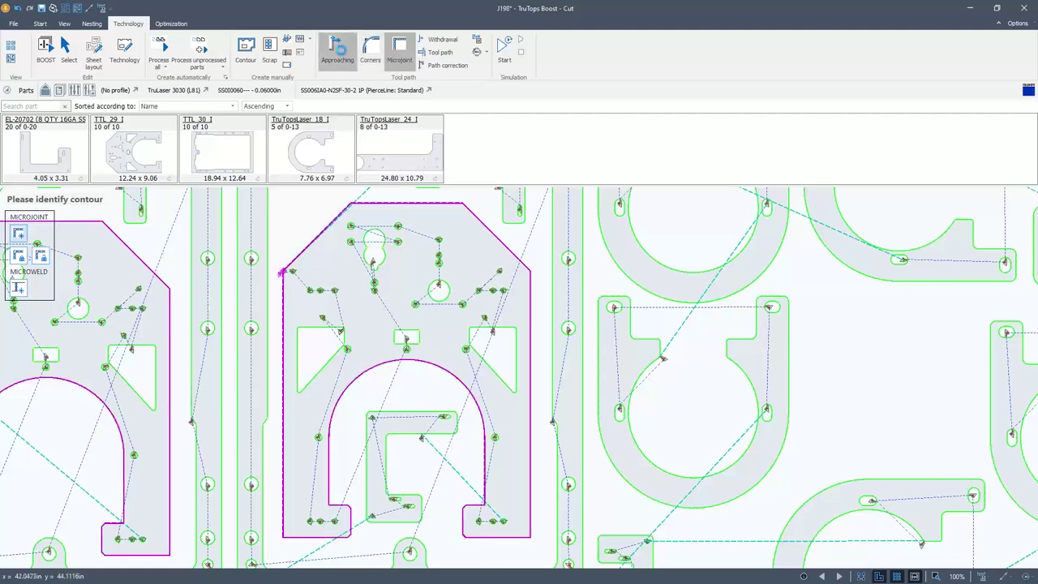
# Step: Move the arch part's approach lead-in to the top of the arch
pyautogui.click(337, 50)
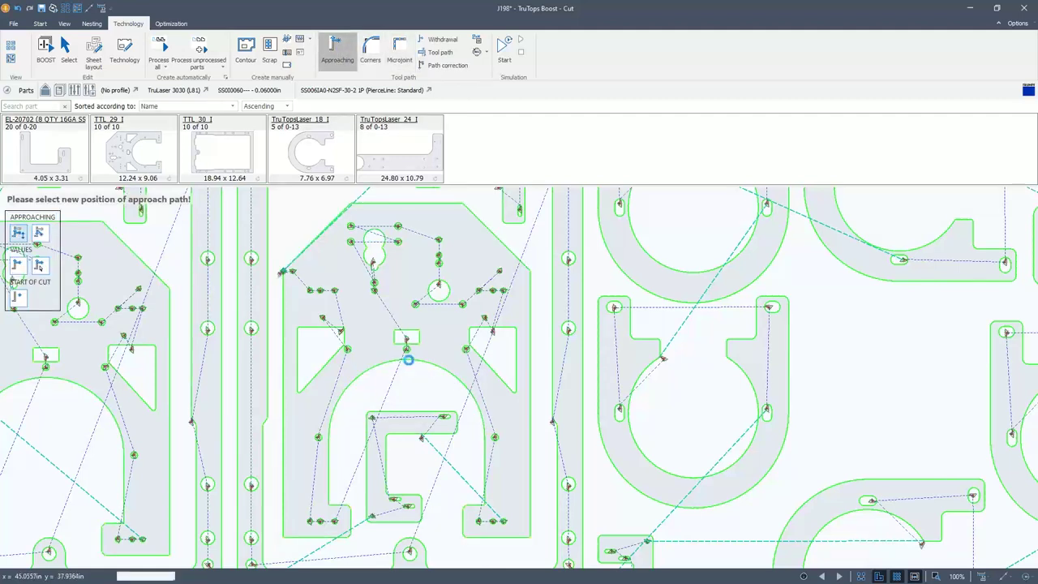
pyautogui.click(407, 359)
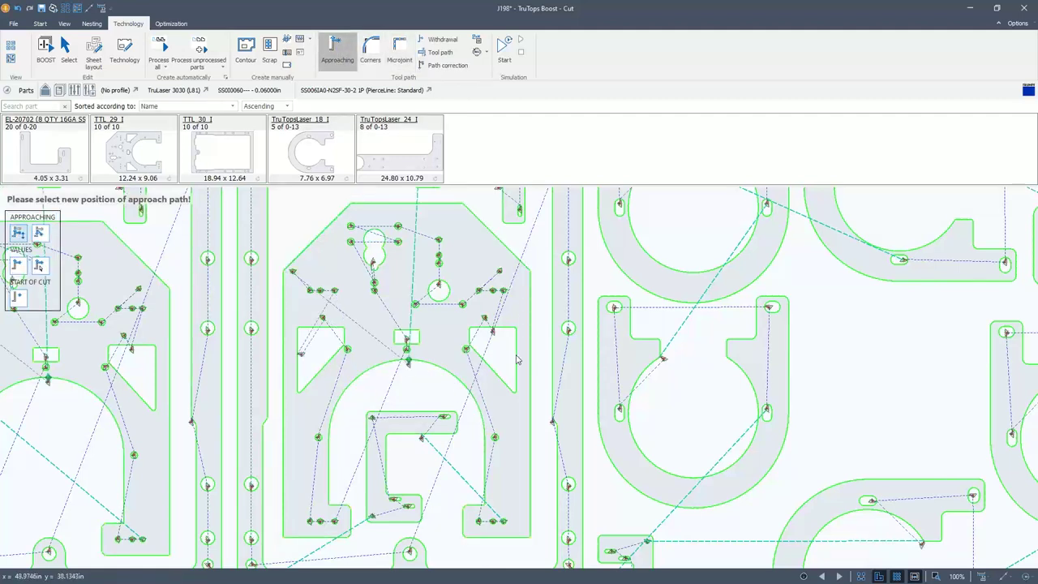
pyautogui.scroll(-1, 481, 349)
pyautogui.scroll(2, 481, 349)
pyautogui.scroll(-1, 405, 324)
pyautogui.click(270, 50)
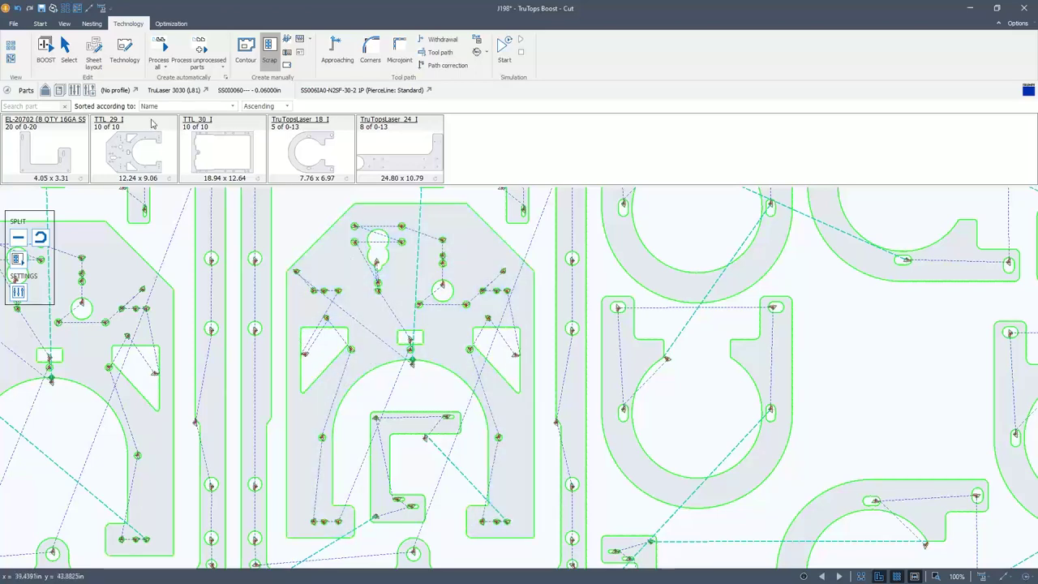
pyautogui.click(17, 258)
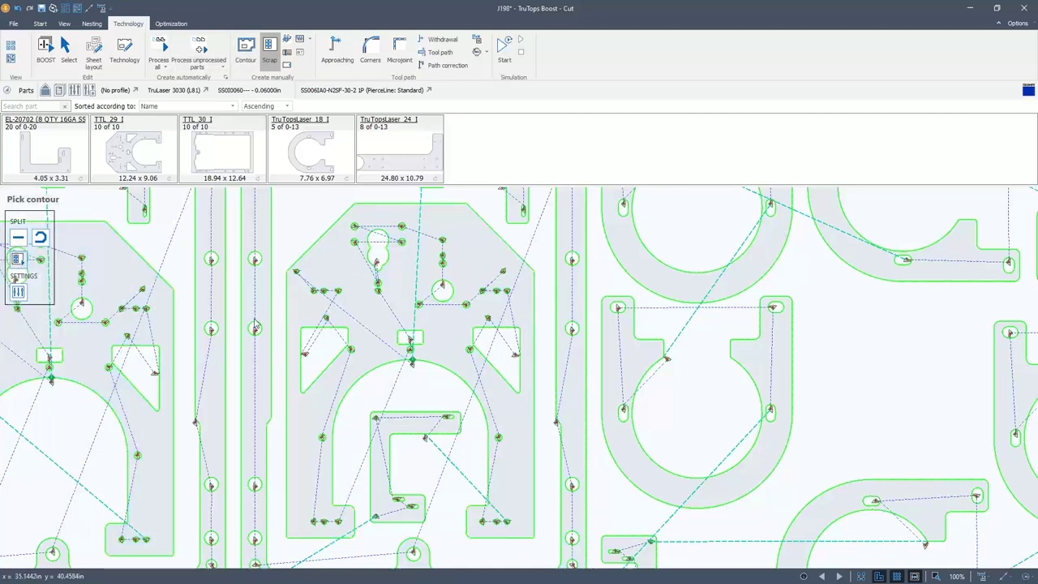
pyautogui.click(335, 360)
pyautogui.click(490, 357)
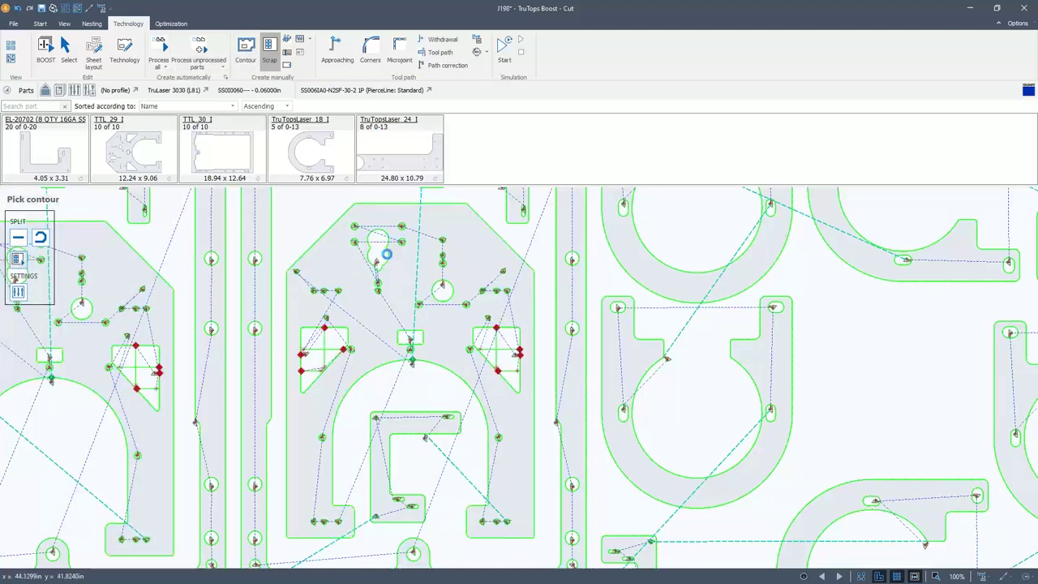
pyautogui.scroll(-3, 487, 325)
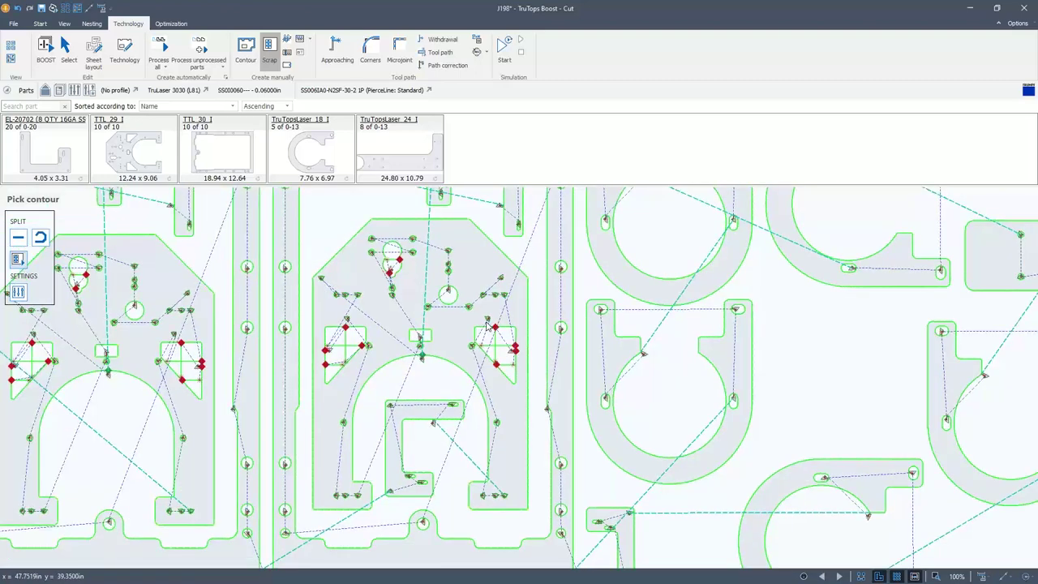
pyautogui.click(64, 23)
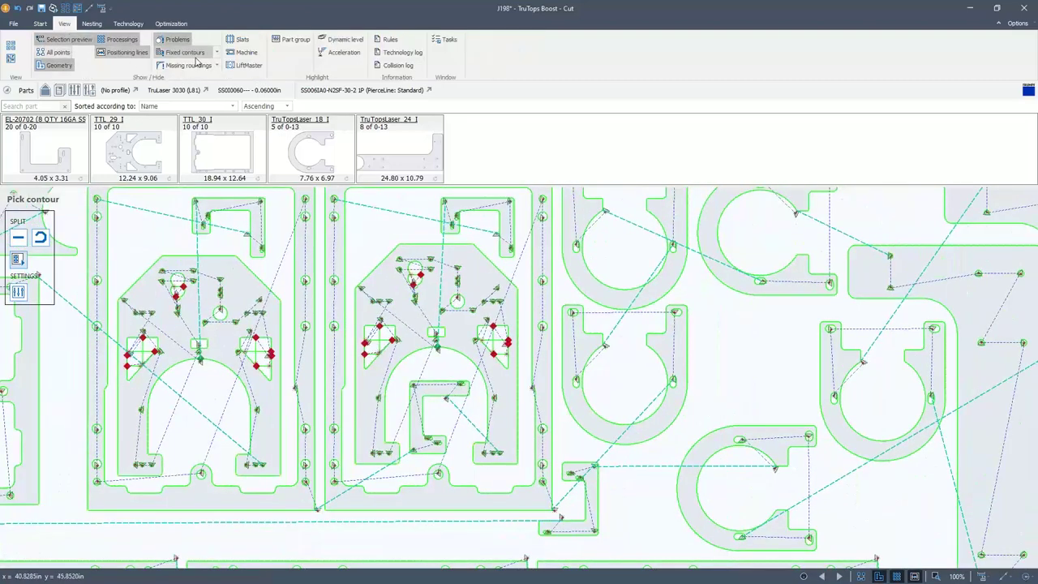
pyautogui.click(239, 39)
pyautogui.scroll(-10, 483, 315)
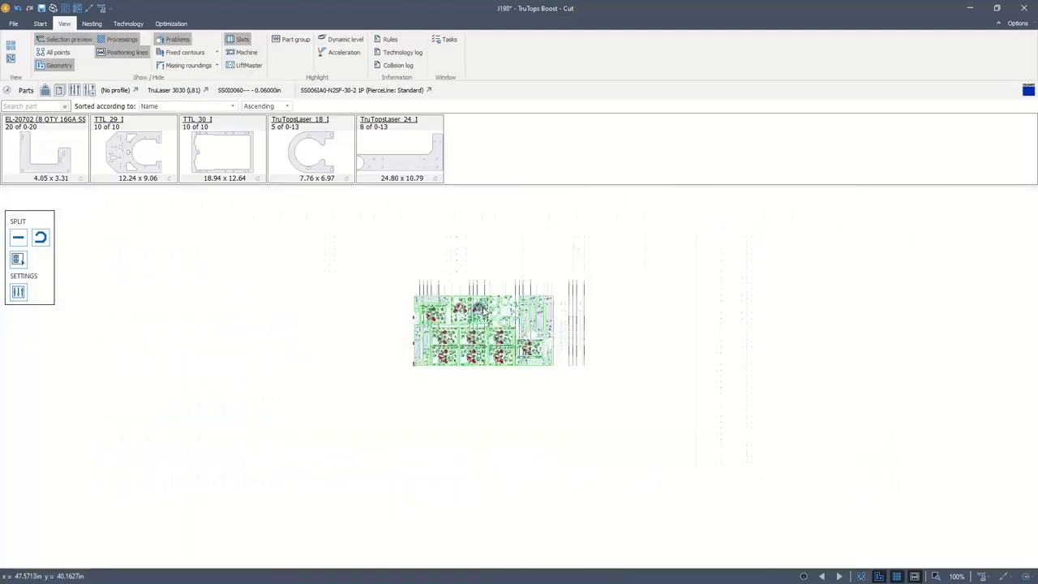
pyautogui.scroll(4, 483, 315)
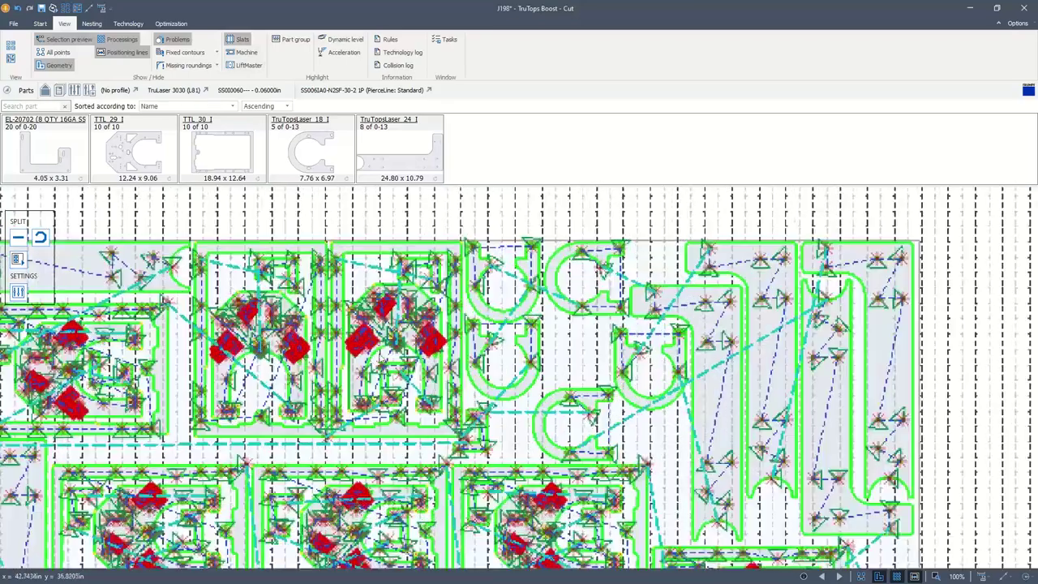
pyautogui.scroll(5, 645, 464)
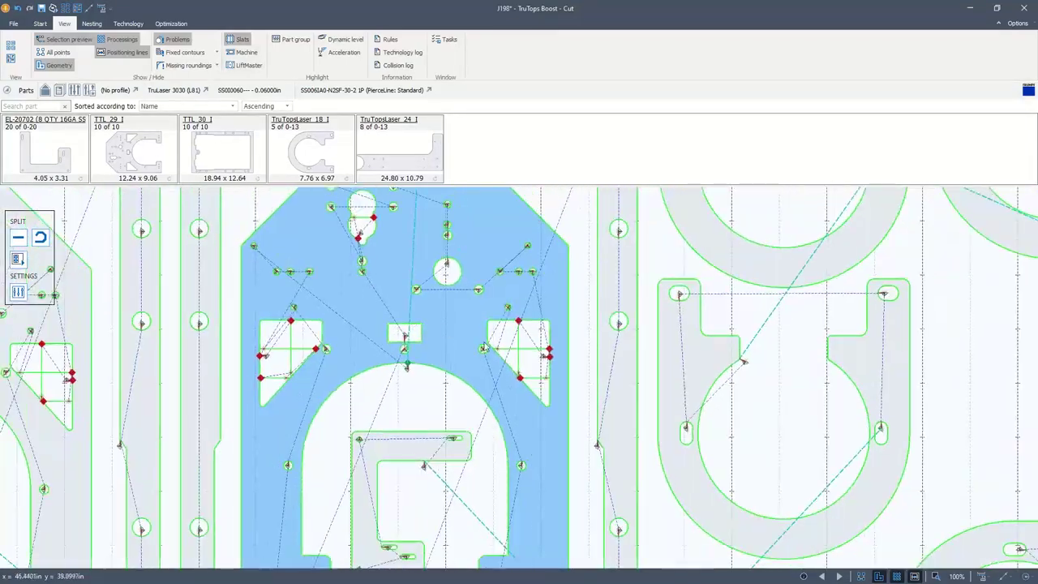
pyautogui.scroll(-3, 495, 349)
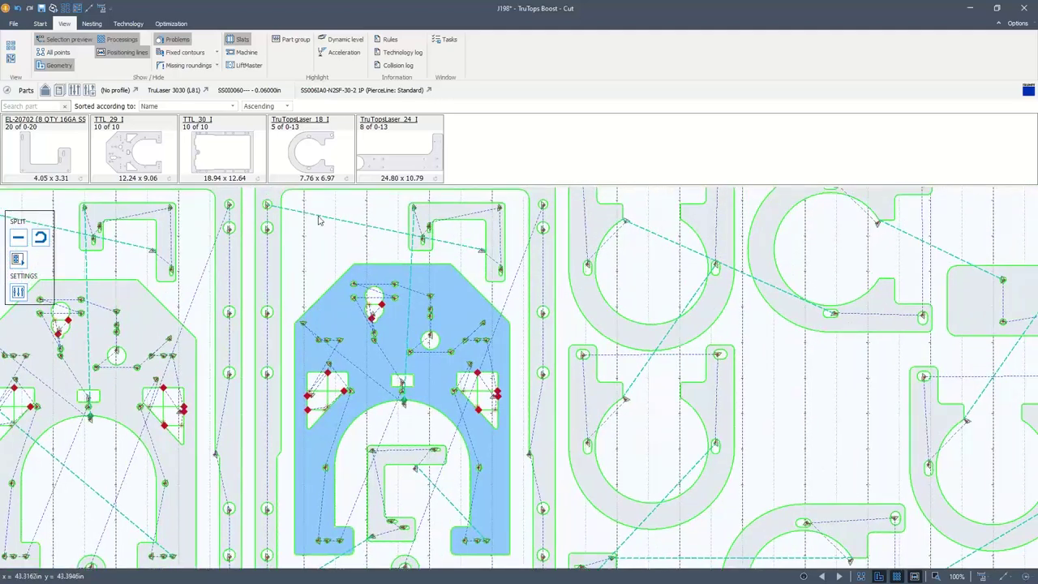
pyautogui.click(235, 41)
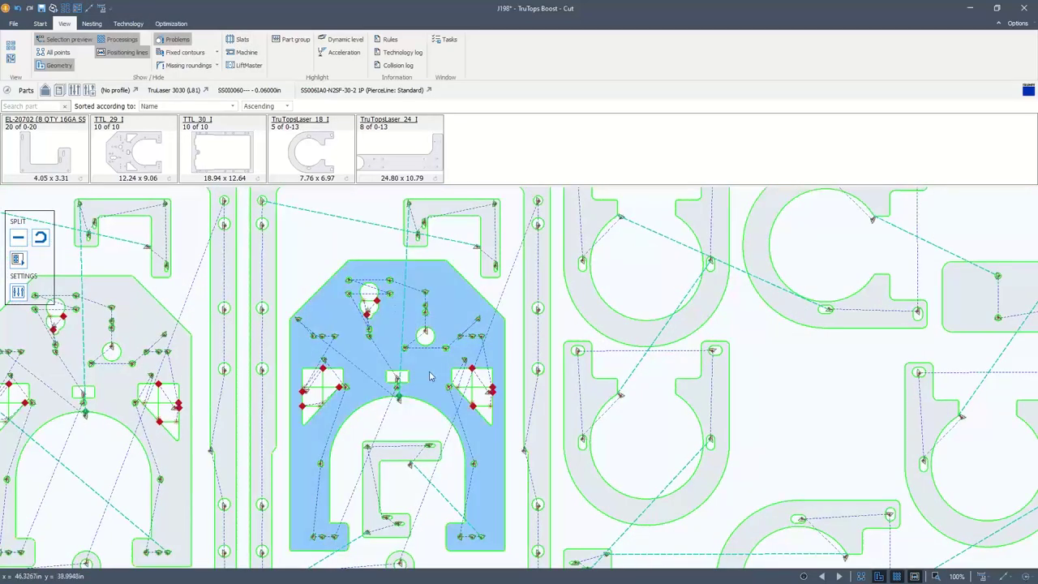
pyautogui.moveTo(428, 371); pyautogui.dragTo(401, 331, button='middle')
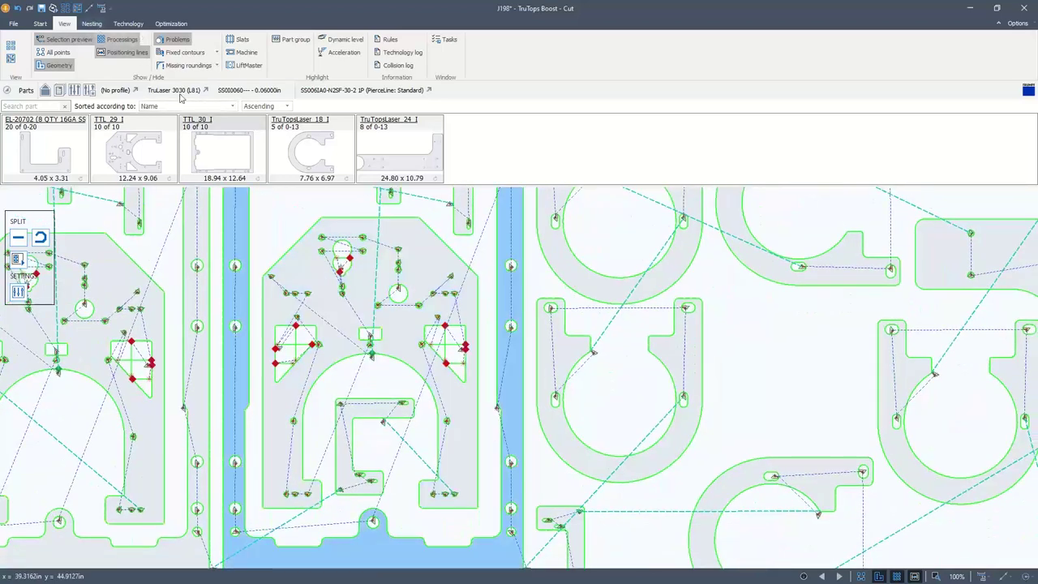
# Step: Save the arched part's single-part cutting program, then list TTL_29_I and TTL_30_I under Bulk change parts
pyautogui.click(389, 343)
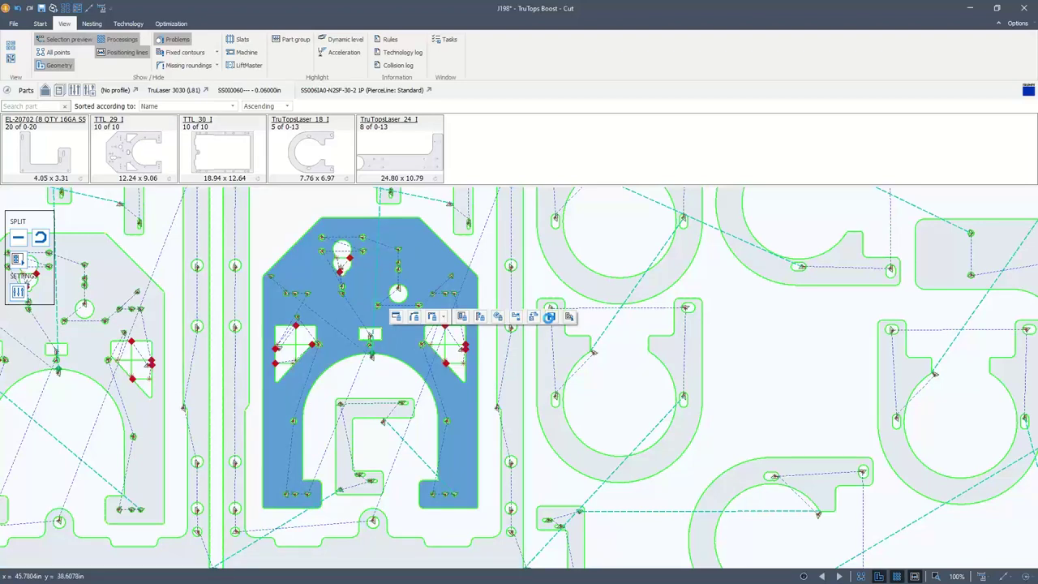
pyautogui.click(550, 316)
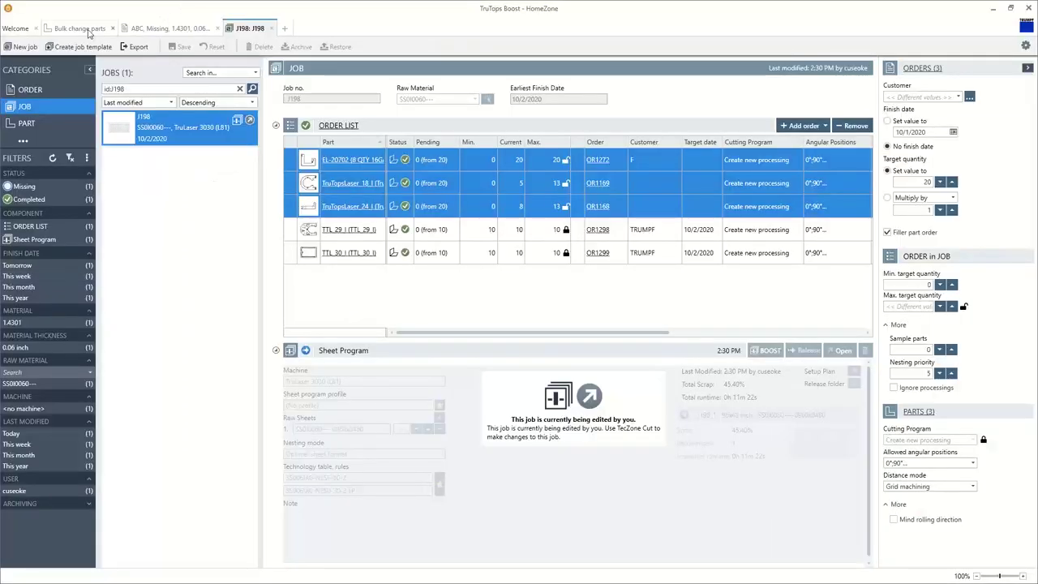
pyautogui.click(73, 30)
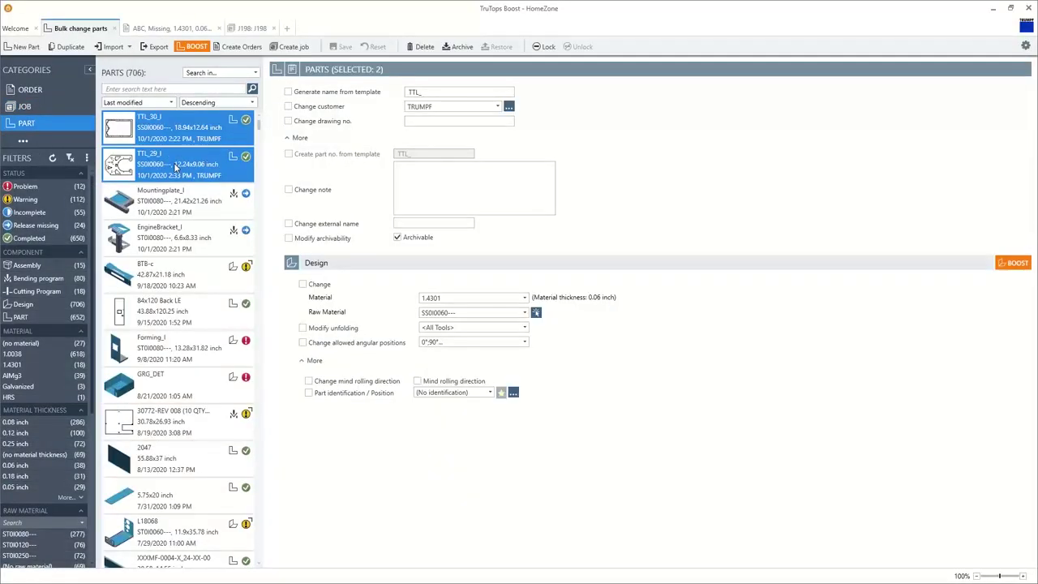
# Step: Confirm TTL_29_I's cutting program in its Part view, then go back to job J198's nested sheet
pyautogui.click(176, 166)
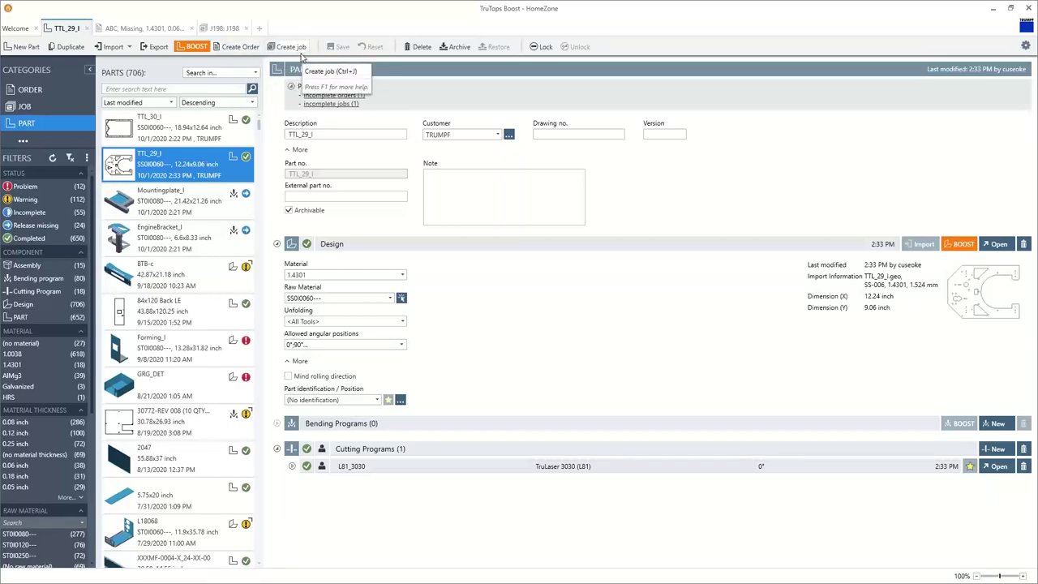
pyautogui.click(216, 29)
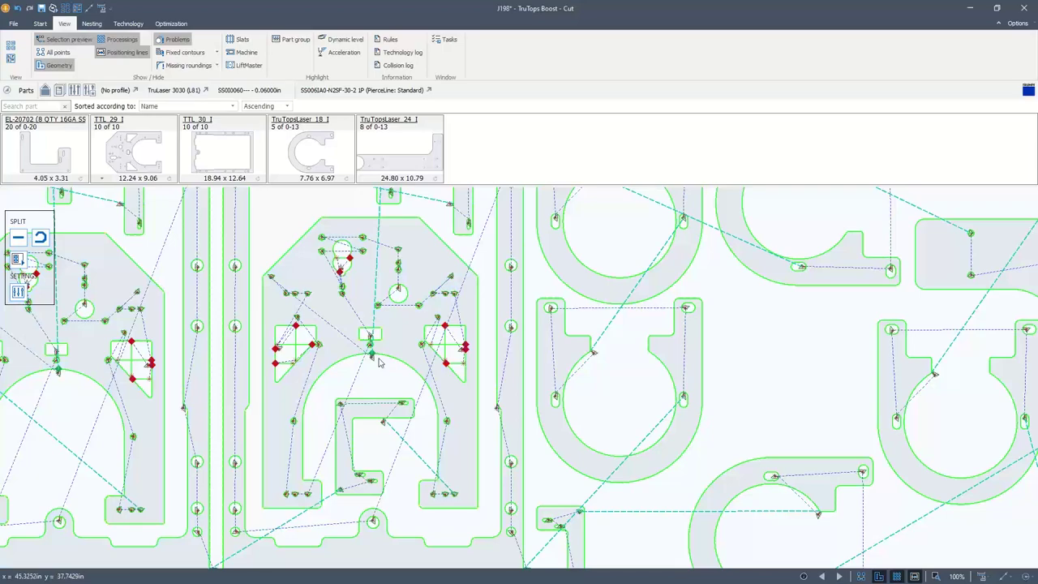
# Step: Compact J198's nest by applying the first Align option to the sheet's parts
pyautogui.scroll(-3, 378, 363)
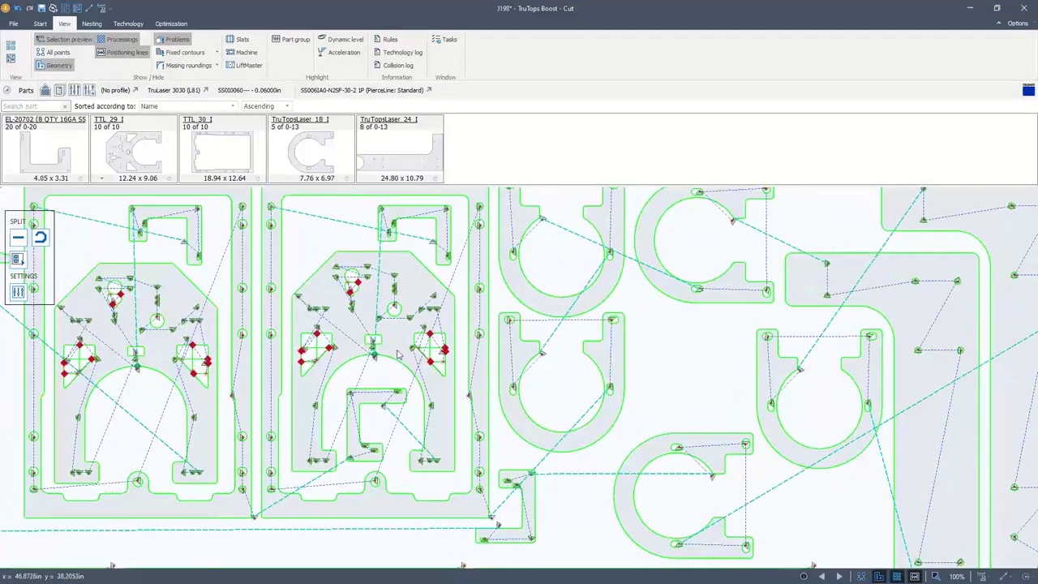
pyautogui.scroll(3, 374, 343)
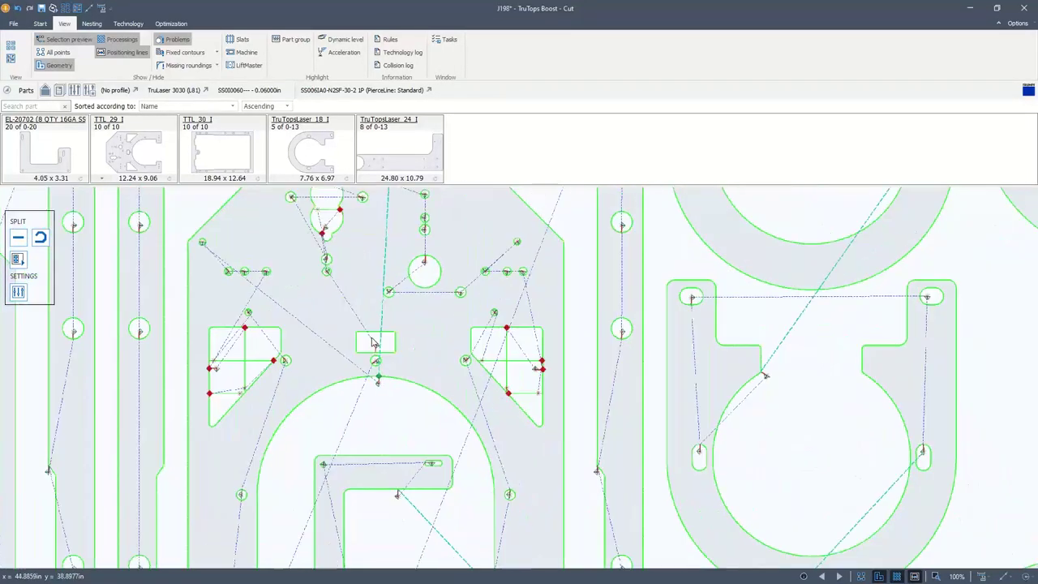
pyautogui.scroll(-5, 373, 342)
pyautogui.scroll(1, 354, 334)
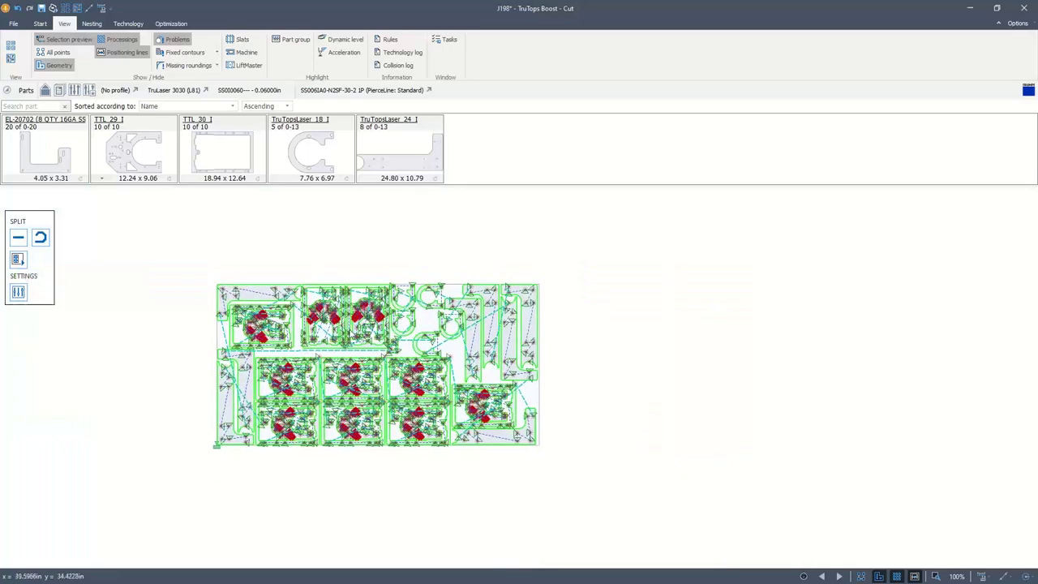
pyautogui.scroll(2, 348, 331)
pyautogui.click(40, 23)
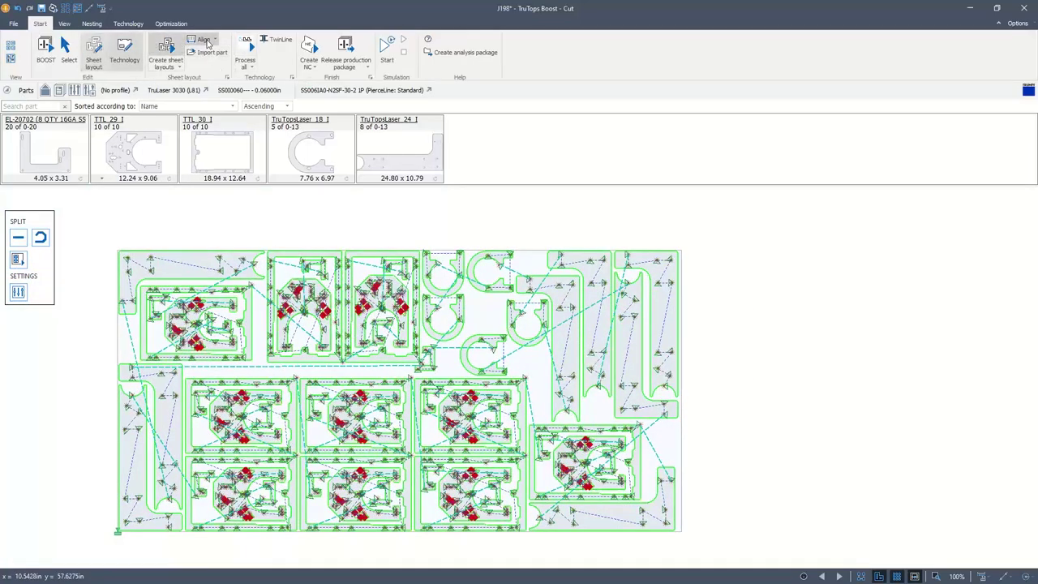
pyautogui.click(205, 40)
pyautogui.click(215, 51)
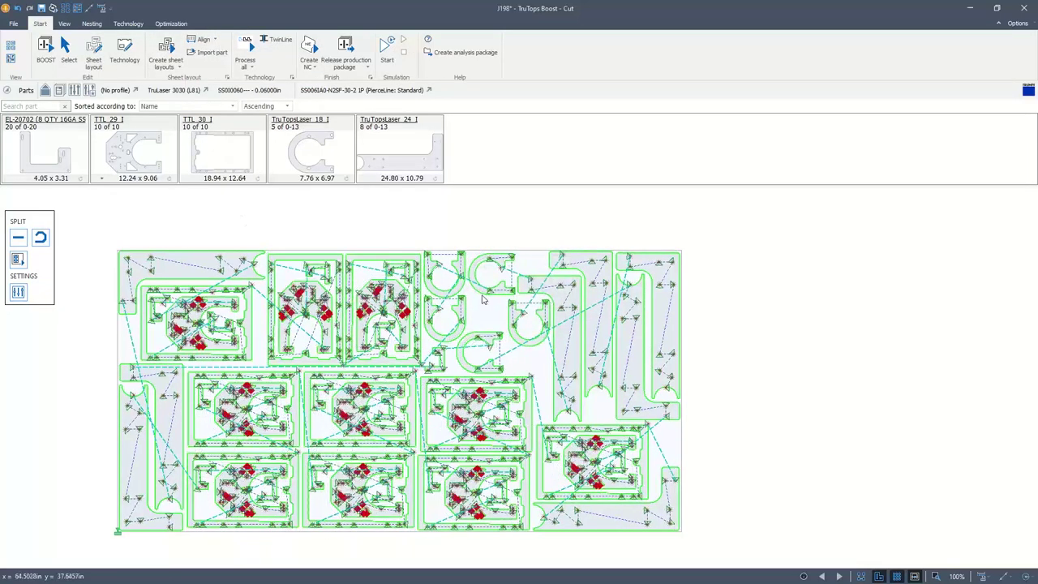
# Step: Start automatic grid scrap cuts using table SS006IA0-N2SF-30-2 and the PierceLine: Vaporizing (Foil) rule
pyautogui.click(128, 24)
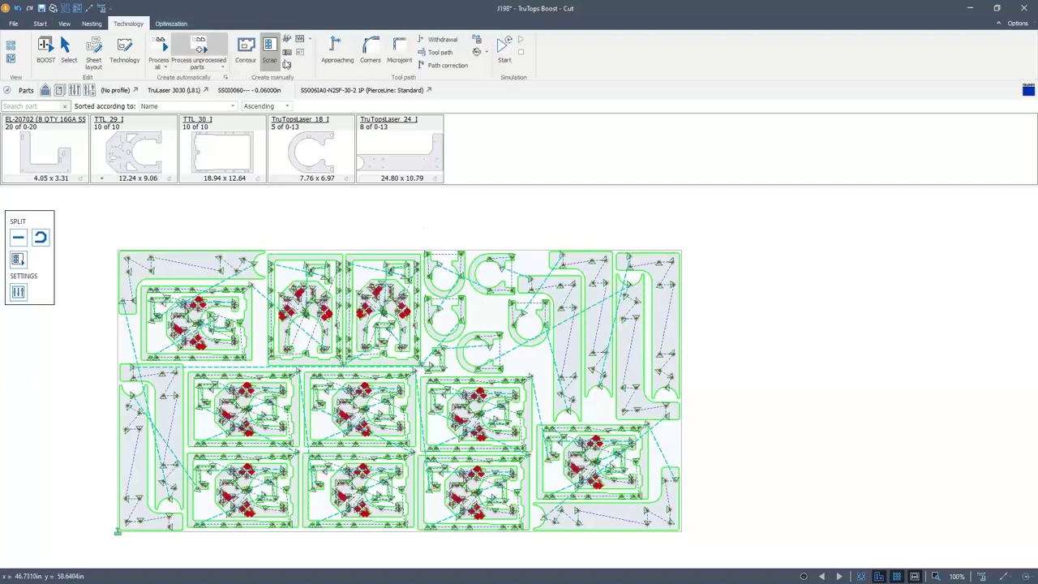
pyautogui.click(286, 51)
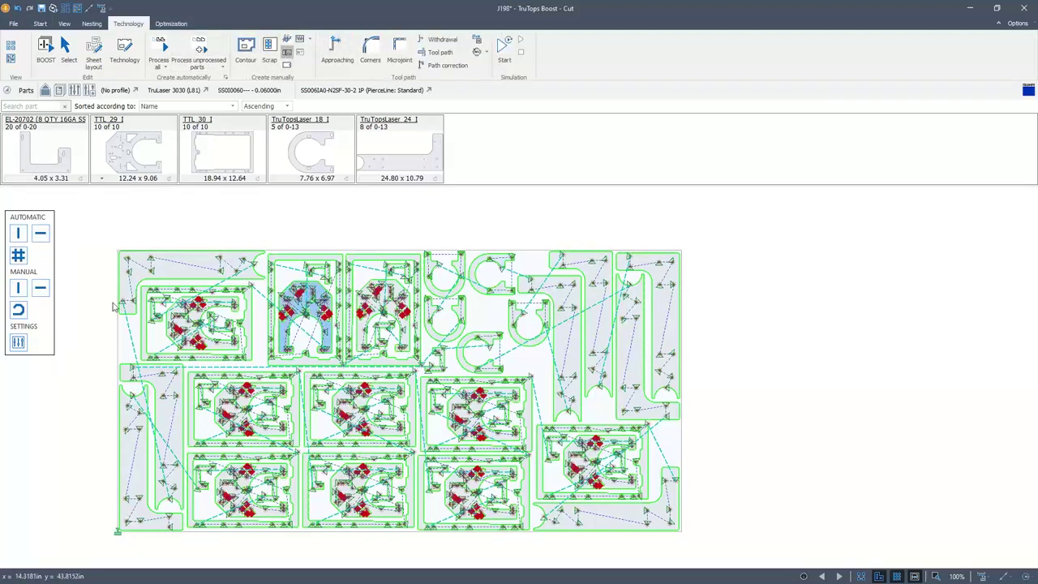
pyautogui.click(24, 254)
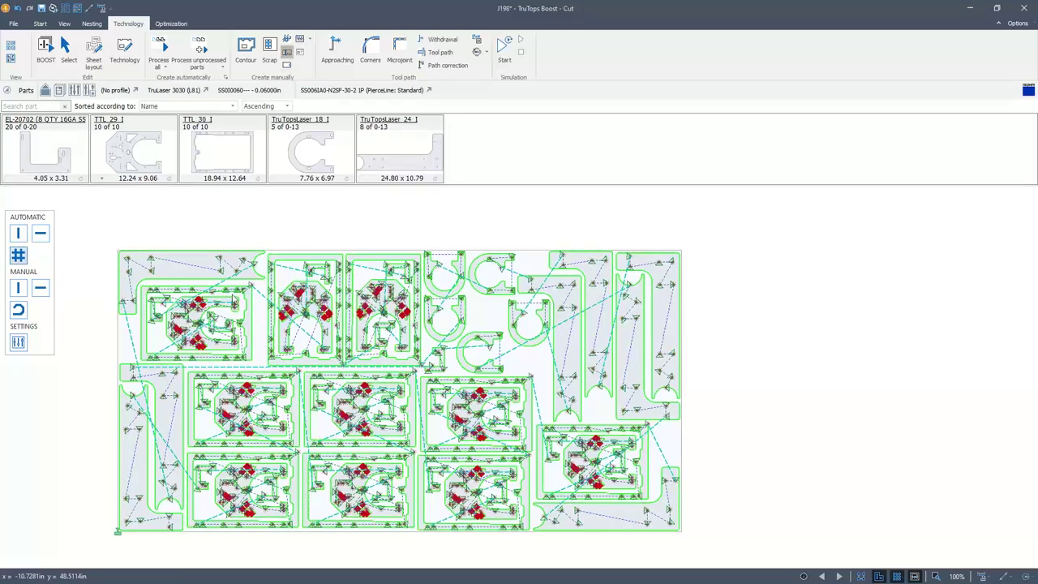
pyautogui.click(79, 94)
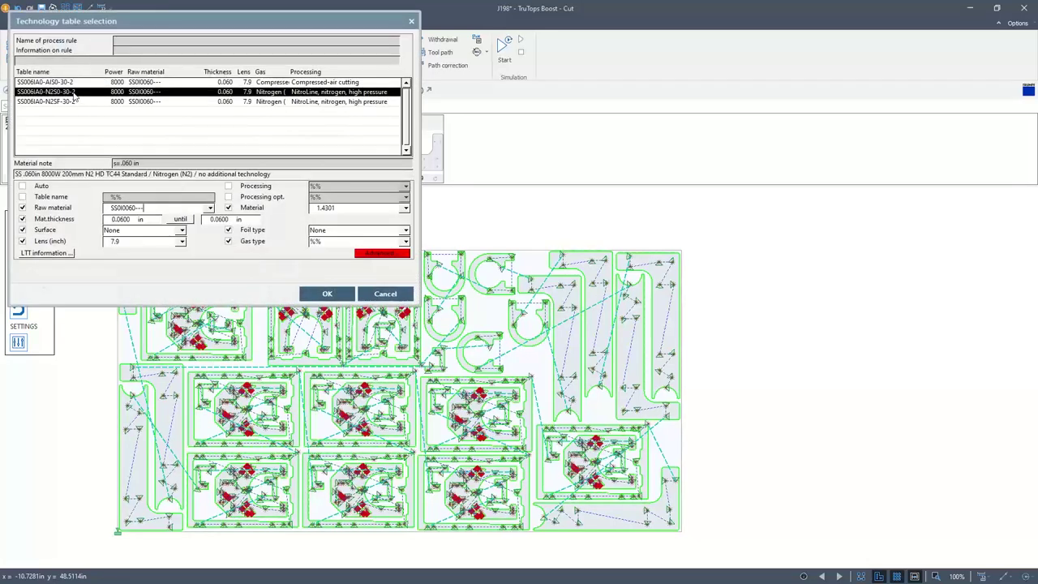
pyautogui.click(70, 101)
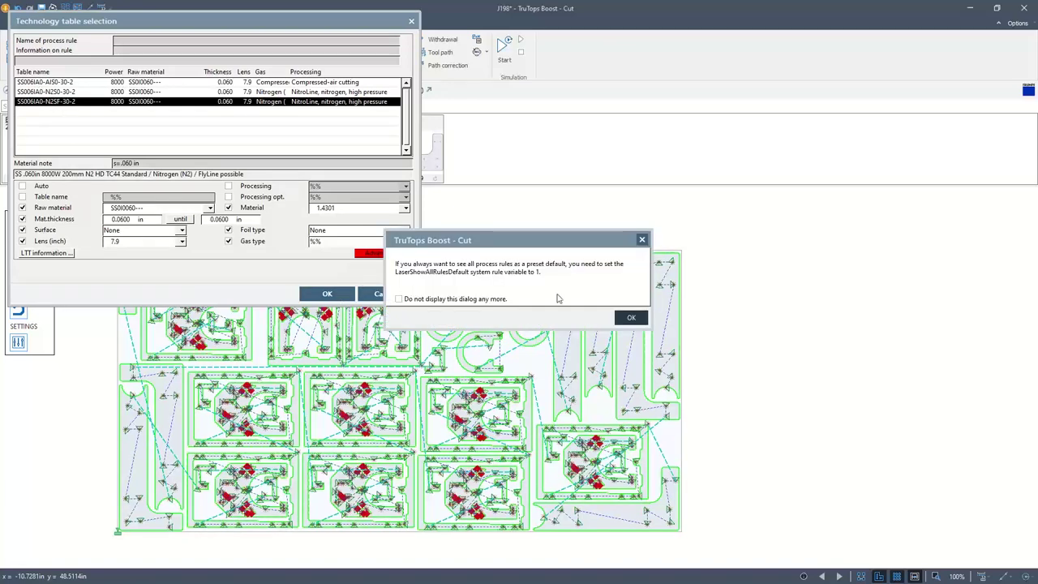
pyautogui.click(631, 317)
pyautogui.click(145, 73)
pyautogui.doubleClick(144, 72)
pyautogui.click(327, 294)
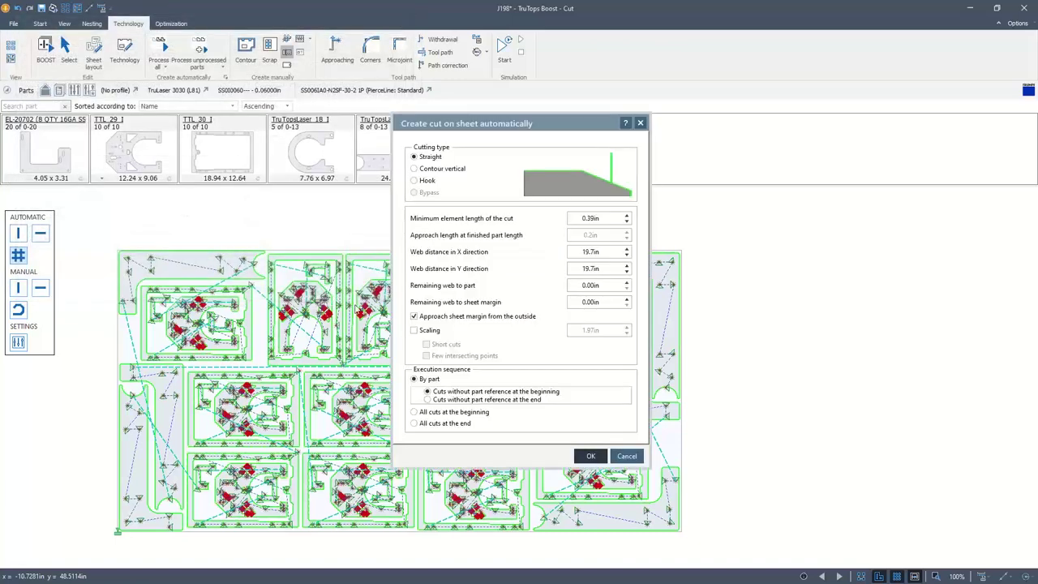
# Step: Set web distance Y to 16 with all cuts at the beginning, and accept the cuts
pyautogui.doubleClick(606, 263)
pyautogui.write('16')
pyautogui.click(460, 412)
pyautogui.click(590, 455)
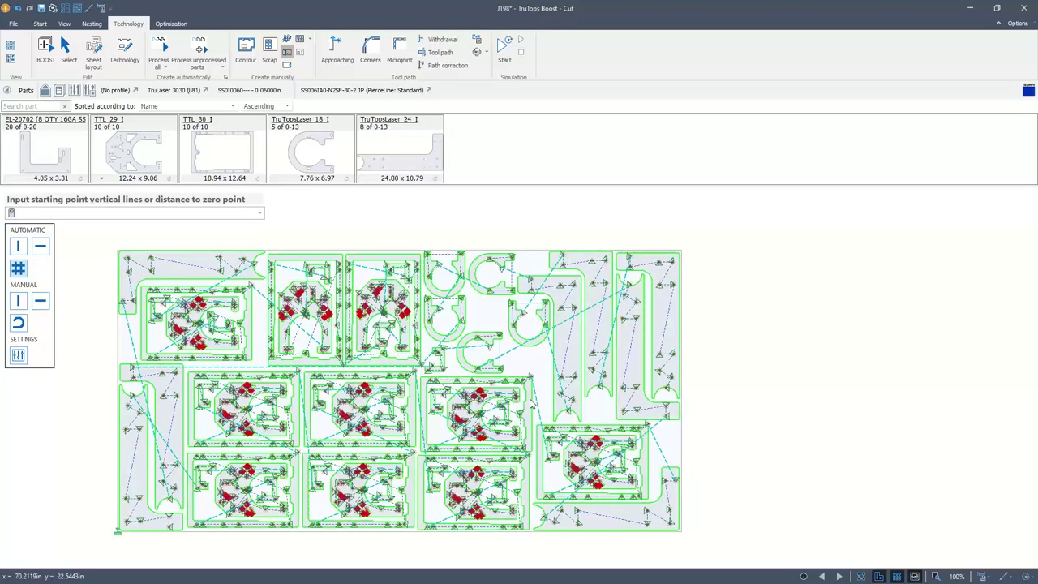
pyautogui.click(18, 374)
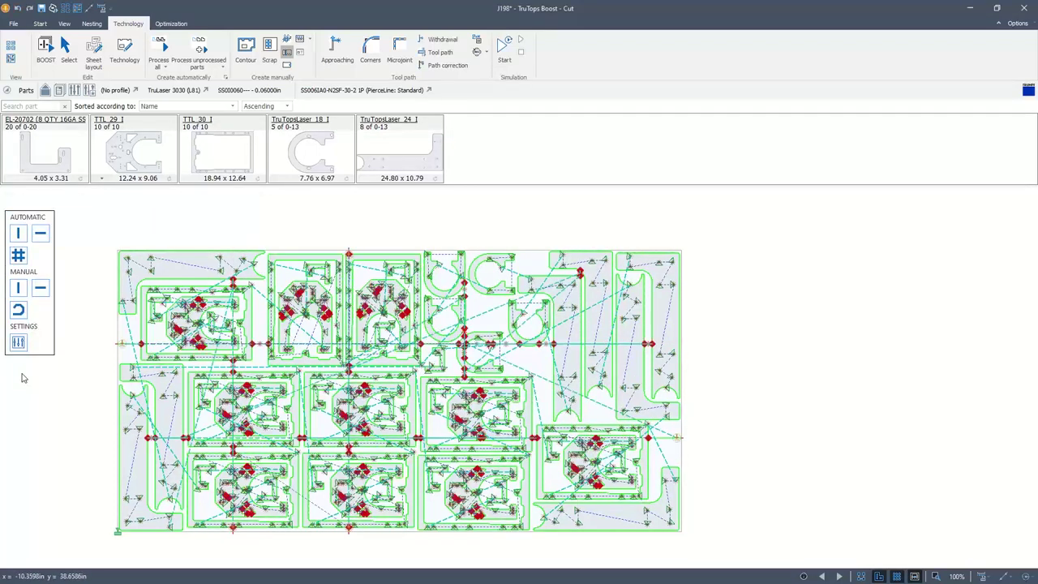
# Step: Create the NC program for J198's sheet, then close the cutting program and save changes
pyautogui.scroll(3, 357, 276)
pyautogui.scroll(6, 375, 426)
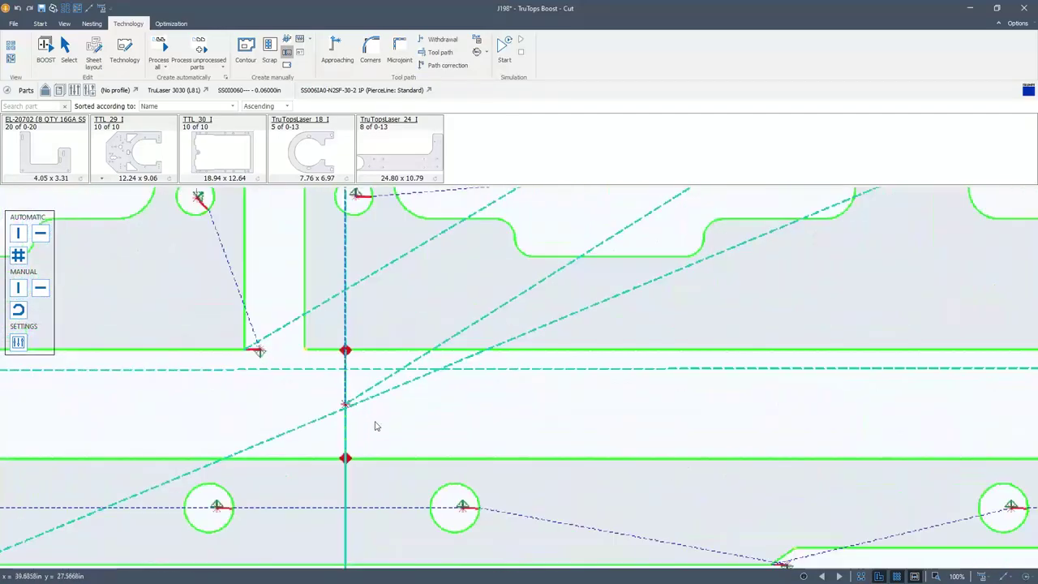
pyautogui.scroll(-9, 375, 426)
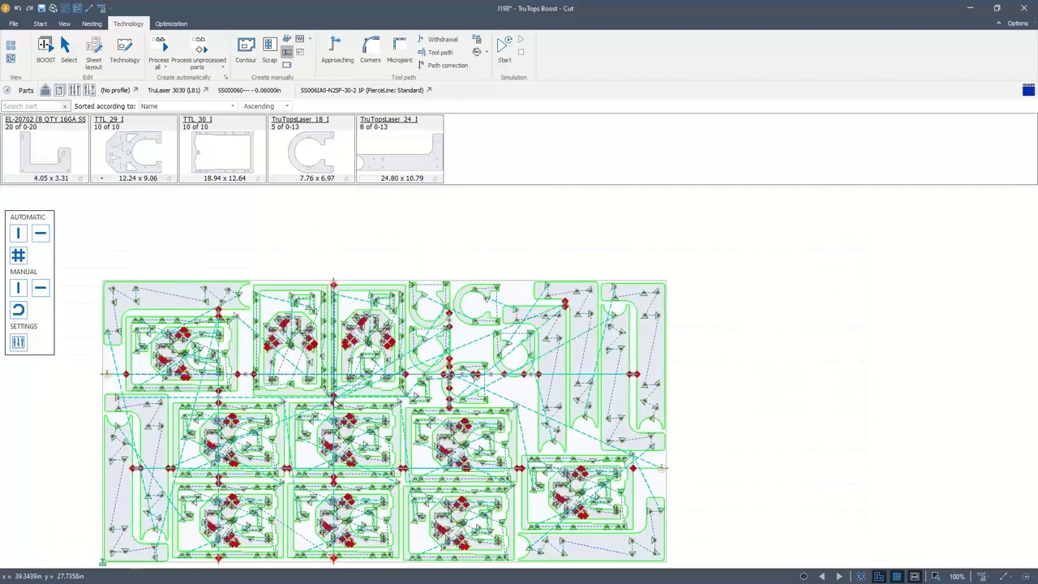
pyautogui.scroll(-2, 282, 392)
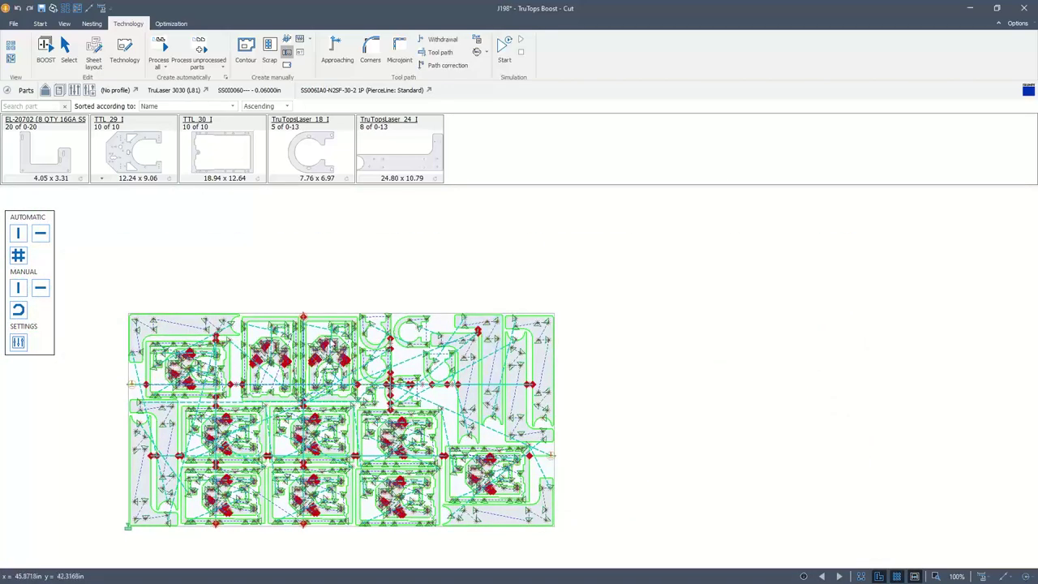
pyautogui.scroll(3, 404, 380)
pyautogui.scroll(-2, 330, 403)
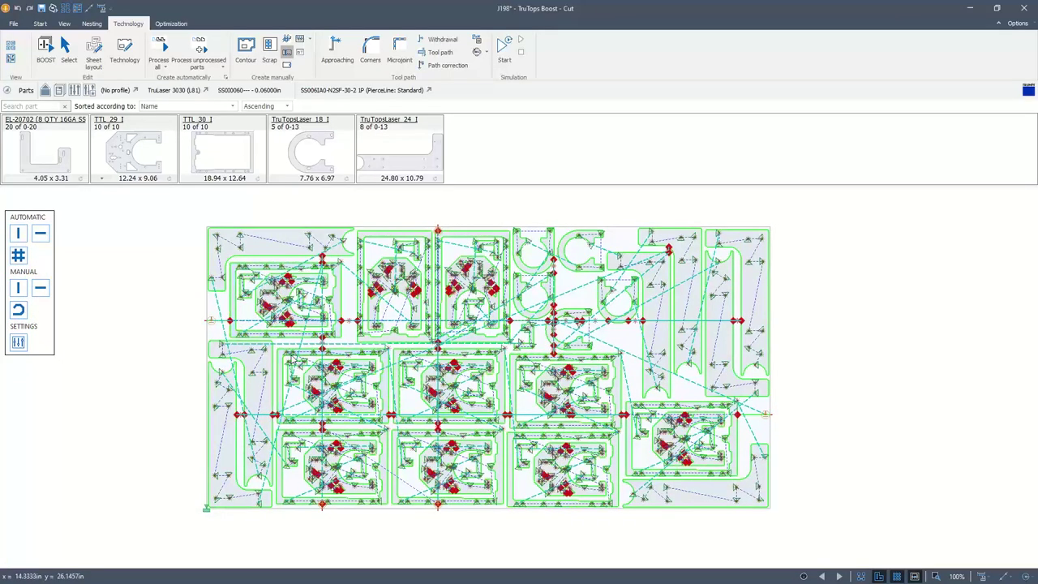
pyautogui.scroll(2, 270, 275)
pyautogui.scroll(-5, 283, 316)
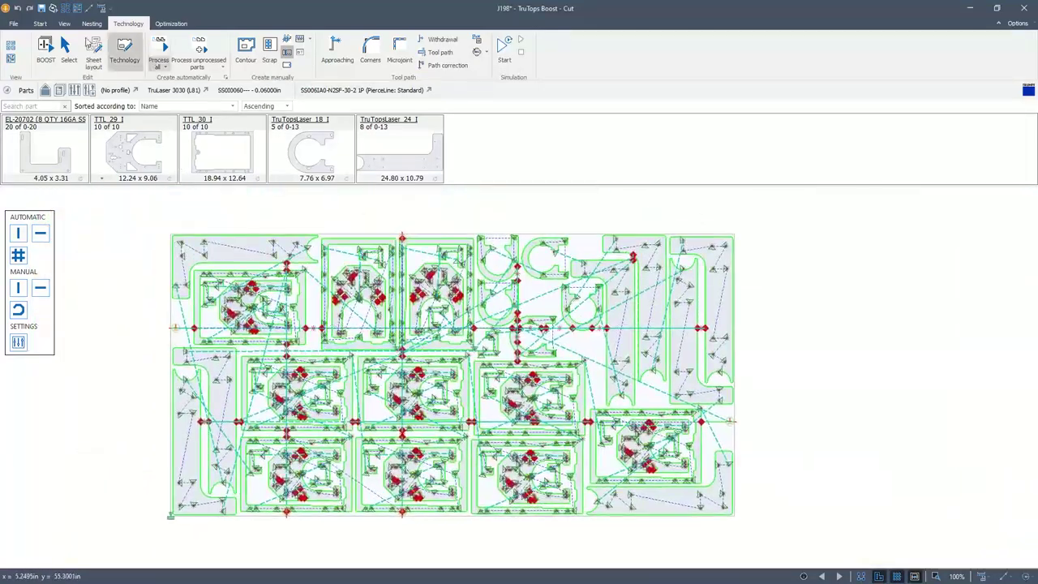
pyautogui.click(39, 24)
pyautogui.click(309, 47)
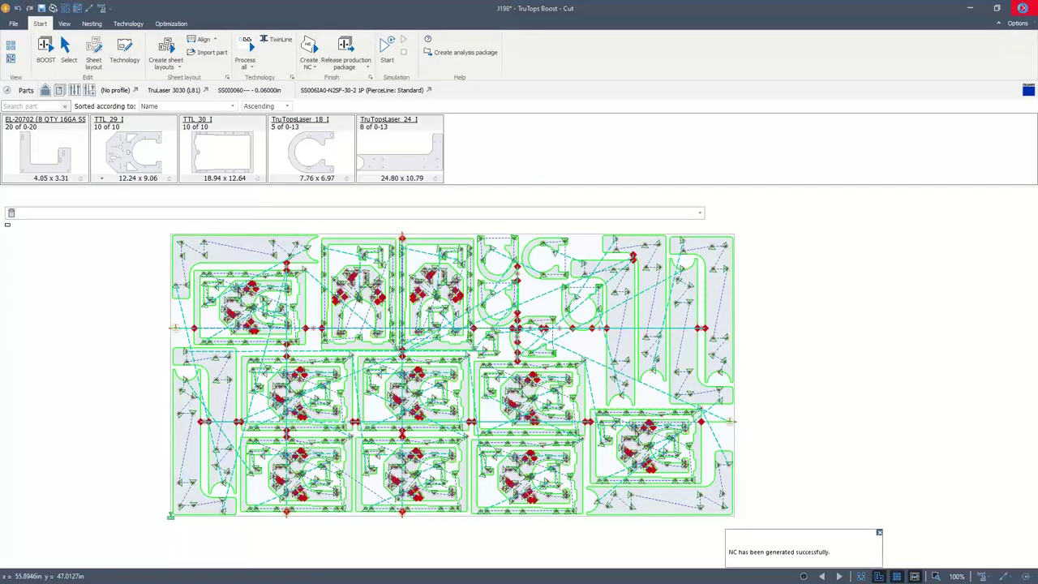
pyautogui.click(1023, 8)
pyautogui.click(556, 304)
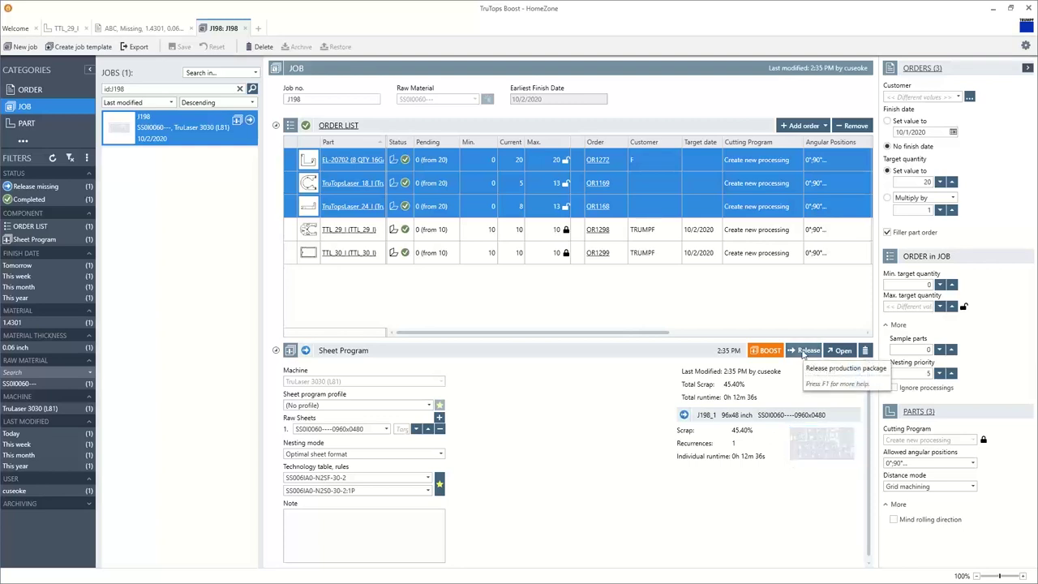
# Step: Release J198's Sheet Program (45.40% scrap, 12m 36s runtime) for production
pyautogui.click(804, 352)
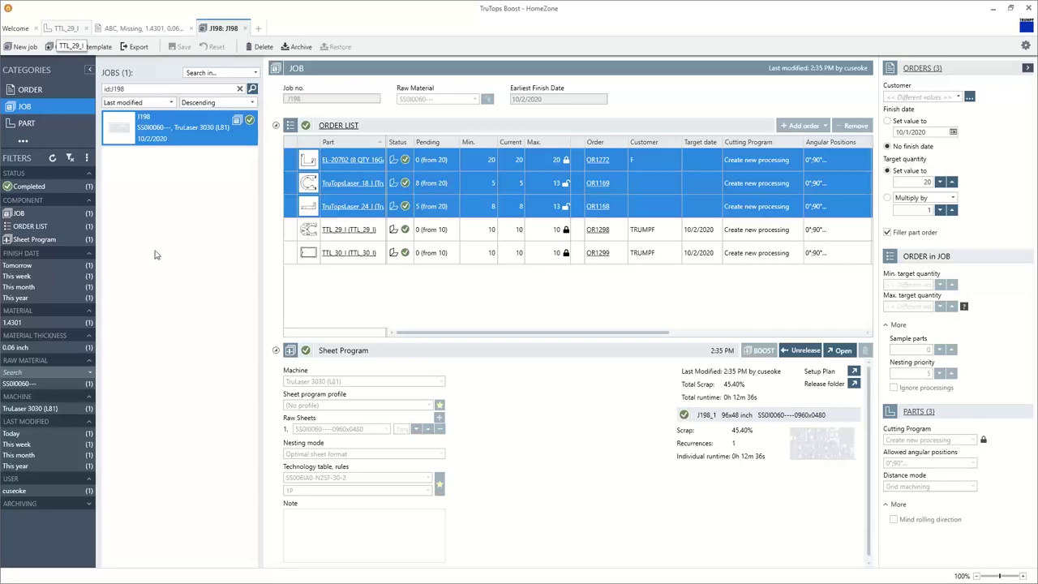
# Step: Move from the TTL_29_I part through Mountingplate_I to EngineBracket_I's part details
pyautogui.click(67, 27)
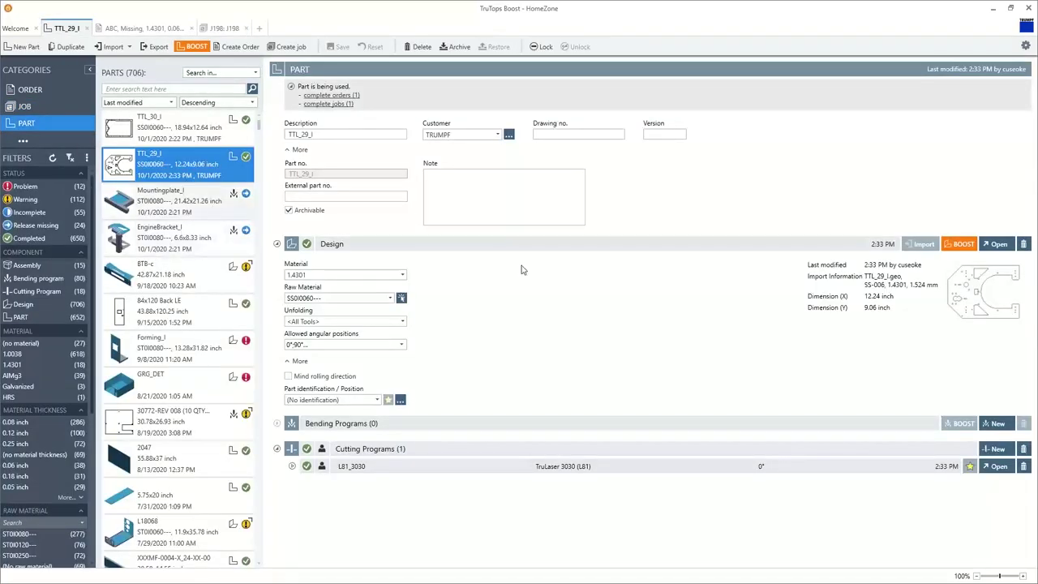
pyautogui.press('Down')
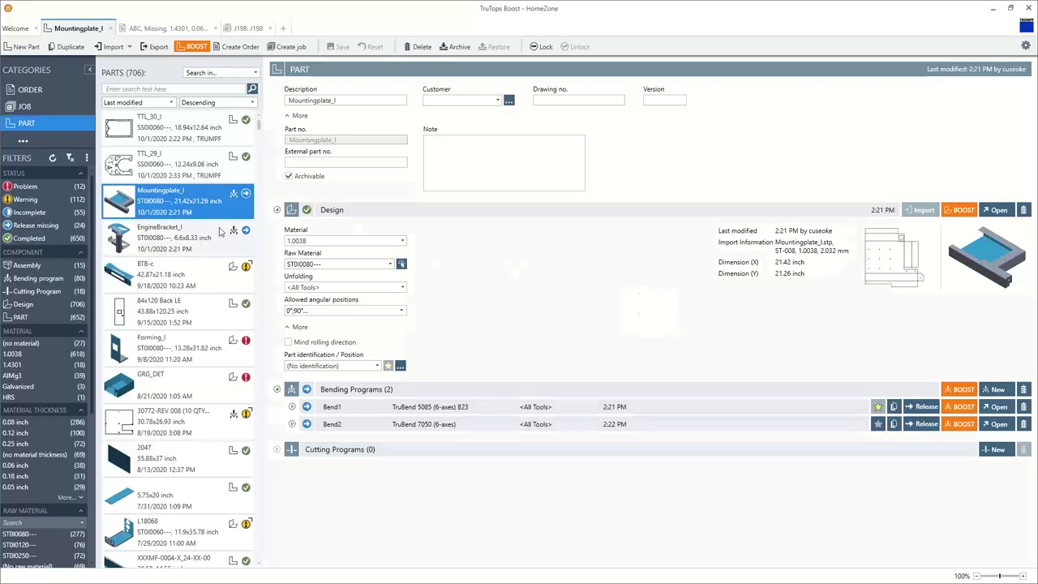
pyautogui.click(173, 253)
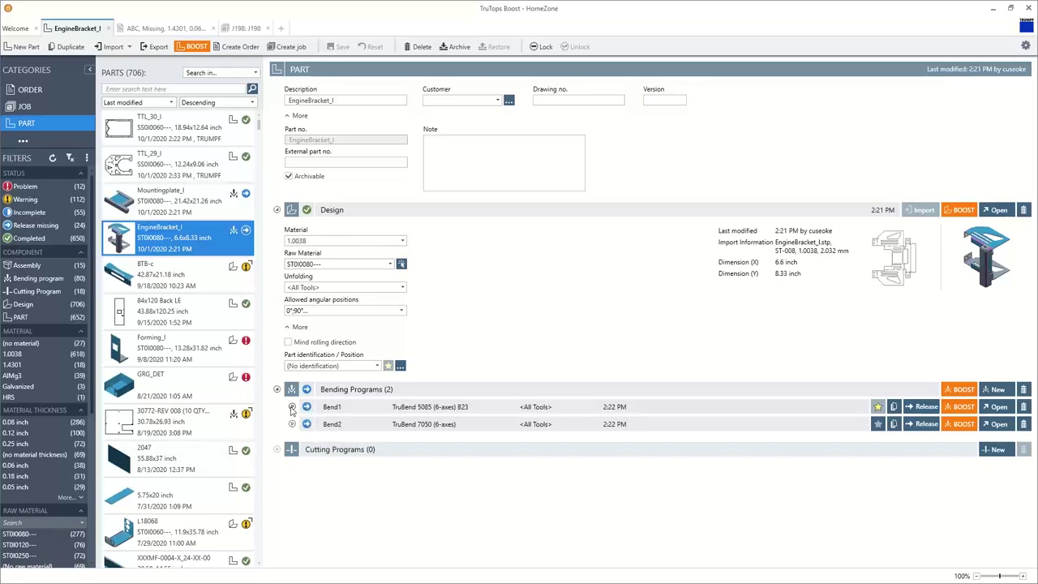
# Step: Read Bend1 and Bend2's hole-too-close-to-bend-line warnings for bends 4–6, then open Bend2
pyautogui.click(293, 407)
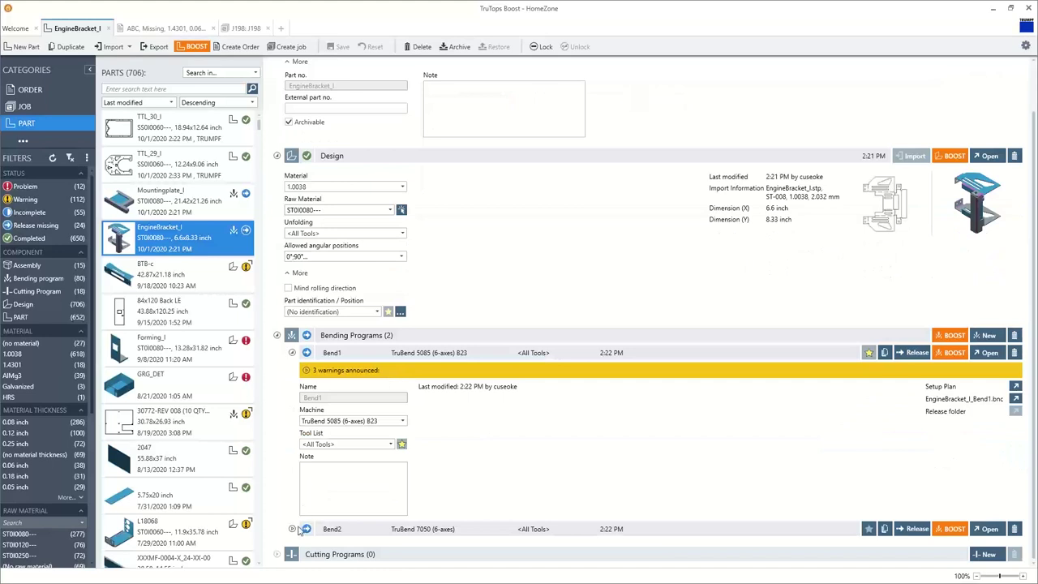
pyautogui.click(307, 371)
pyautogui.click(292, 529)
pyautogui.click(307, 444)
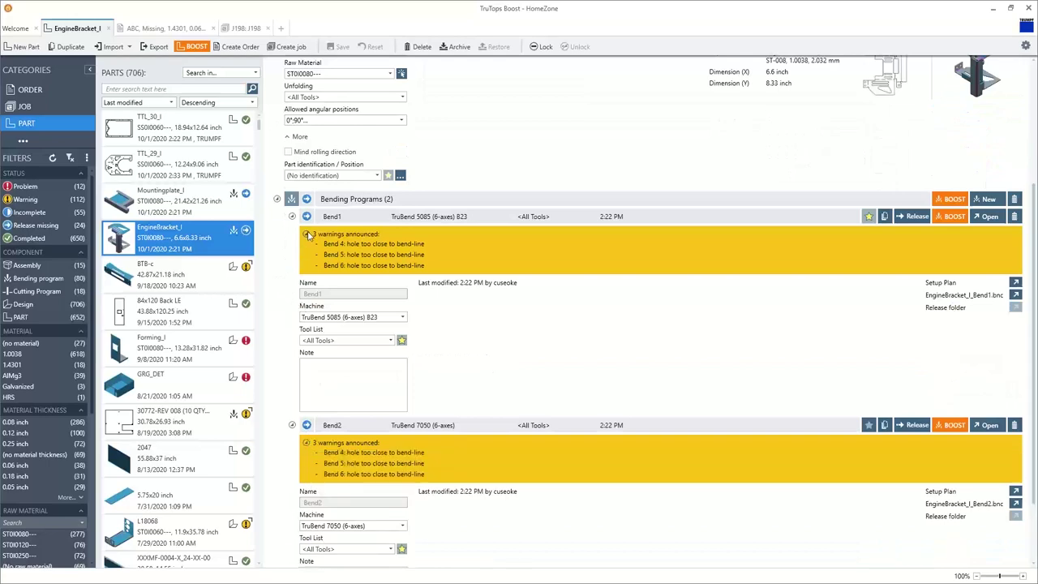
pyautogui.click(307, 234)
pyautogui.scroll(3, 314, 351)
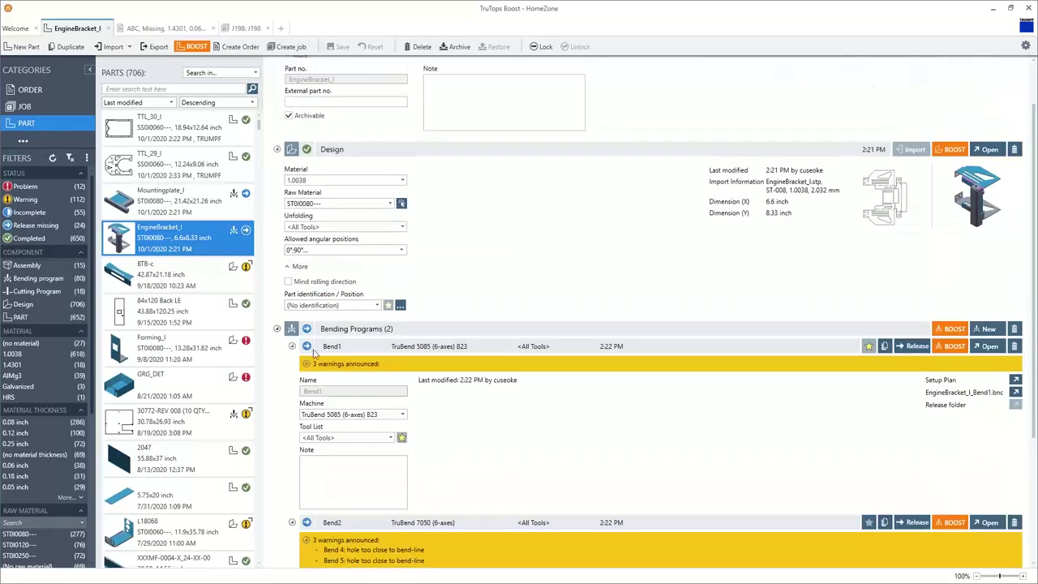
pyautogui.click(292, 347)
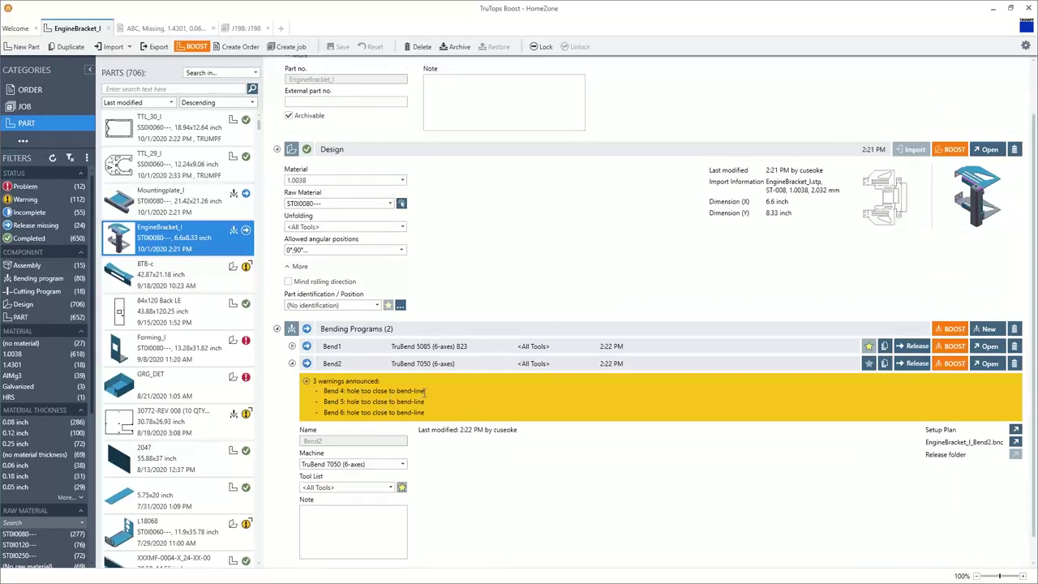
pyautogui.moveTo(423, 391); pyautogui.dragTo(329, 392)
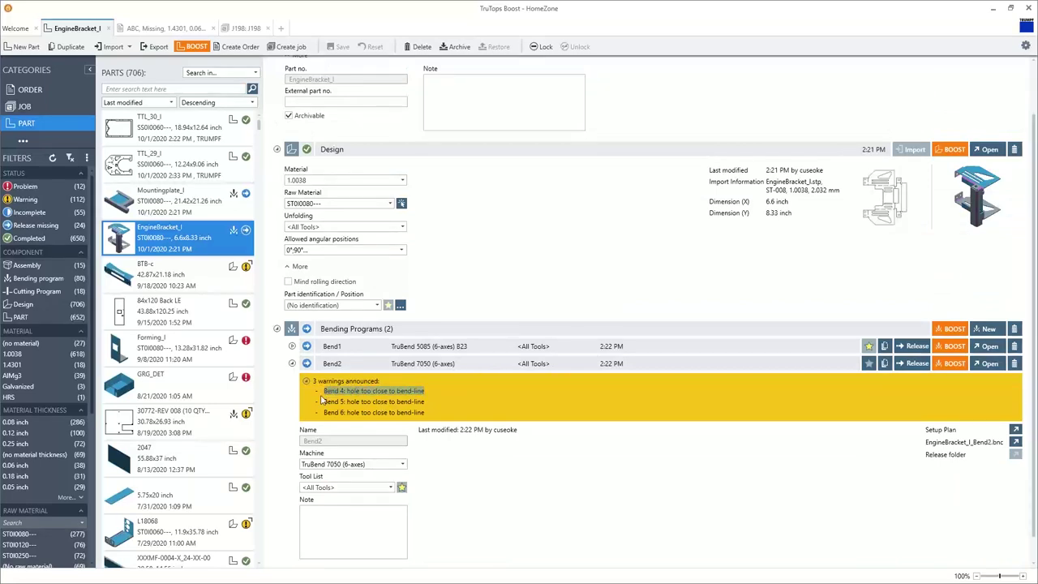
pyautogui.click(429, 411)
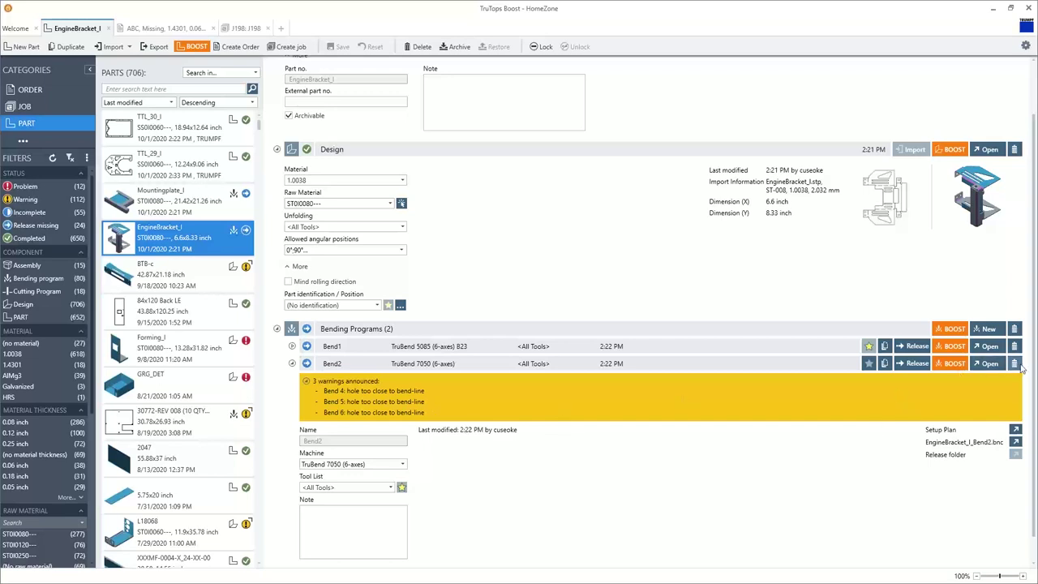
pyautogui.click(989, 364)
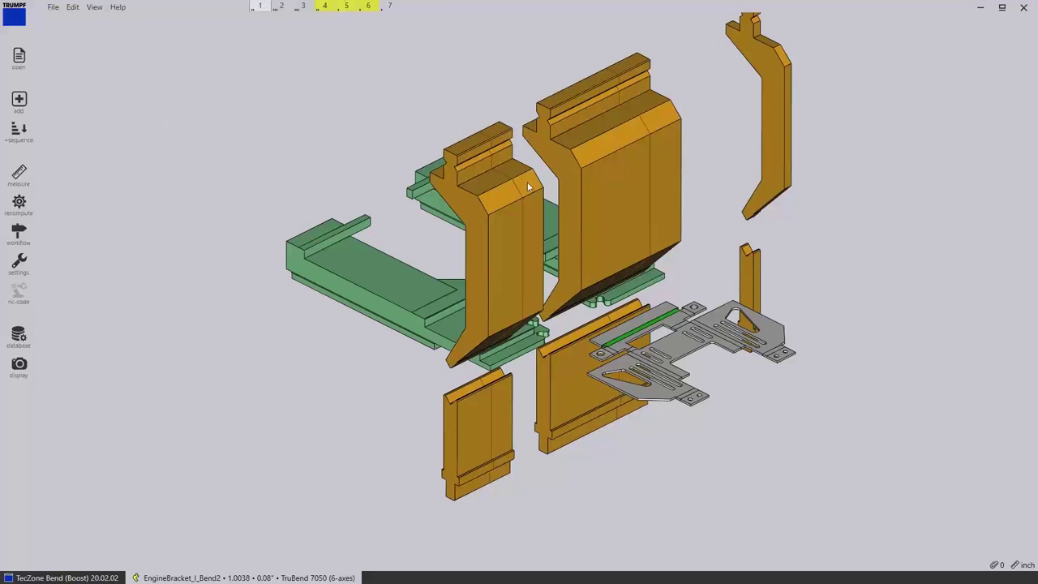
# Step: Select bend 4's EV/S-W14/84 die and orbit around it to inspect the nearby holes
pyautogui.moveTo(294, 26)
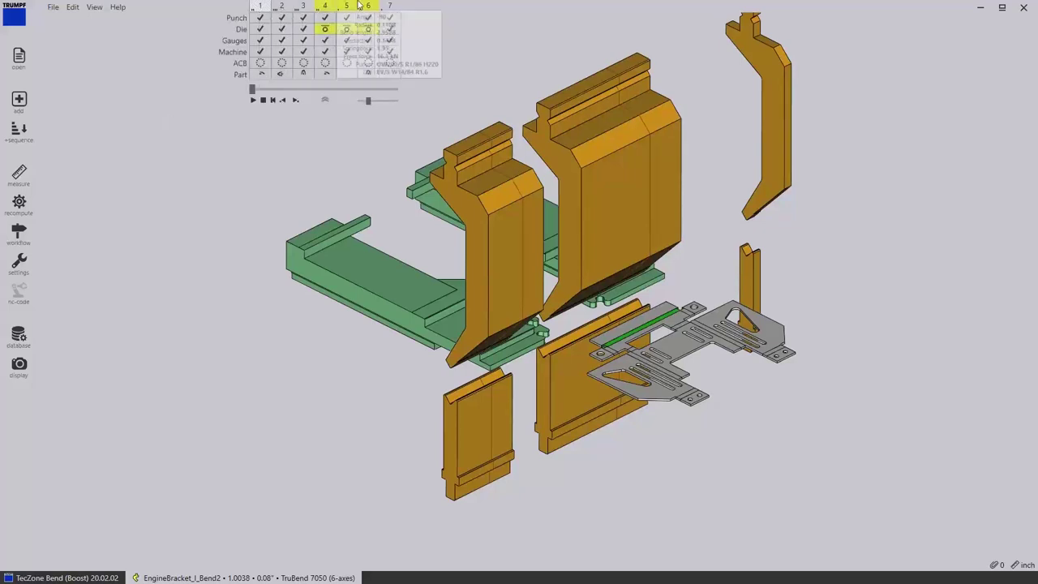
pyautogui.moveTo(388, 4)
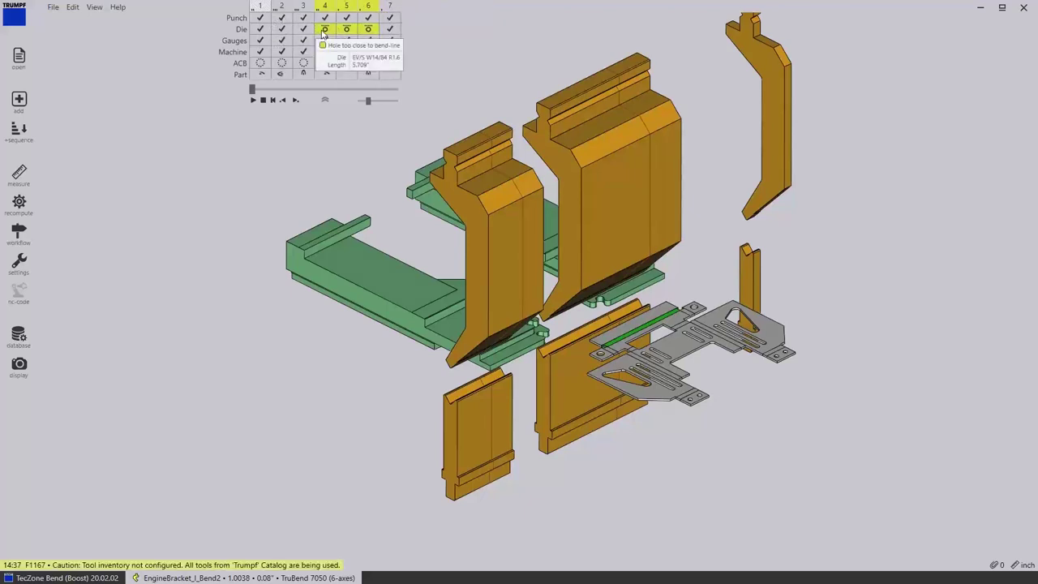
pyautogui.moveTo(376, 31)
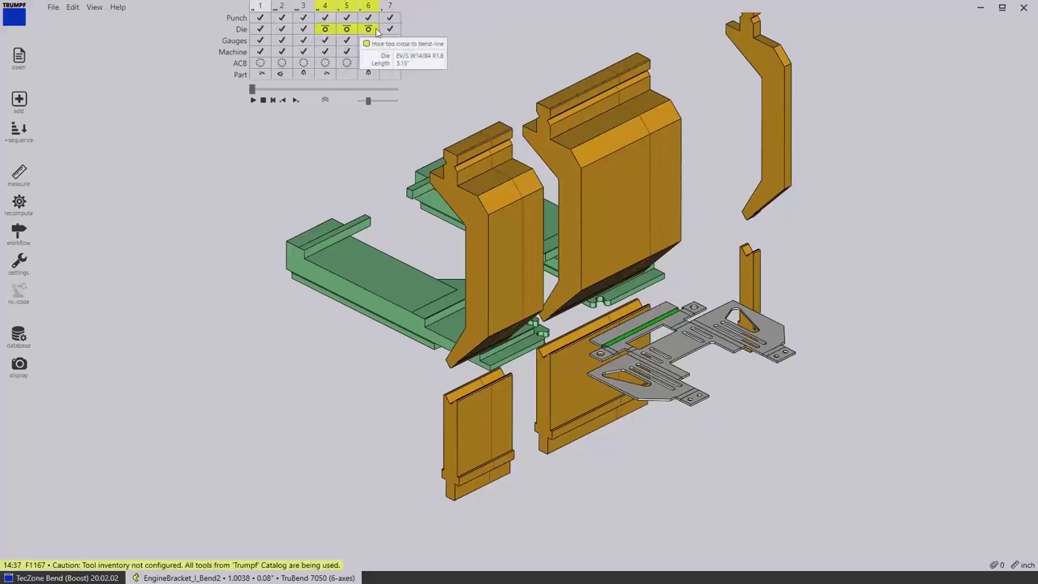
pyautogui.click(323, 30)
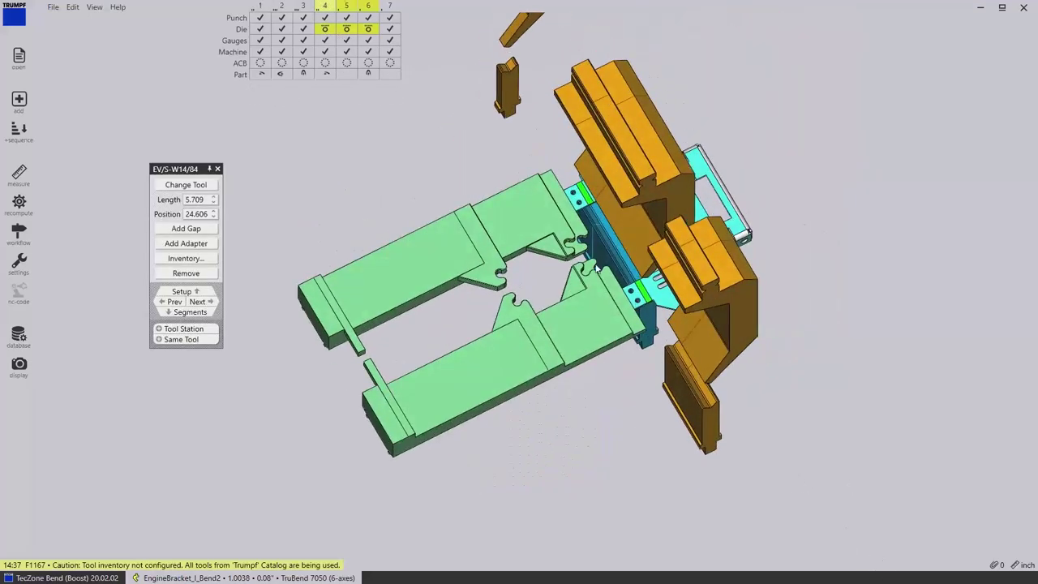
pyautogui.scroll(10, 598, 269)
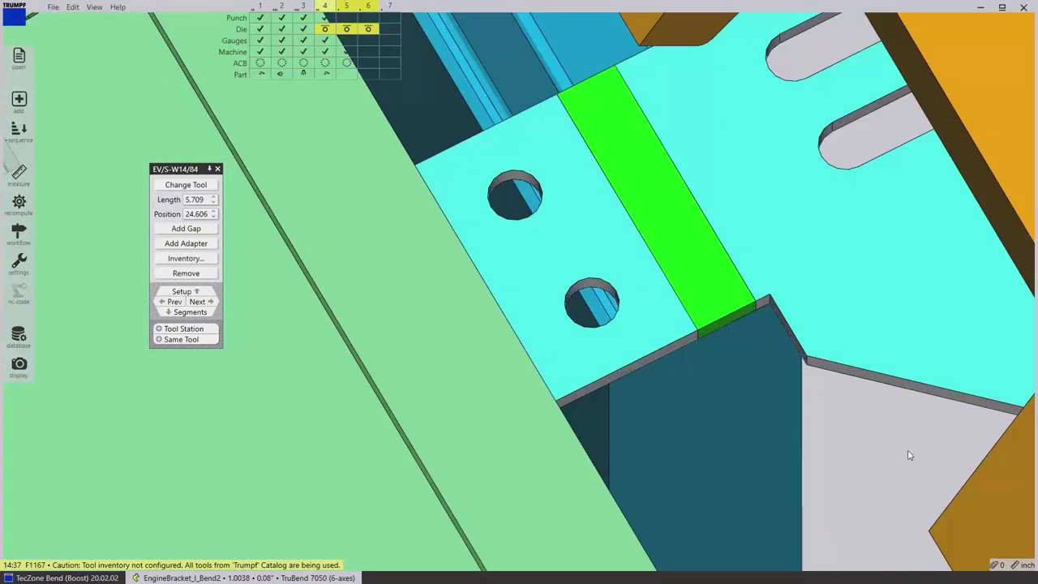
pyautogui.moveTo(909, 456); pyautogui.dragTo(695, 201, button='middle')
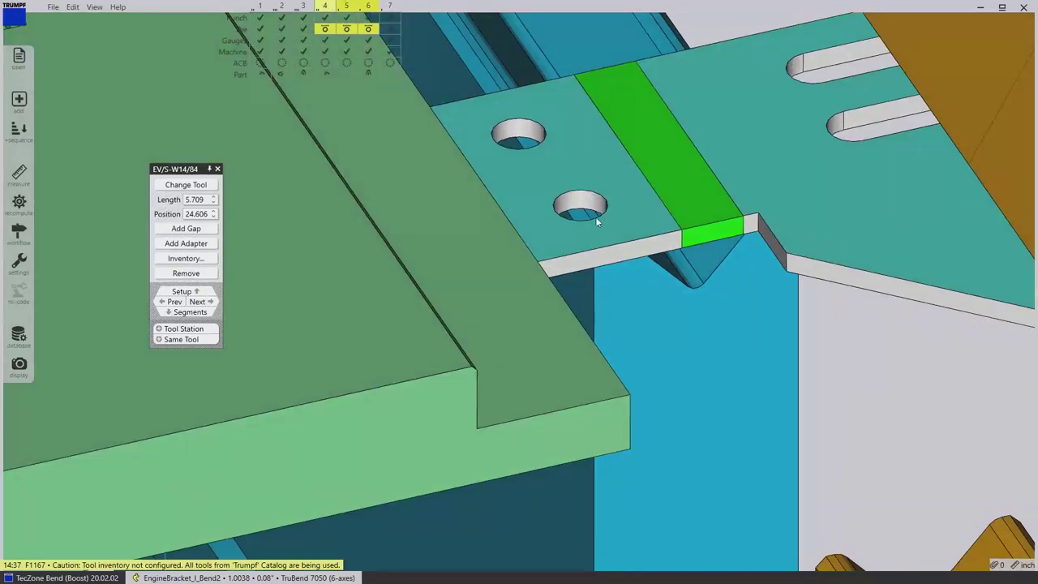
pyautogui.scroll(-6, 532, 159)
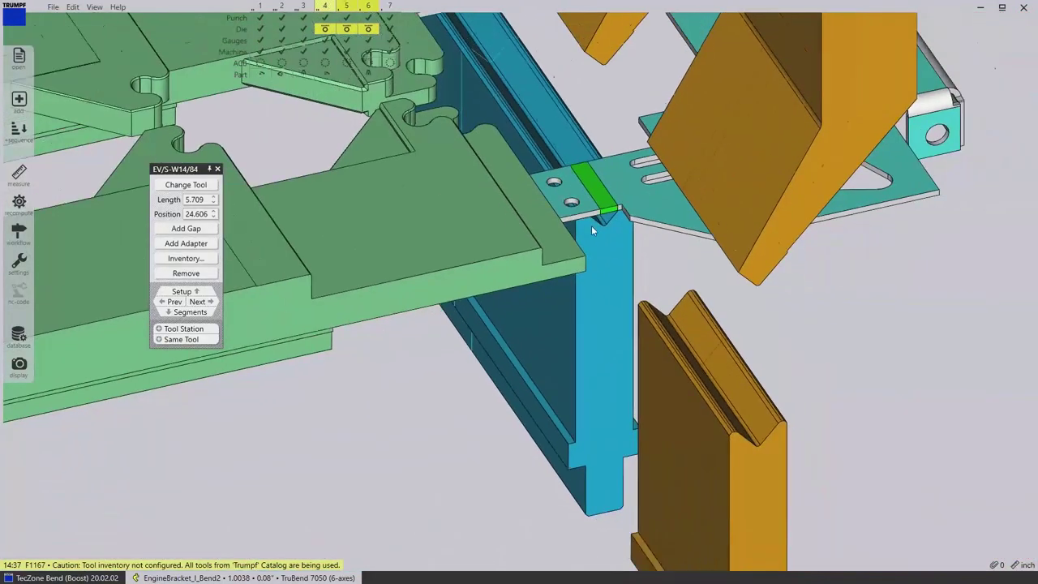
pyautogui.moveTo(592, 227); pyautogui.dragTo(855, 448, button='middle')
pyautogui.moveTo(867, 485); pyautogui.dragTo(642, 511, button='middle')
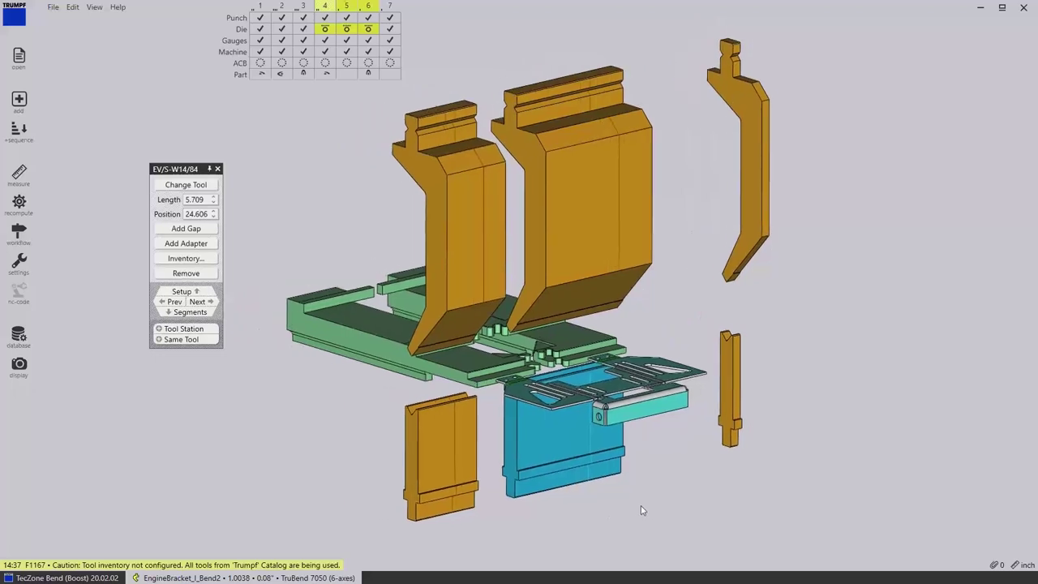
# Step: Select all three EV/S-W14/84 die pieces and browse the Replace Tool catalog for EV022
pyautogui.click(178, 339)
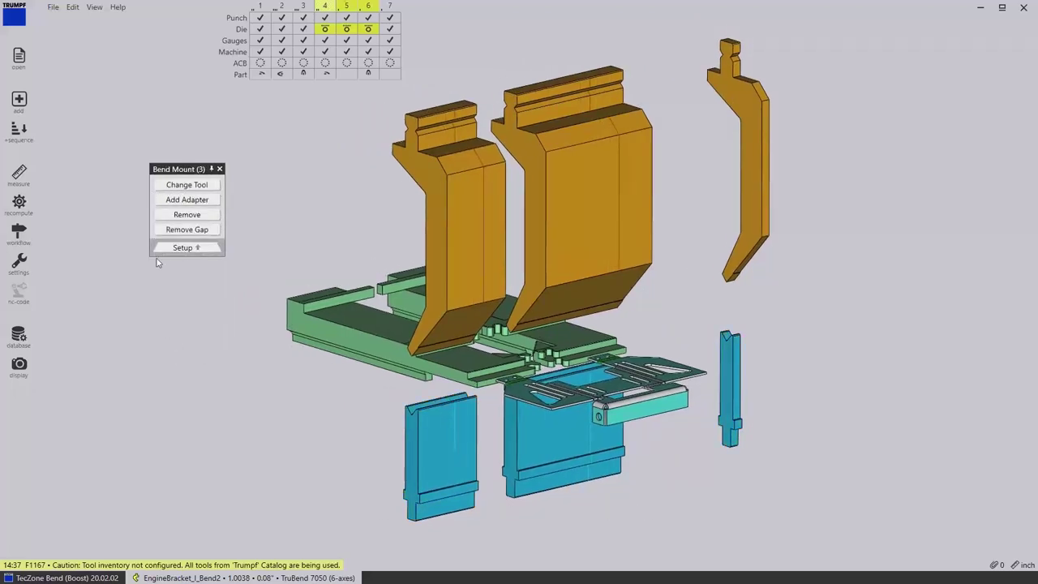
pyautogui.click(185, 185)
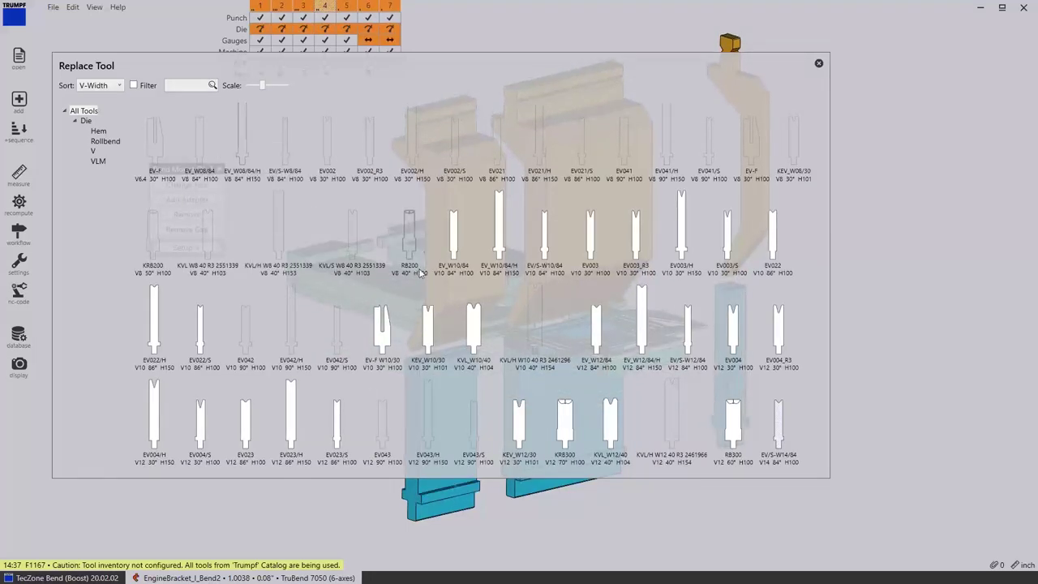
pyautogui.scroll(-5, 421, 272)
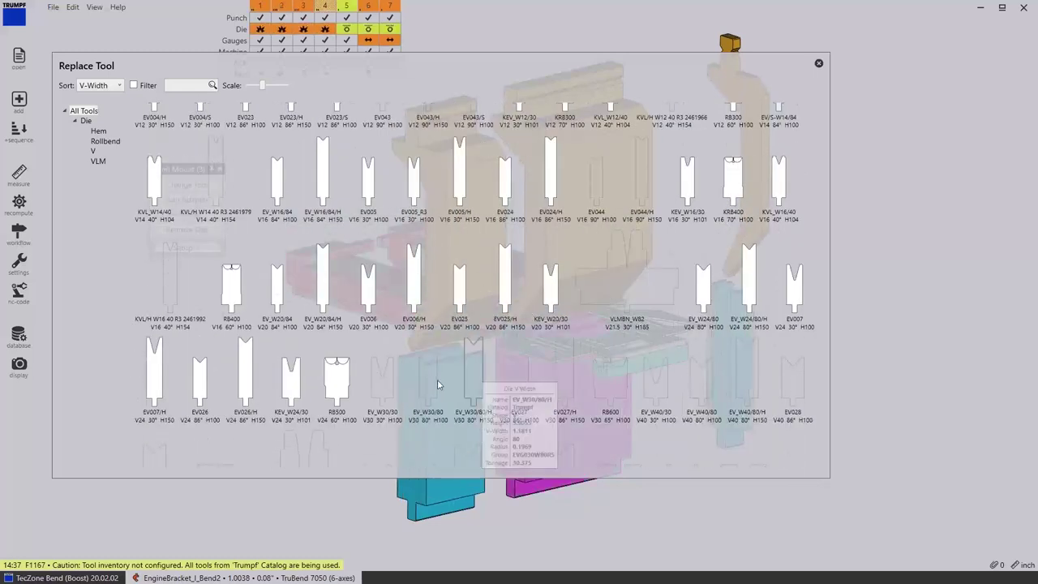
pyautogui.scroll(8, 173, 224)
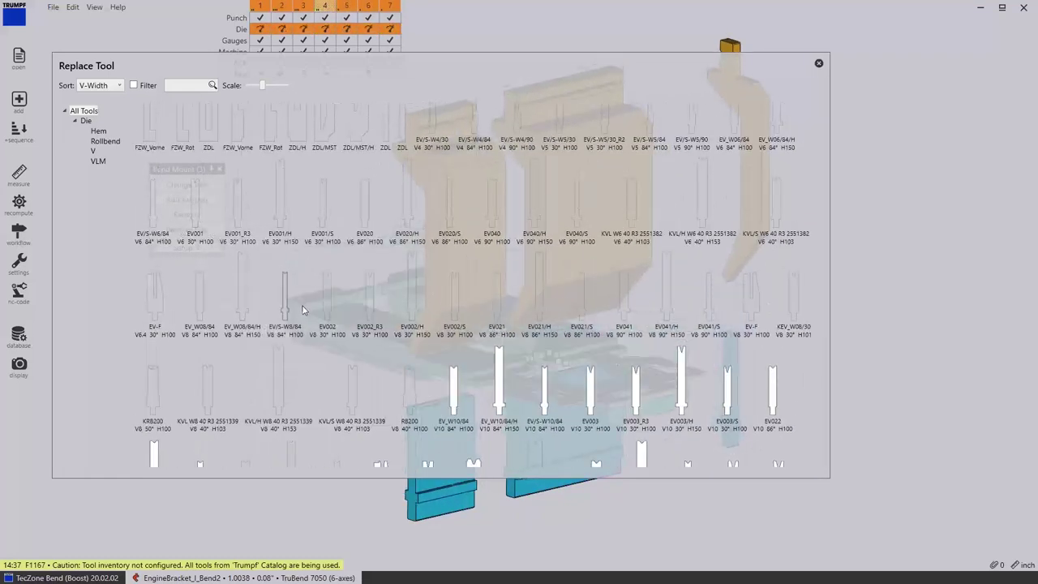
pyautogui.scroll(-3, 349, 402)
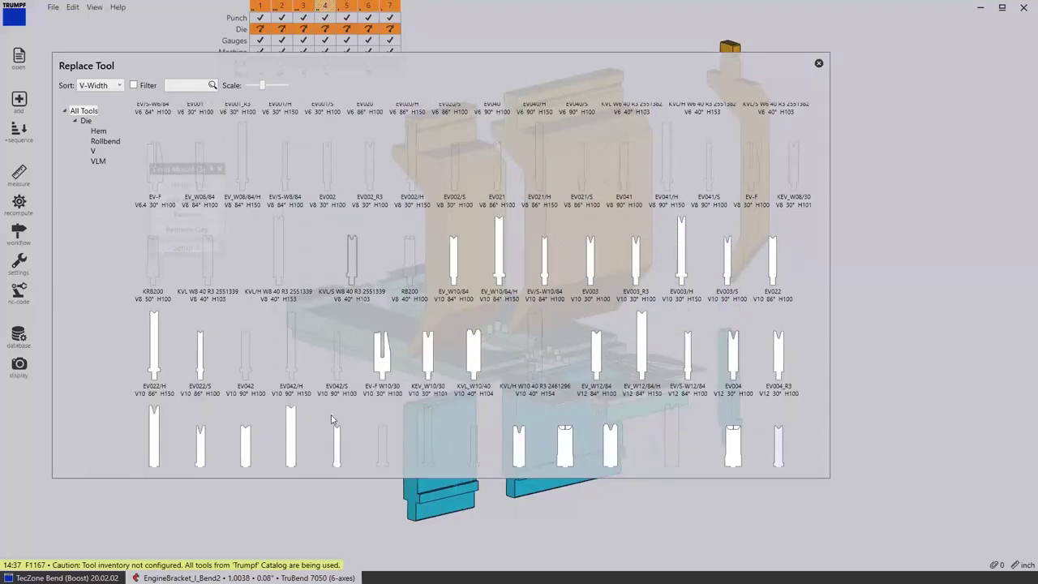
pyautogui.moveTo(289, 334)
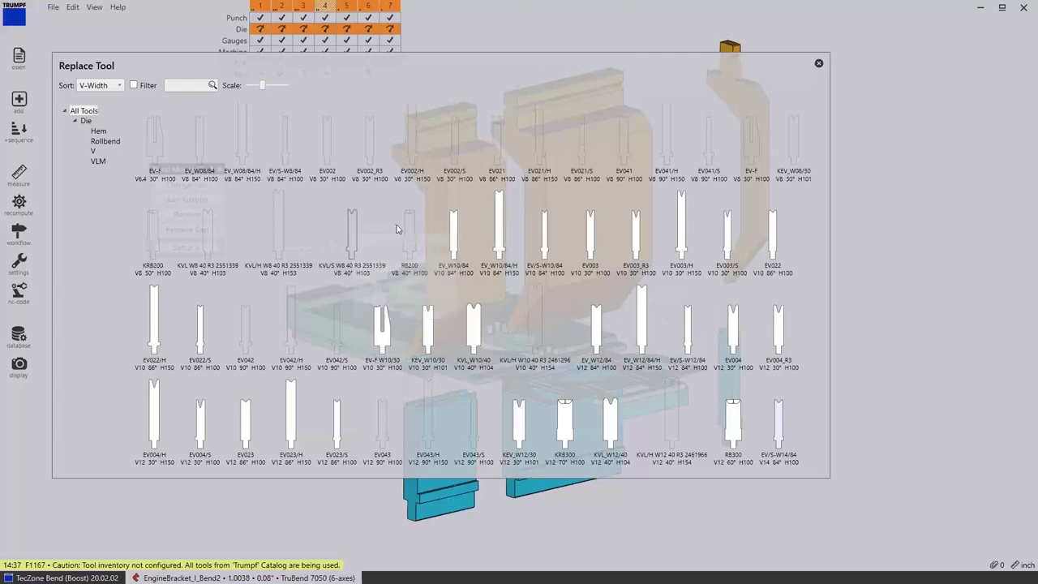
pyautogui.moveTo(266, 231)
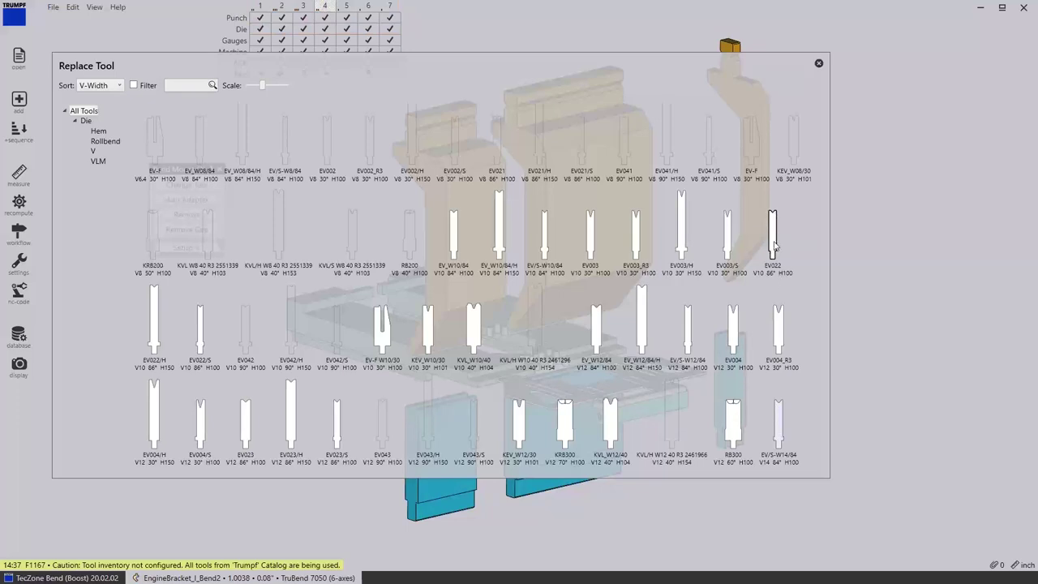
# Step: Replace the selected dies with EV022 and centre the punches, dies and bracket in 3D
pyautogui.click(774, 243)
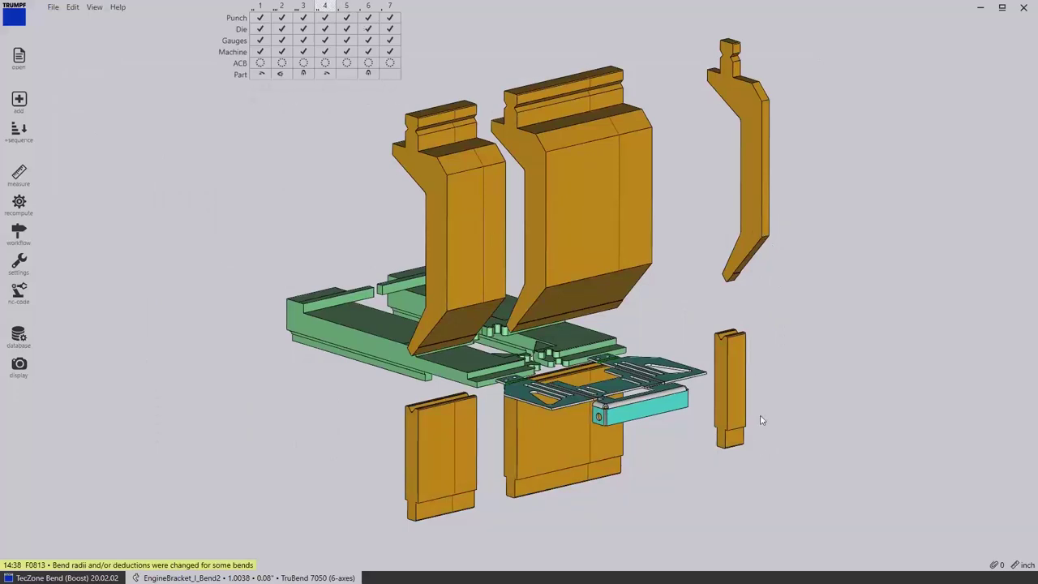
pyautogui.moveTo(732, 498); pyautogui.dragTo(638, 485, button='middle')
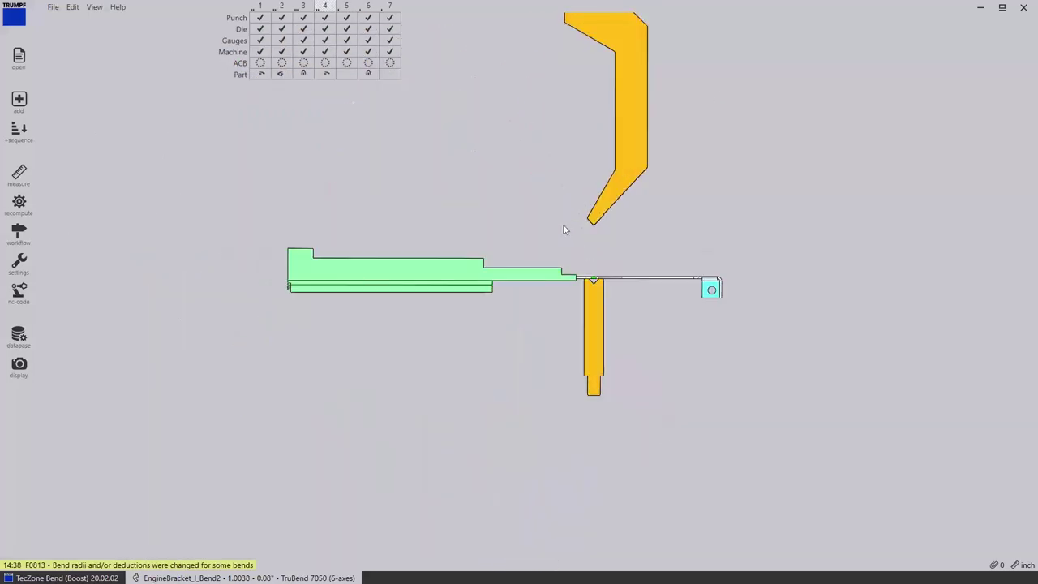
pyautogui.scroll(-3, 595, 279)
pyautogui.scroll(6, 597, 281)
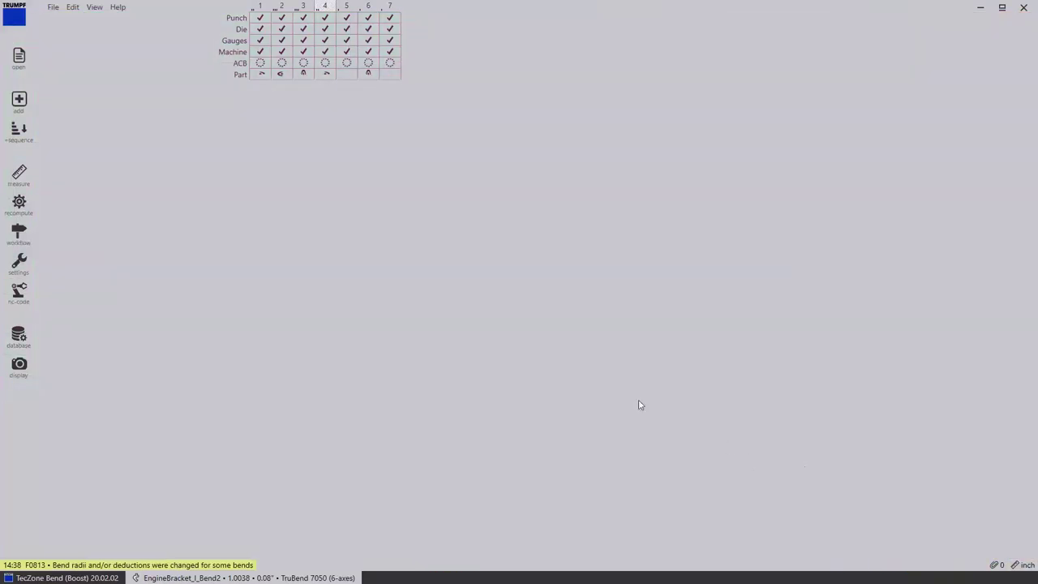
pyautogui.scroll(10, 552, 411)
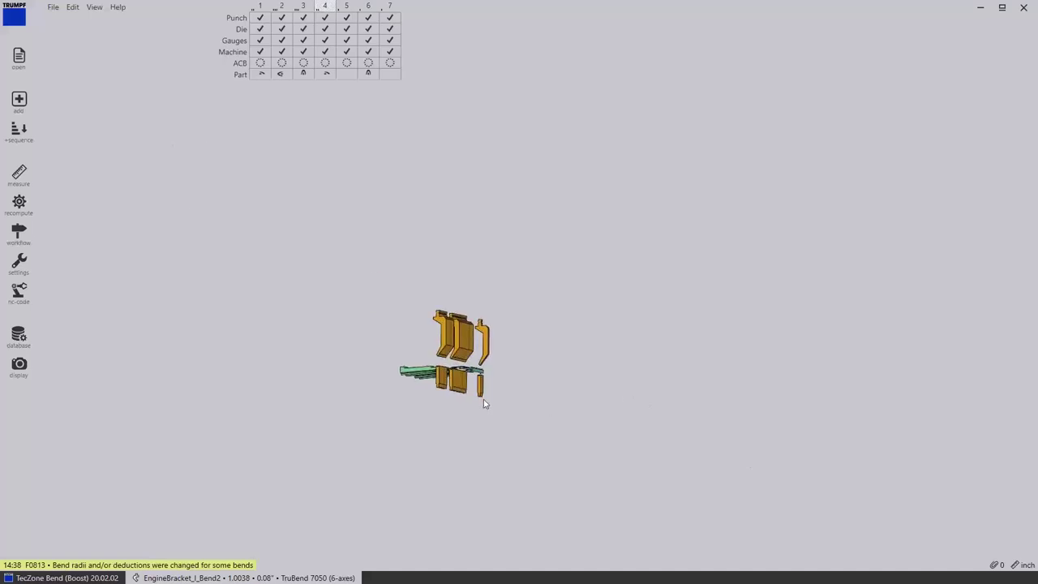
pyautogui.scroll(5, 619, 506)
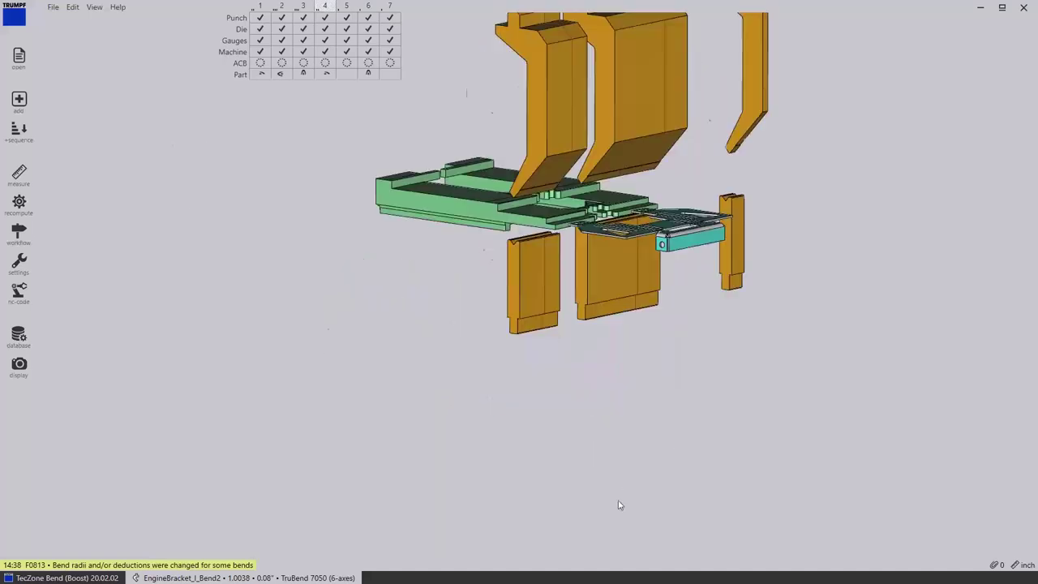
pyautogui.scroll(3, 719, 284)
pyautogui.scroll(-4, 719, 284)
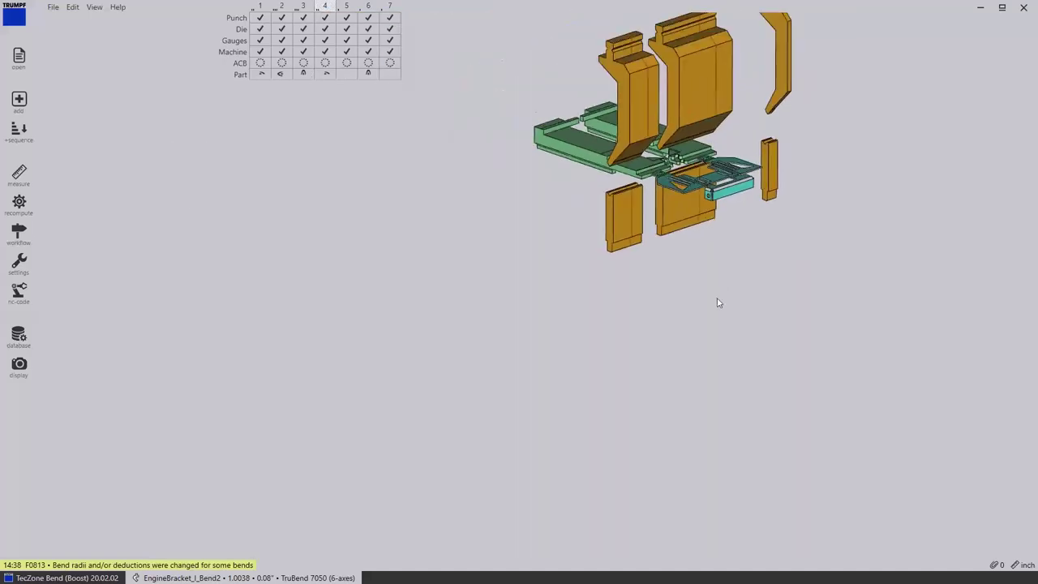
pyautogui.moveTo(718, 303); pyautogui.dragTo(548, 429, button='middle')
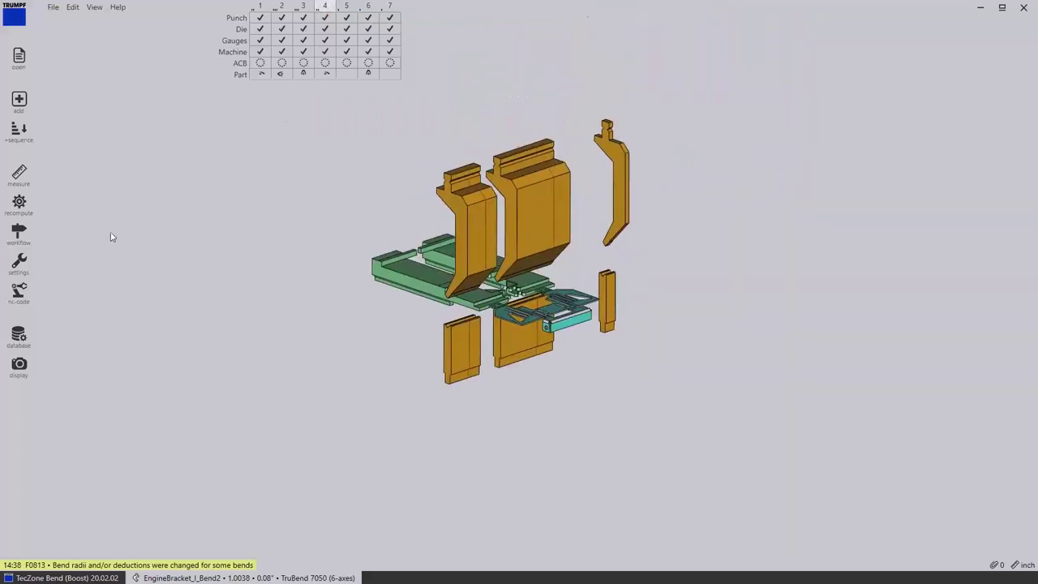
# Step: Show the machine frame, die rail, bending beam, bend guard and back-gauge mechanism
pyautogui.click(26, 365)
pyautogui.click(352, 92)
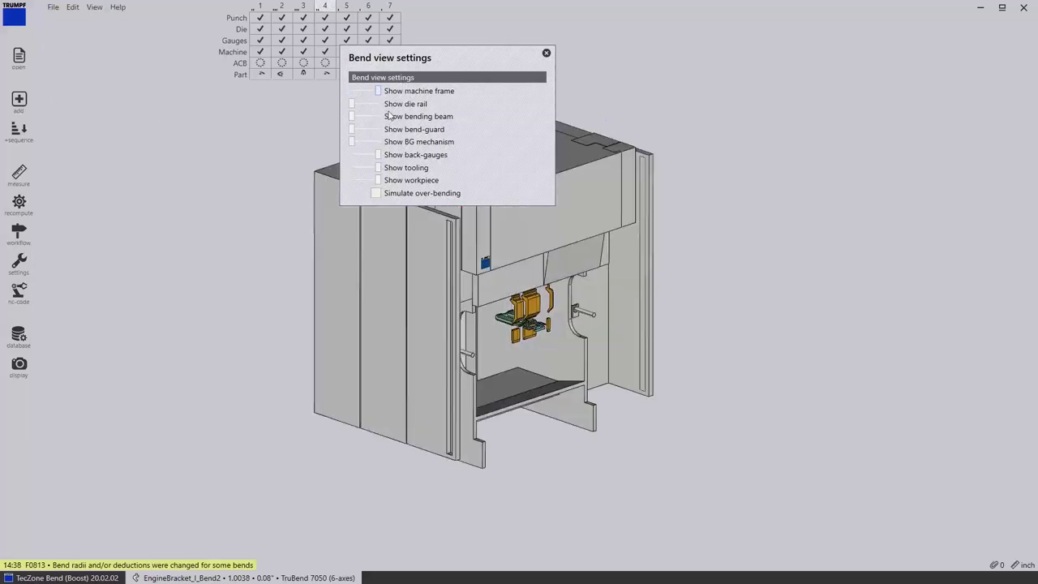
pyautogui.click(391, 106)
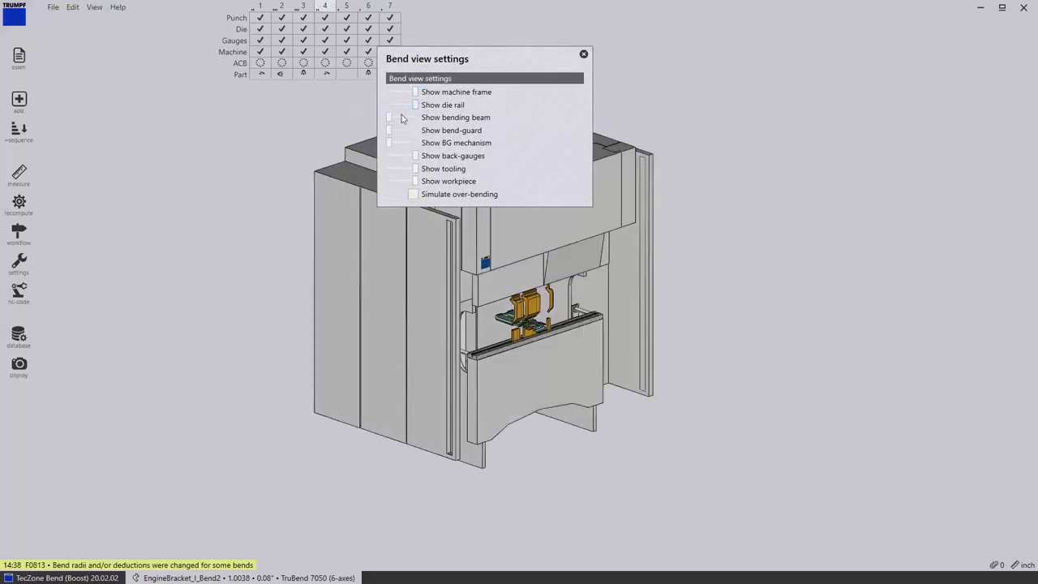
pyautogui.click(391, 118)
pyautogui.click(392, 130)
pyautogui.click(390, 143)
pyautogui.click(584, 54)
# Step: Zoom in and run the bend simulation through all seven bends
pyautogui.scroll(-2, 577, 362)
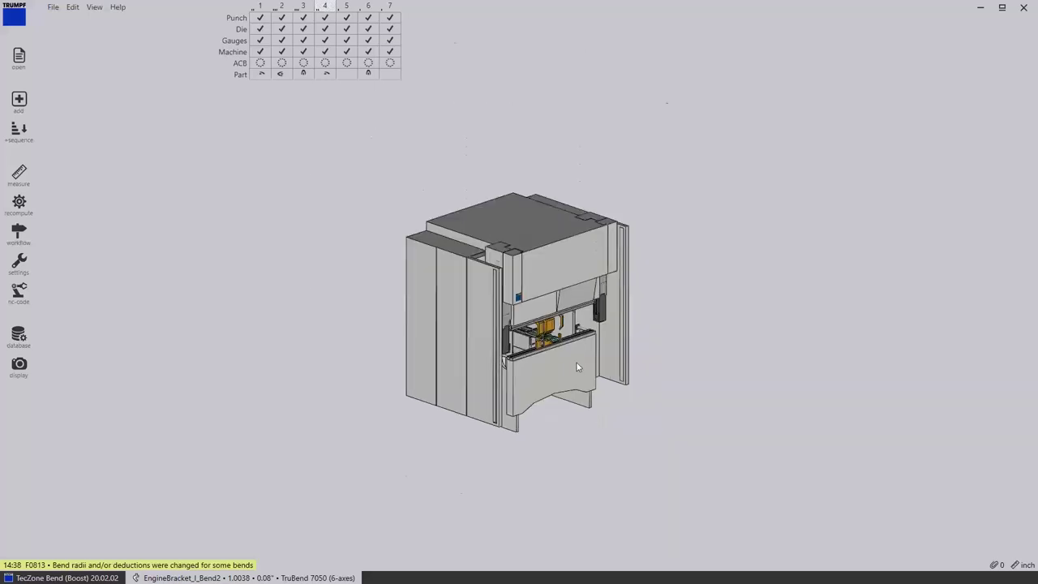
pyautogui.scroll(5, 568, 348)
pyautogui.scroll(2, 484, 209)
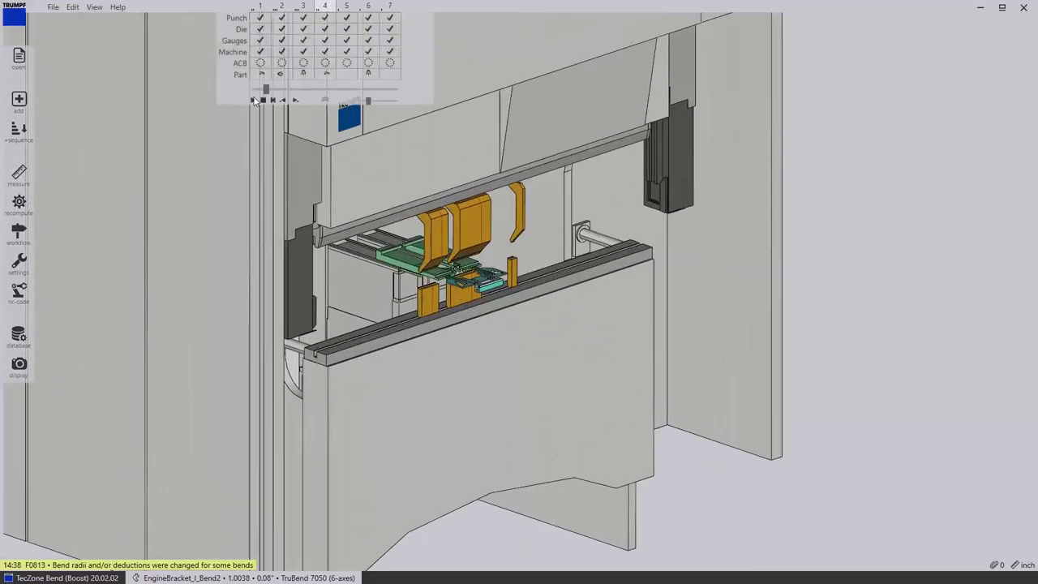
pyautogui.click(258, 99)
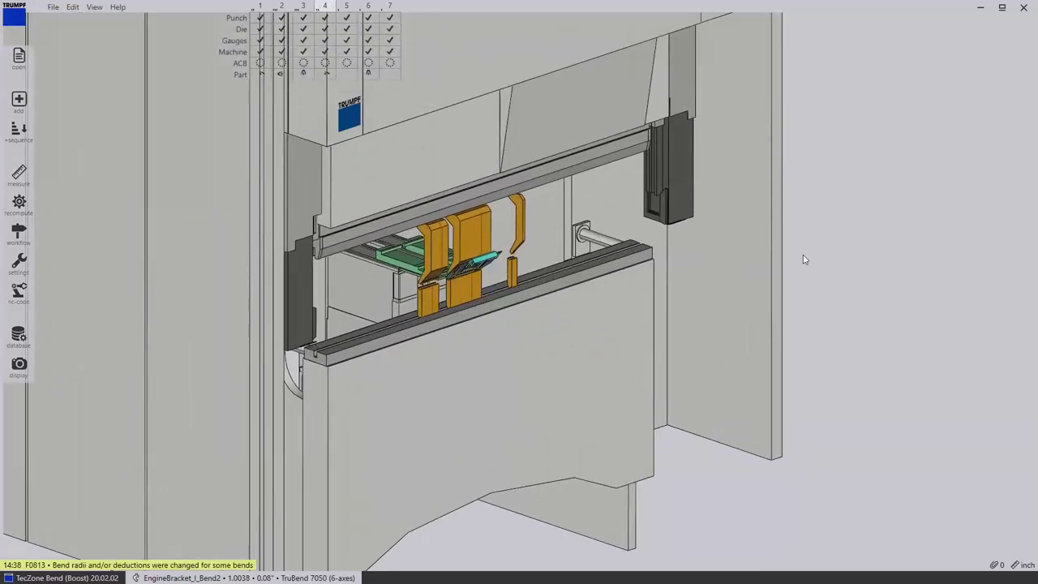
pyautogui.moveTo(264, 14)
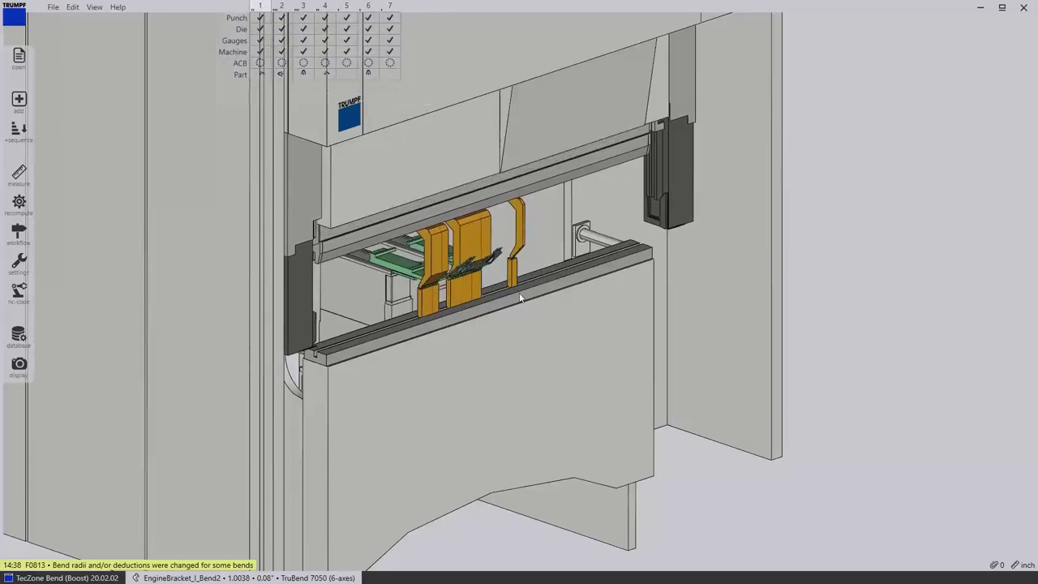
pyautogui.scroll(-1, 483, 241)
pyautogui.scroll(5, 483, 241)
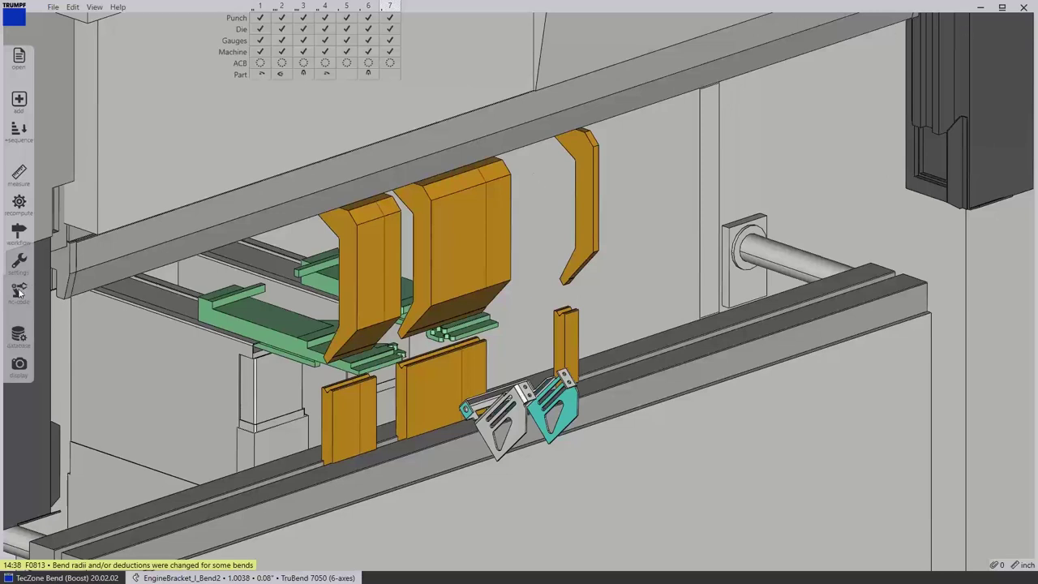
# Step: Close TecZone Bend and expand Bend2's details, revealing the unfolding-mismatch notice
pyautogui.click(1024, 6)
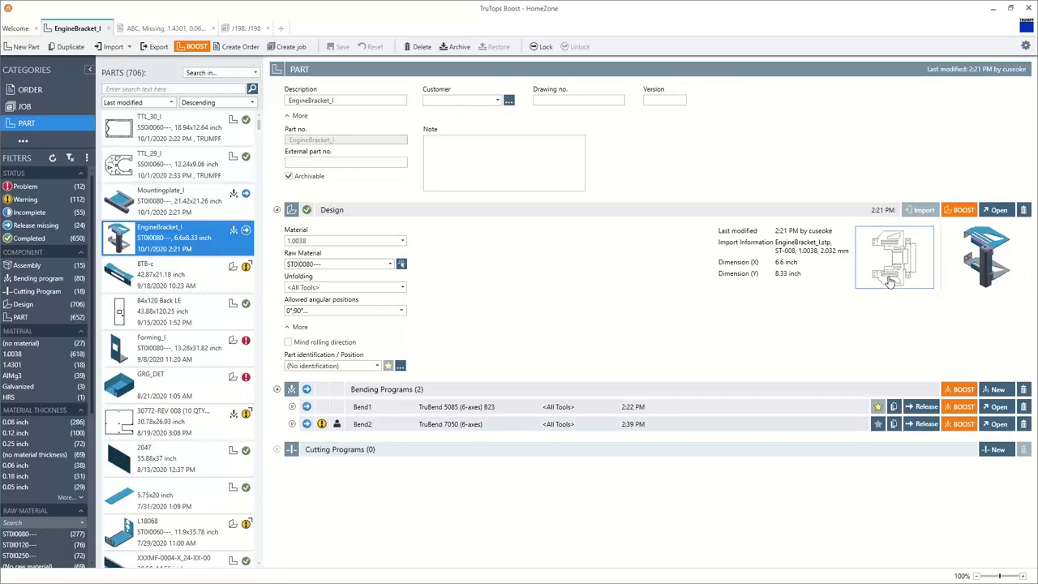
pyautogui.click(293, 425)
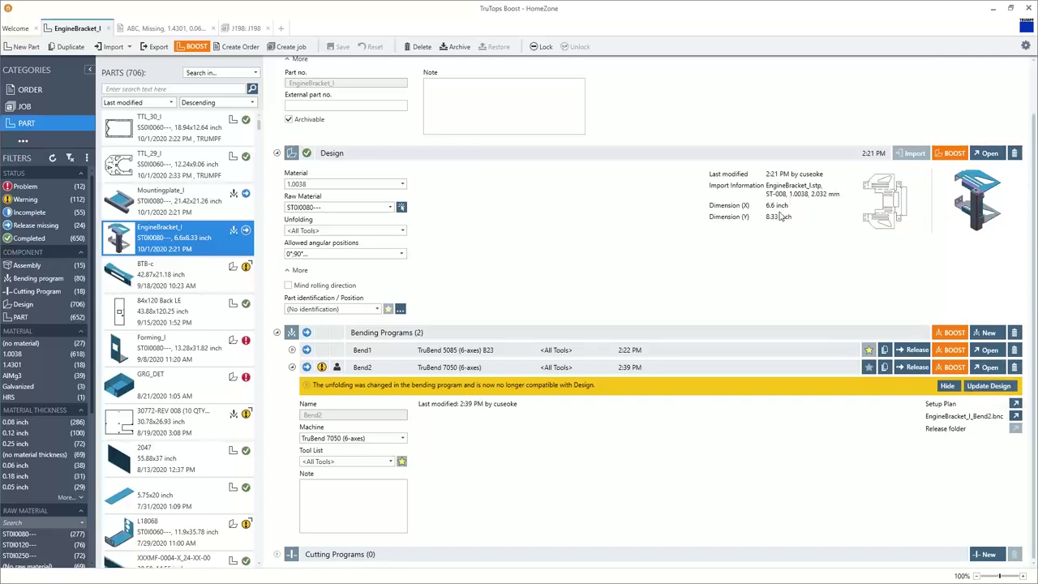
# Step: Update the EngineBracket_I design to match the new unfolding
pyautogui.click(989, 386)
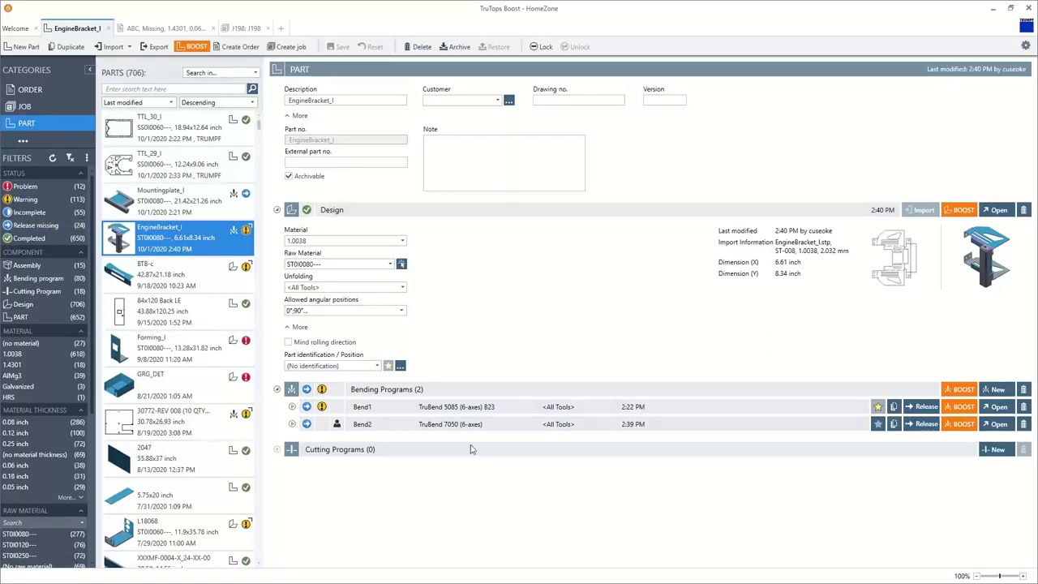
pyautogui.click(293, 407)
pyautogui.click(293, 407)
# Step: Reboost Bend1 with Recalculate and release both bending programs
pyautogui.click(961, 406)
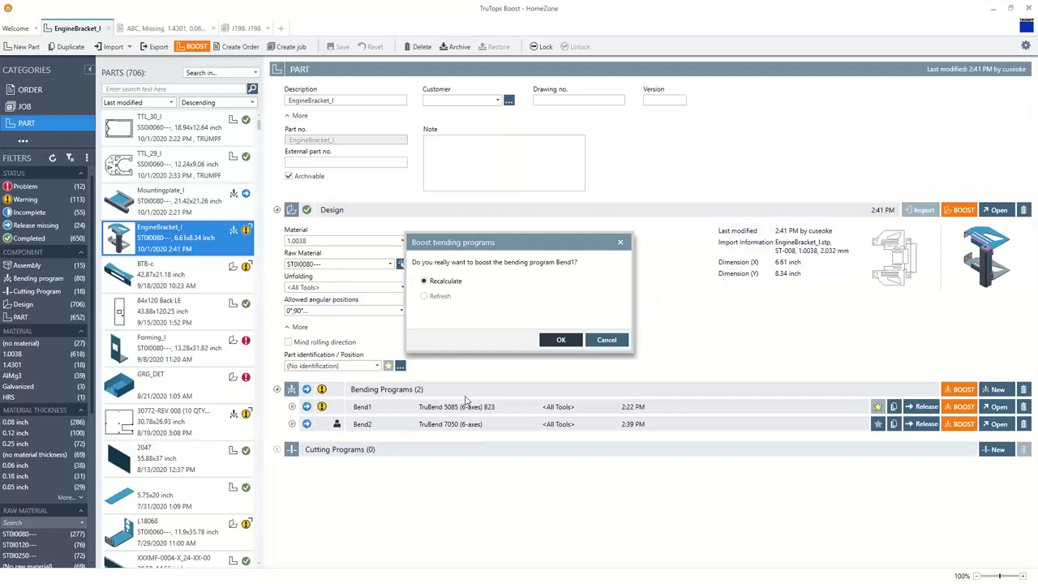
pyautogui.click(566, 341)
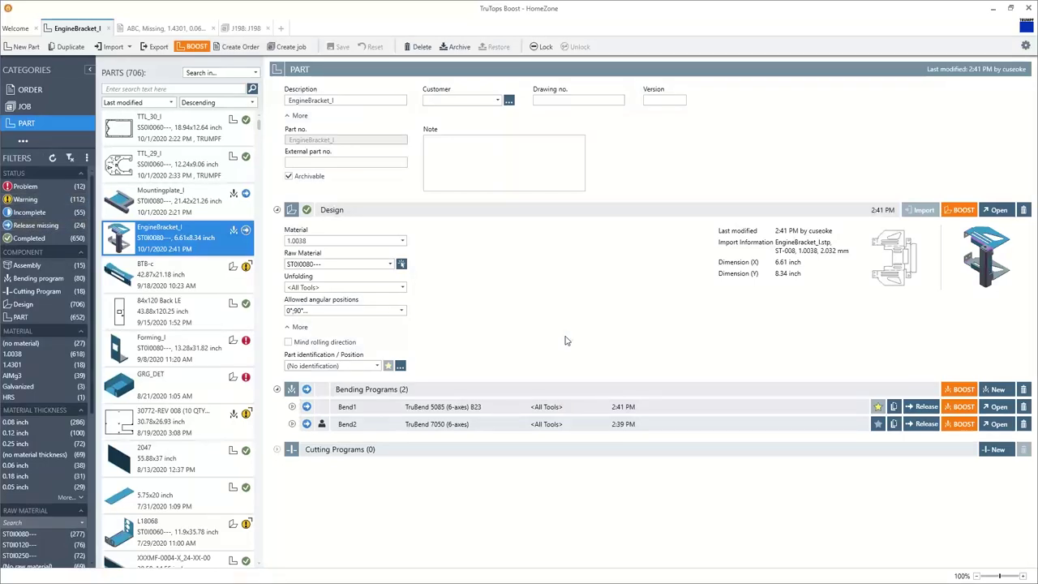
pyautogui.click(926, 424)
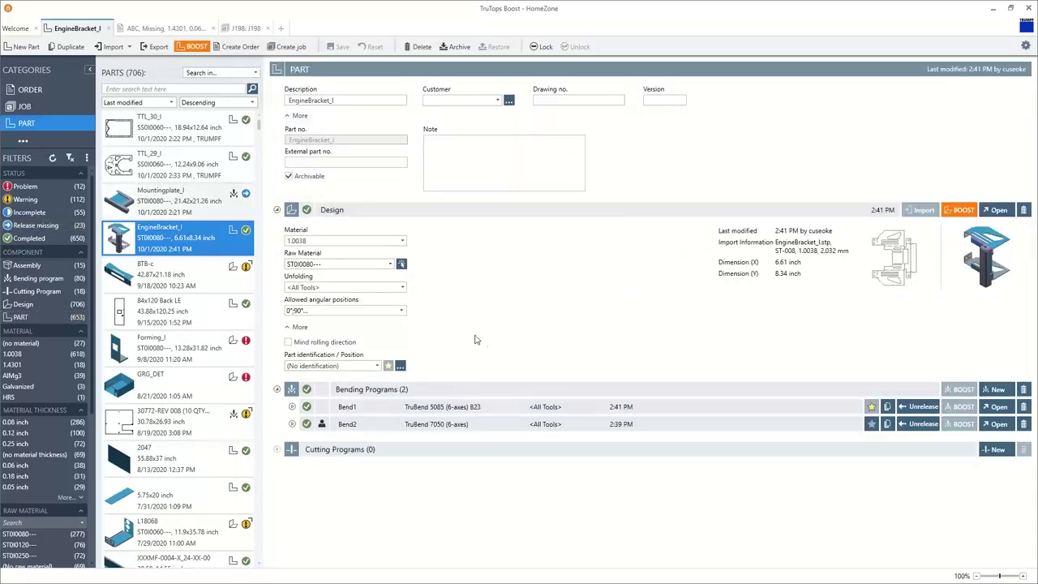
pyautogui.press('Up')
# Step: Open Mountingplate_I, view the Bend1 bend report, then return to TruTops Boost
pyautogui.click(929, 430)
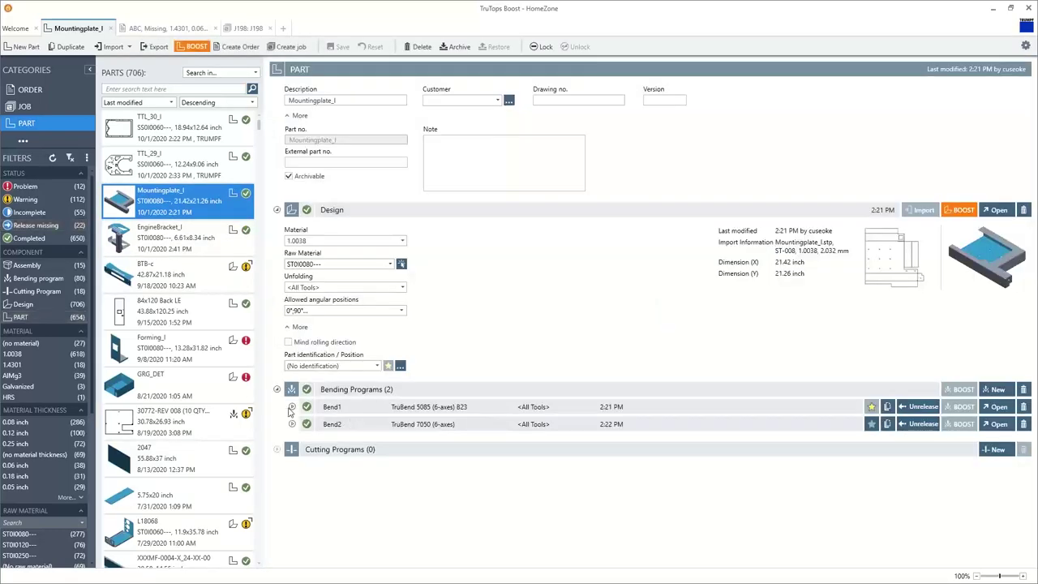
pyautogui.click(293, 408)
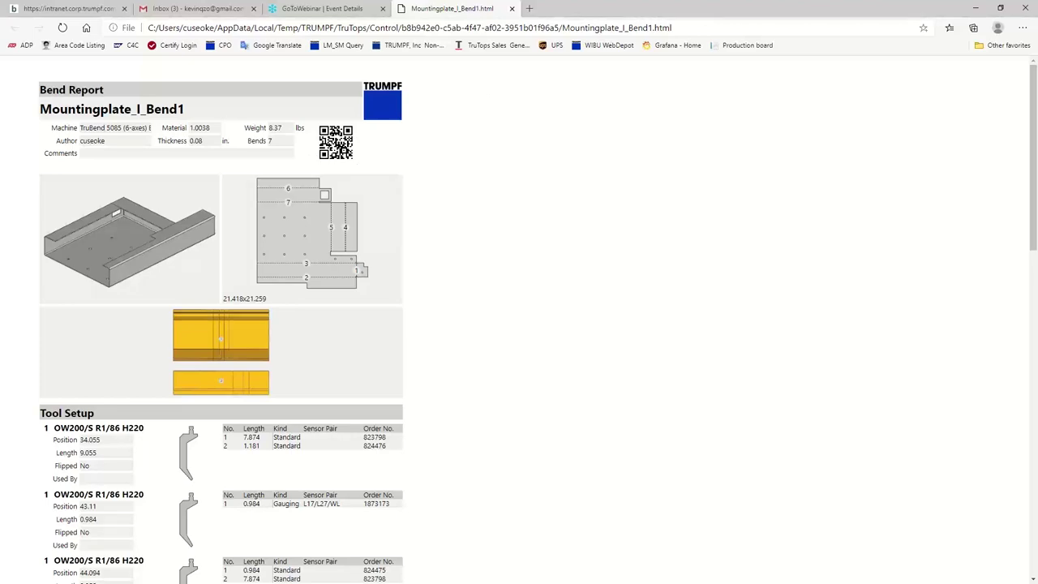
pyautogui.hotkey('alt', 'Tab')
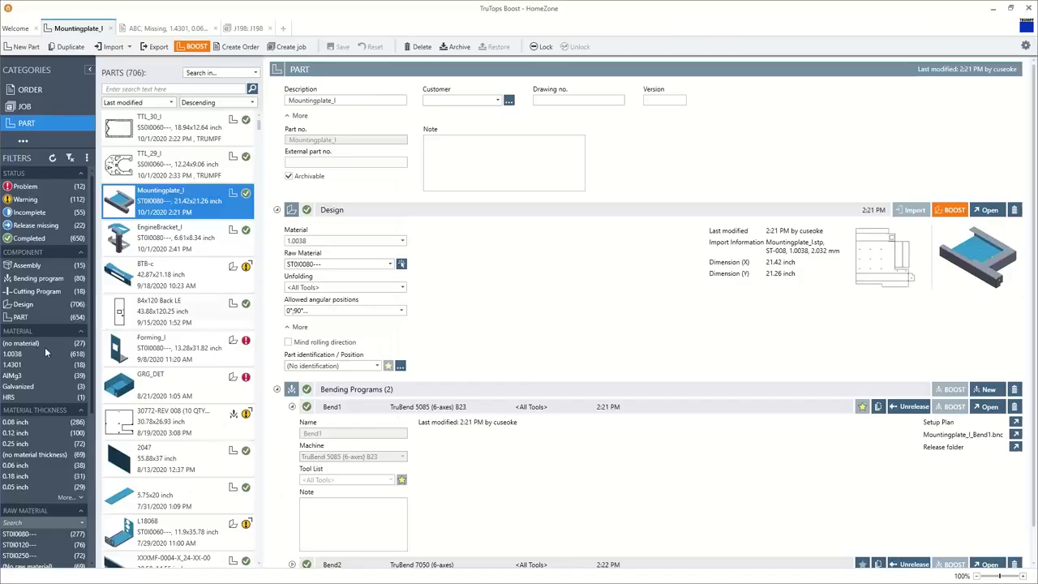
# Step: Collapse the Bend1 details and the Design section of Mountingplate_I
pyautogui.click(292, 407)
pyautogui.click(277, 211)
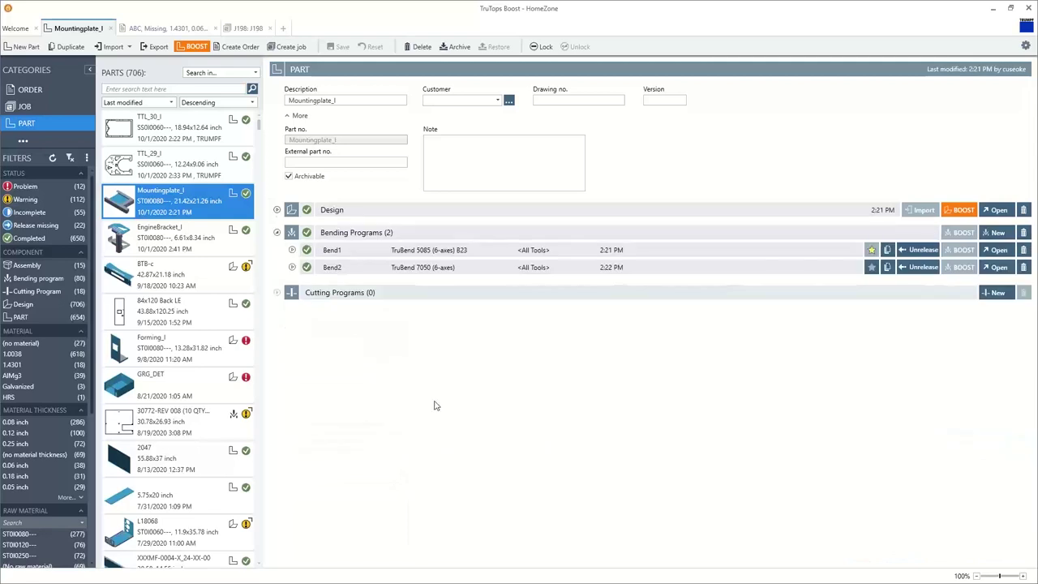